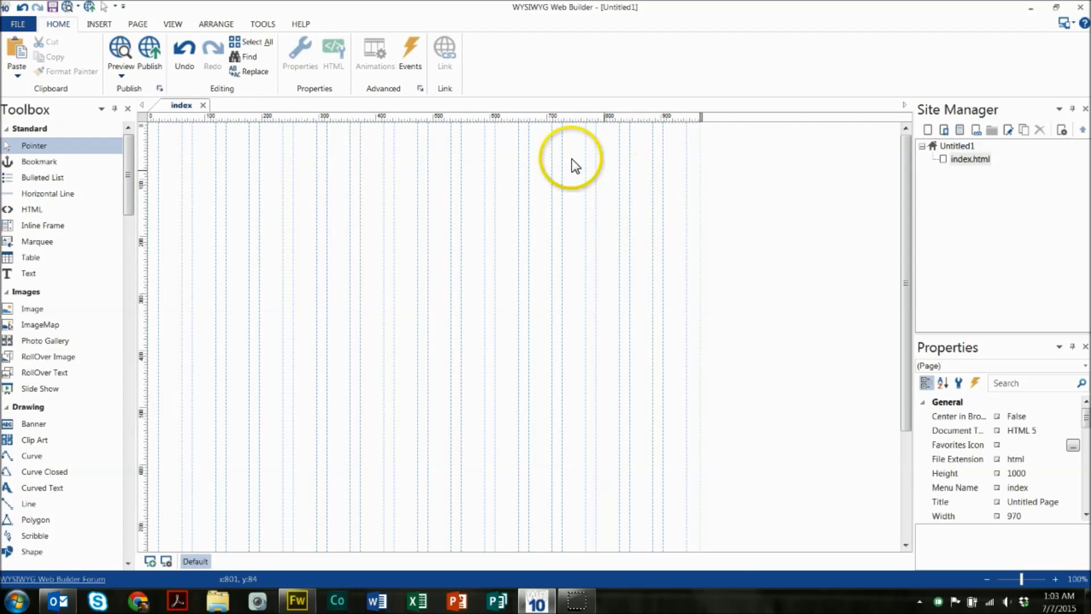
- Browse the Tools, Arrange, View, Page, Insert and Home ribbon tabs
left_click(248, 26)
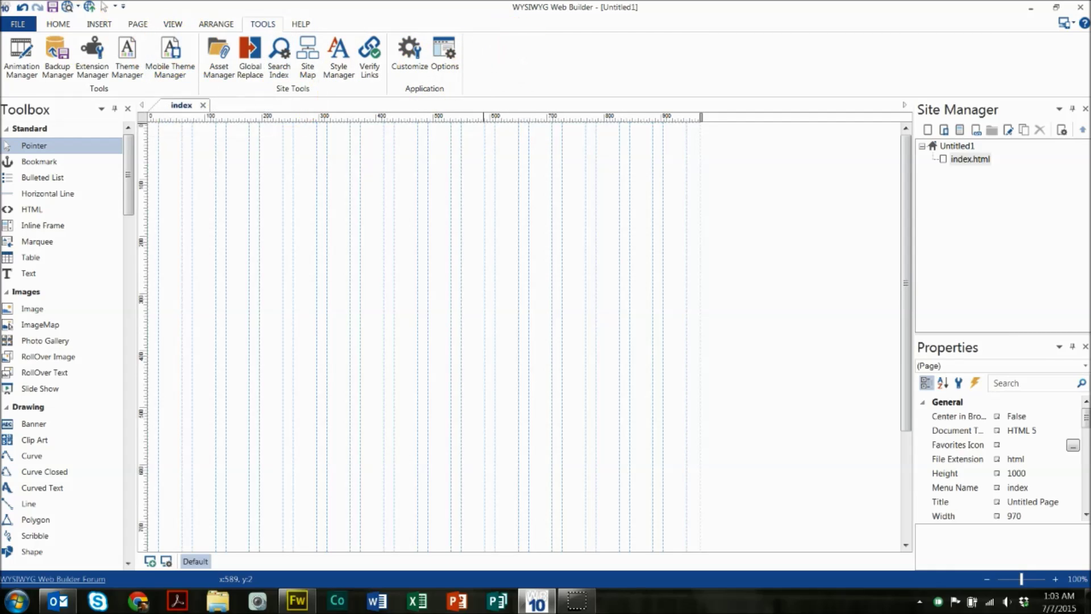
left_click(219, 25)
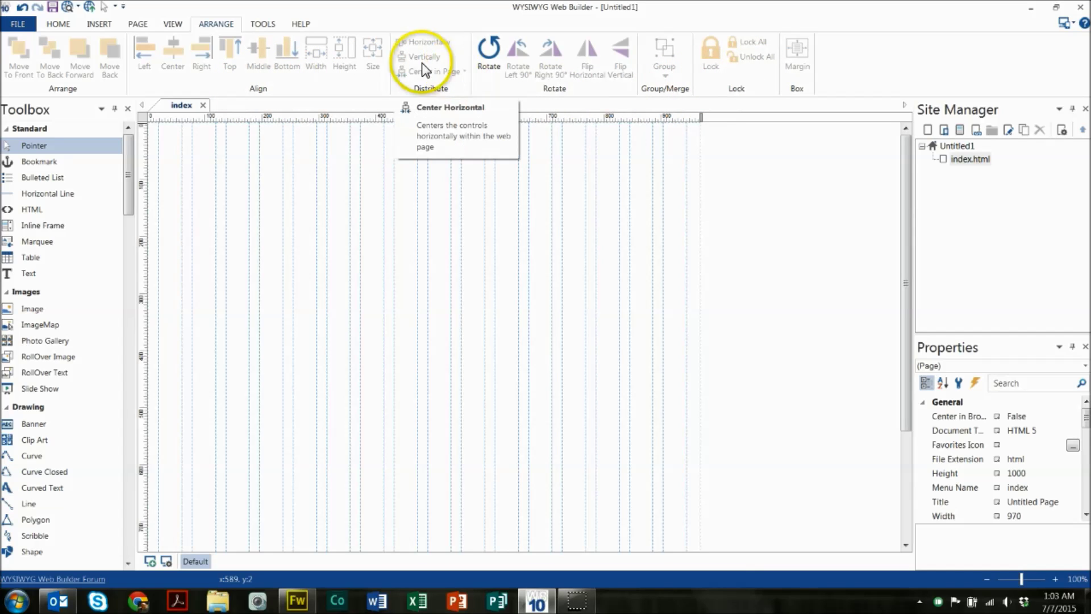
left_click(174, 25)
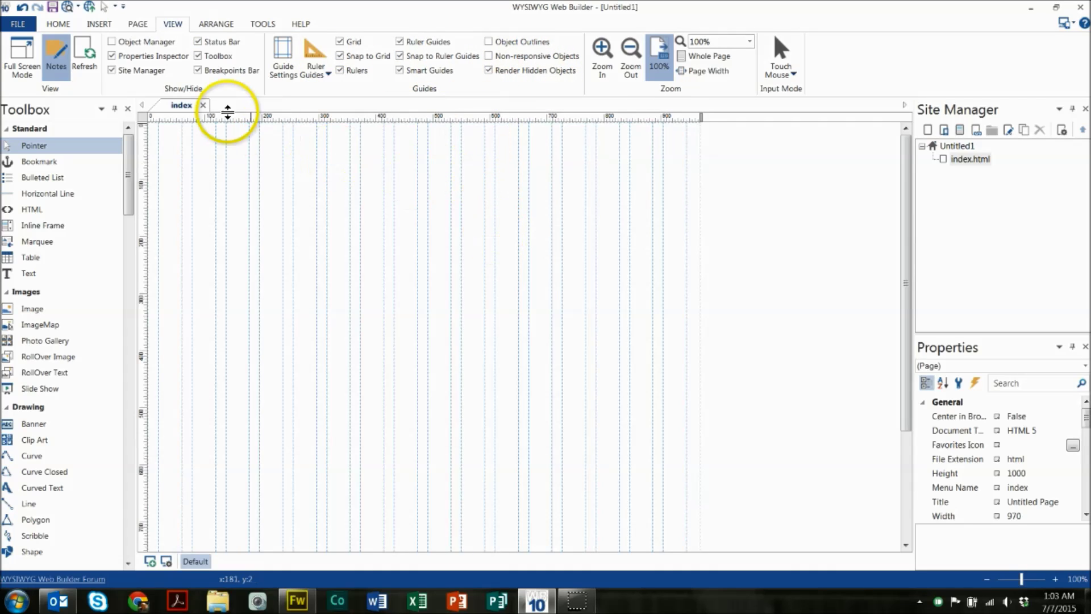
left_click(137, 24)
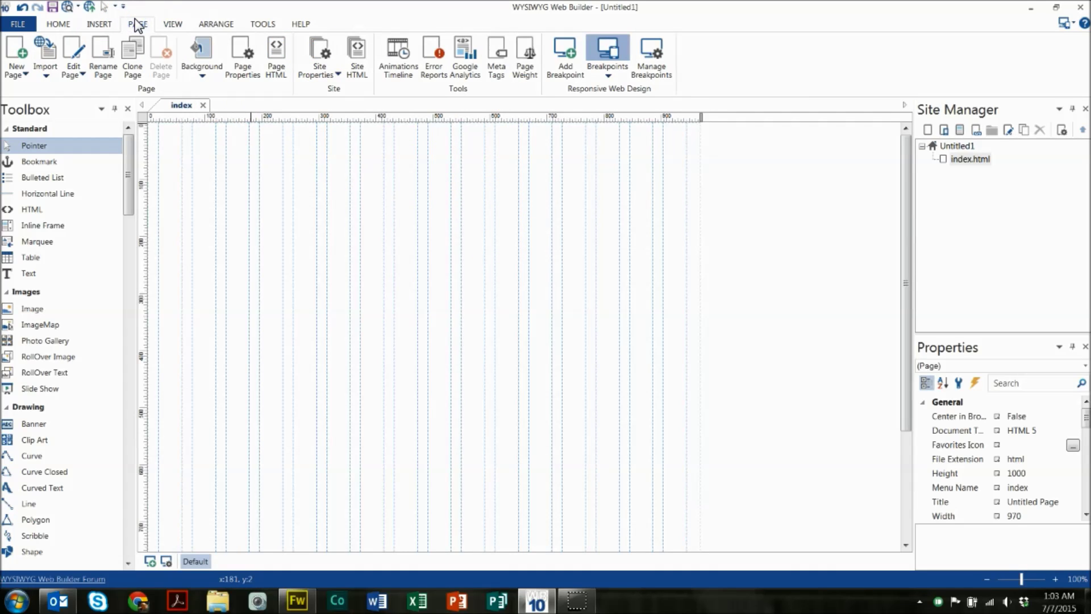
left_click(100, 25)
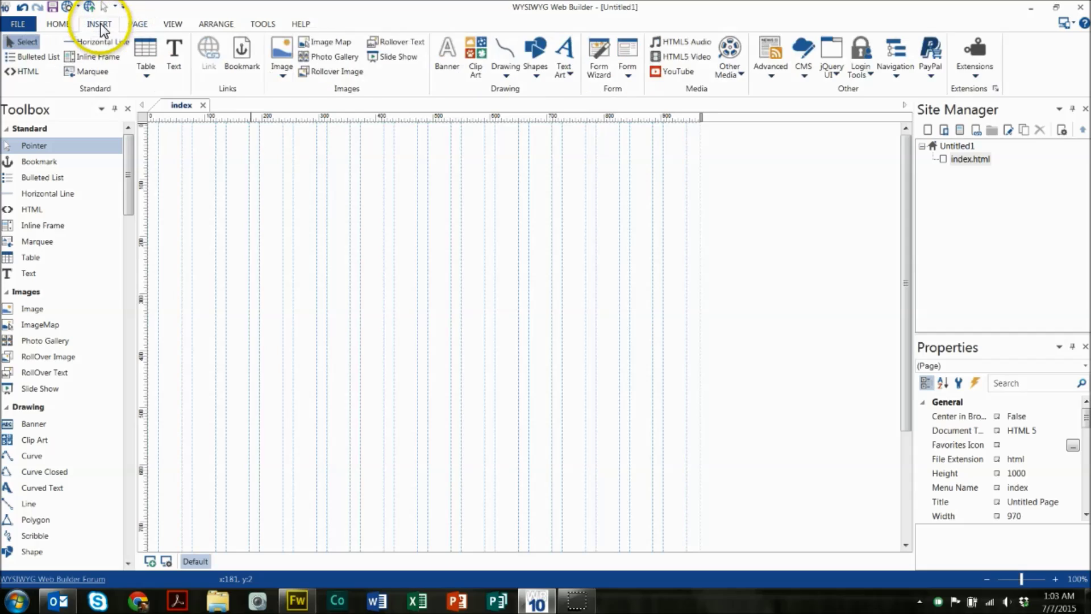
left_click(226, 25)
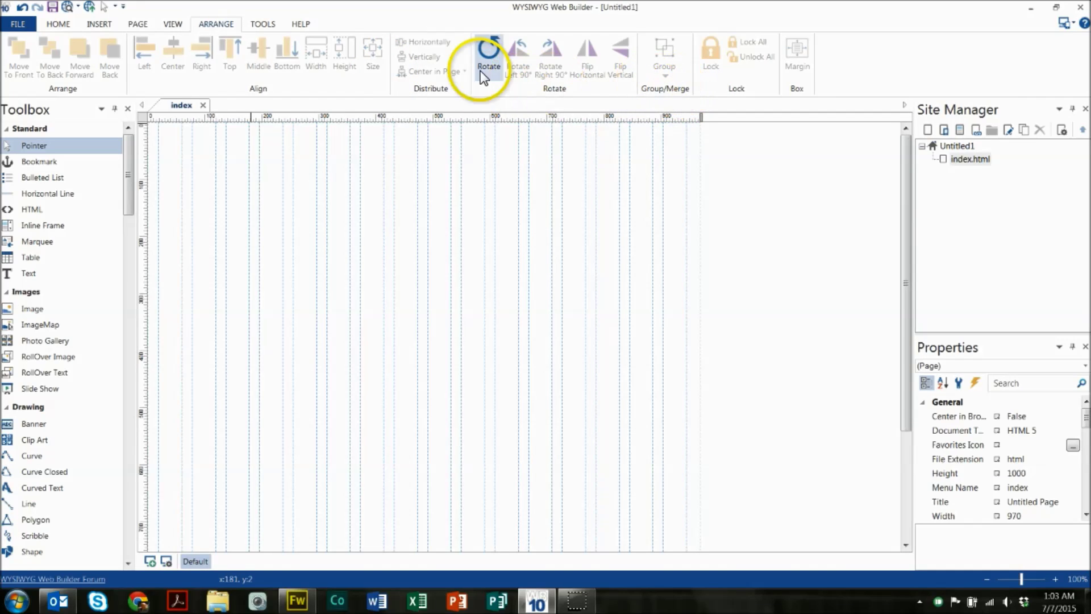
right_click(834, 66)
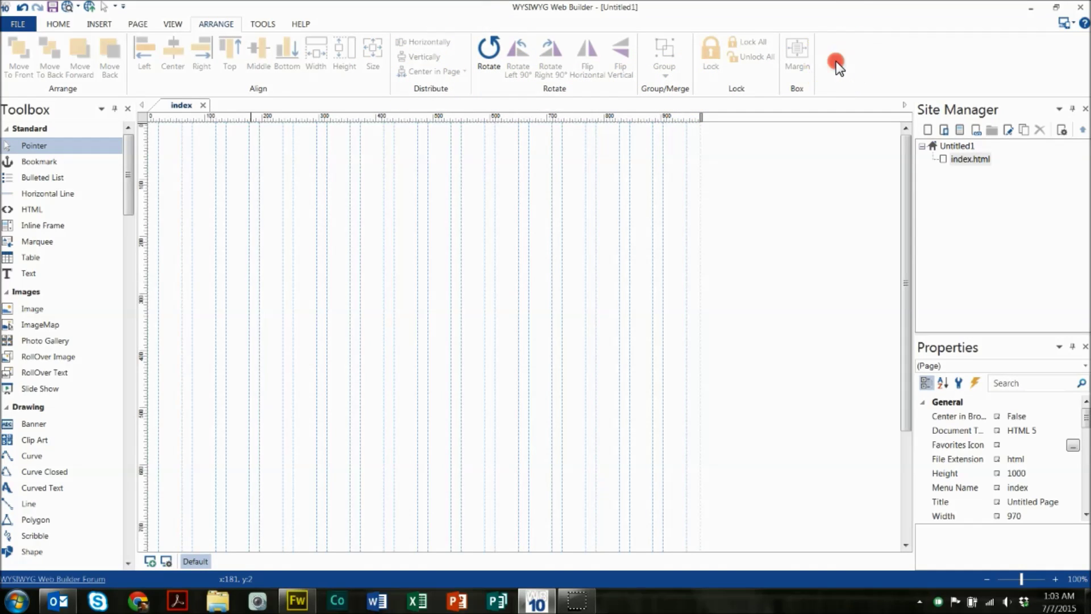
left_click(819, 184)
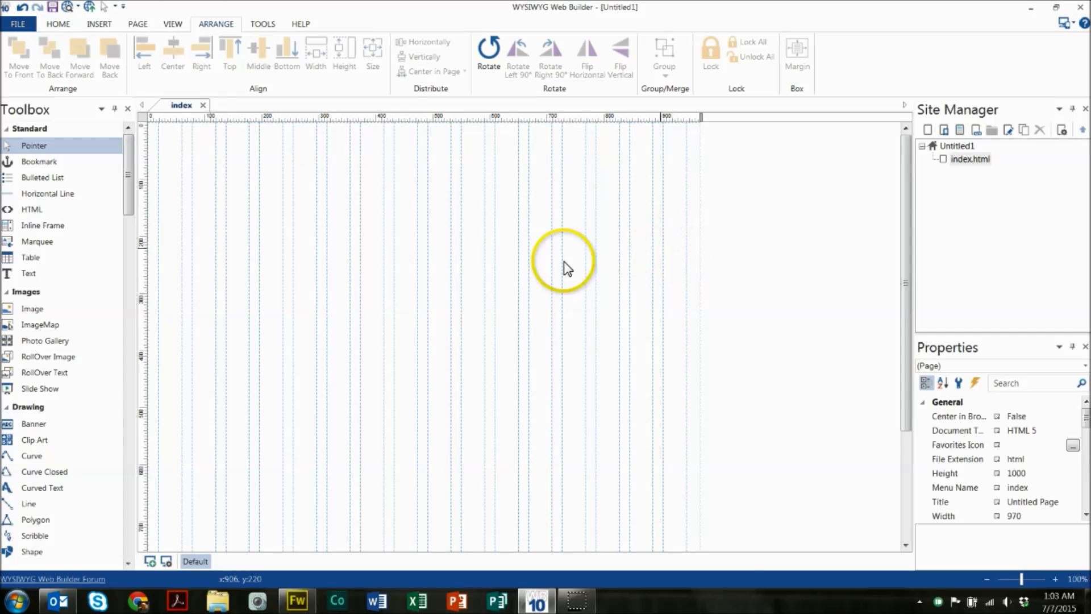
left_click(62, 25)
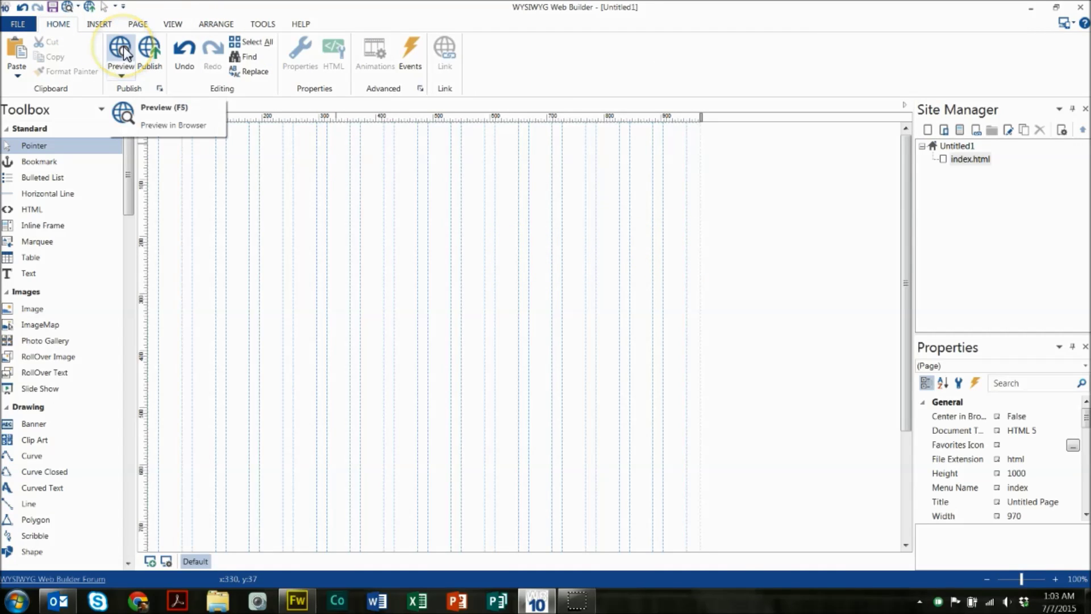
- Bring up and then close the empty page's right-click shortcut menu
left_click(257, 22)
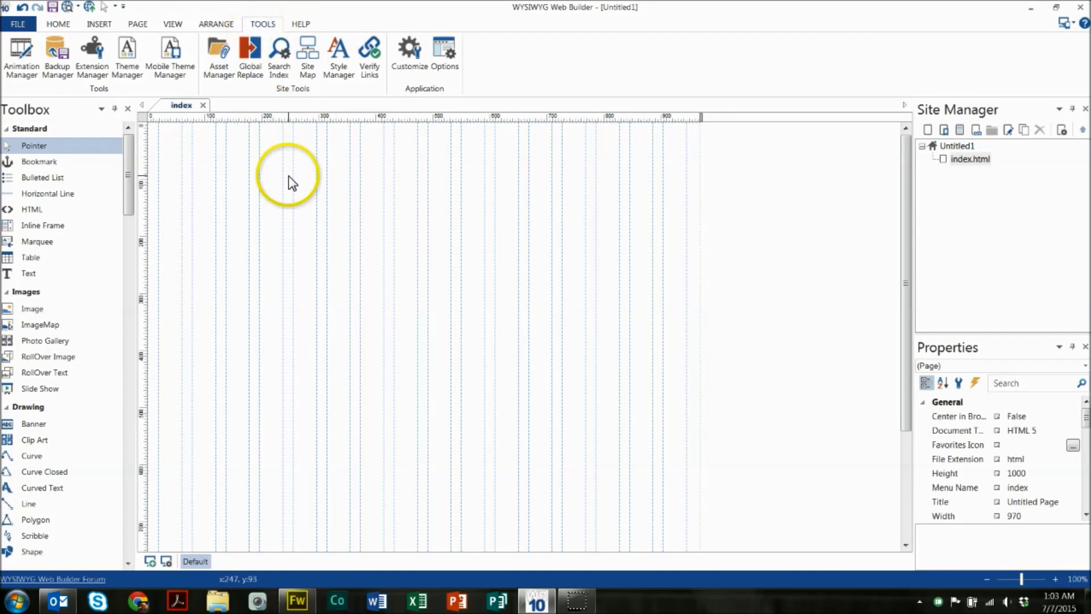
left_click_drag(711, 192, 122, 353)
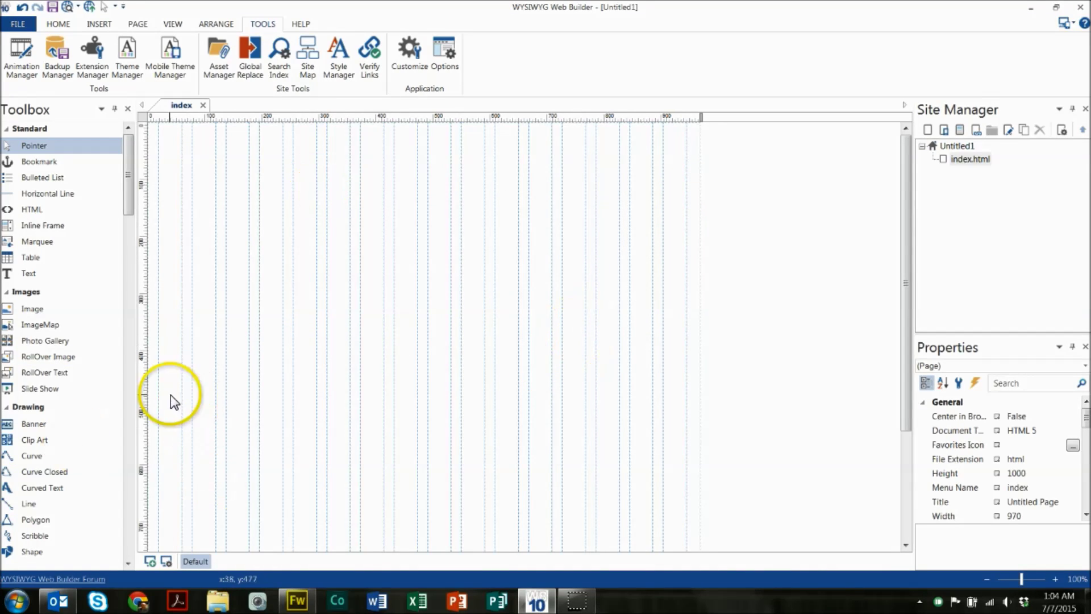
right_click(595, 404)
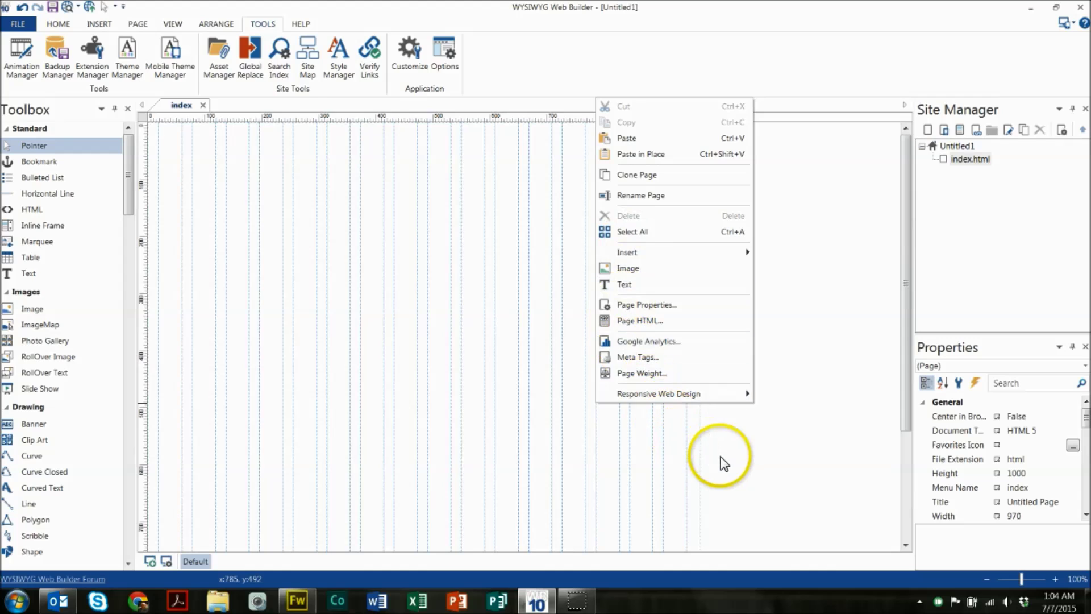
left_click(747, 450)
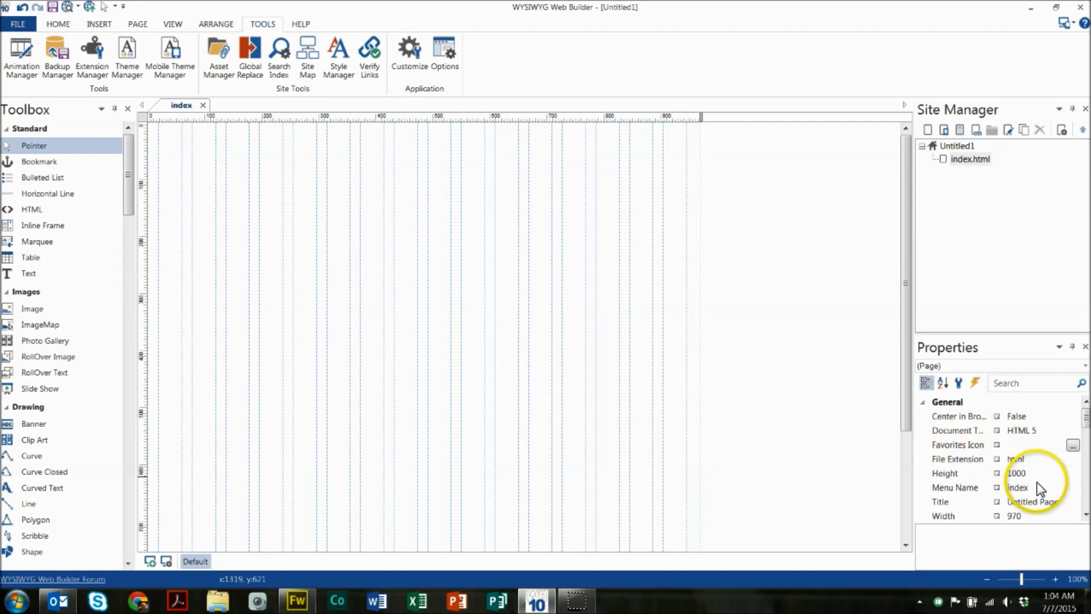
- Change the page Width property from 970 to 1140 pixels
left_click(1009, 517)
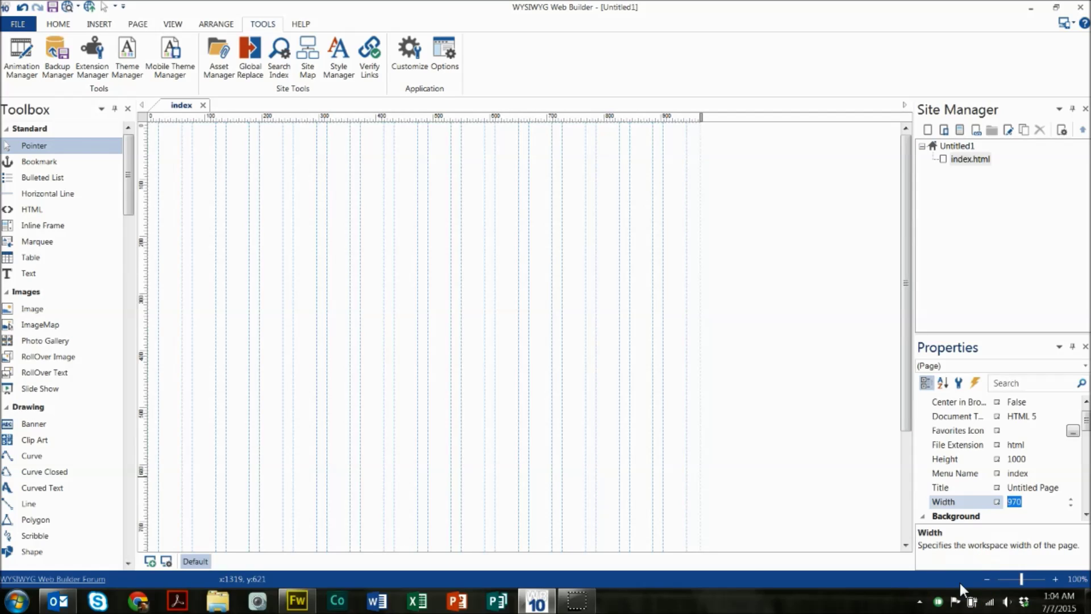
type("1140")
key("Return")
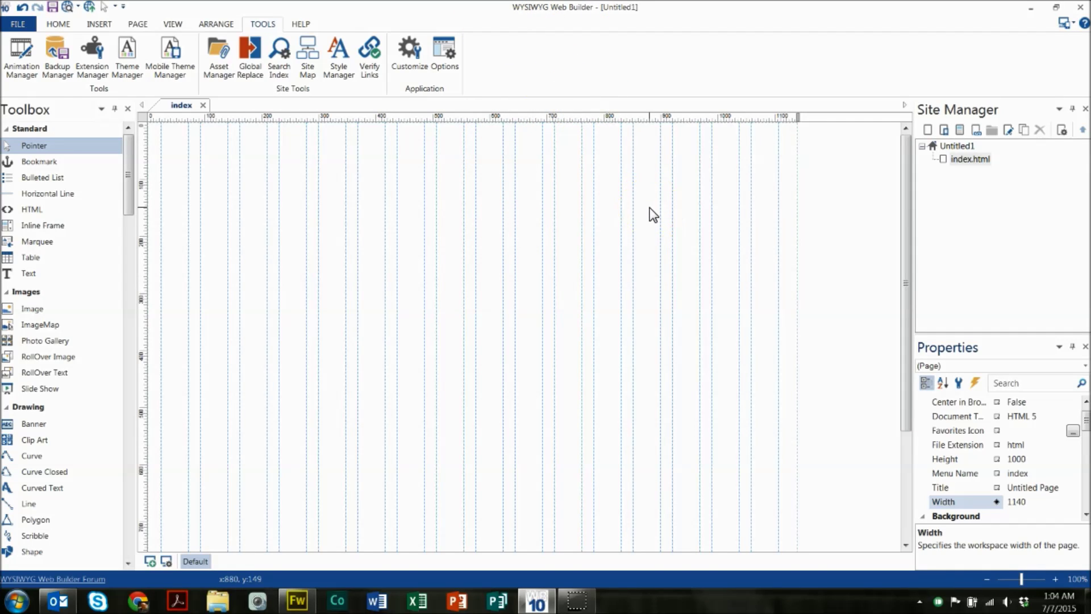
left_click(967, 160)
- Rename the index.html page to masterframe.html in Site Manager
right_click(969, 165)
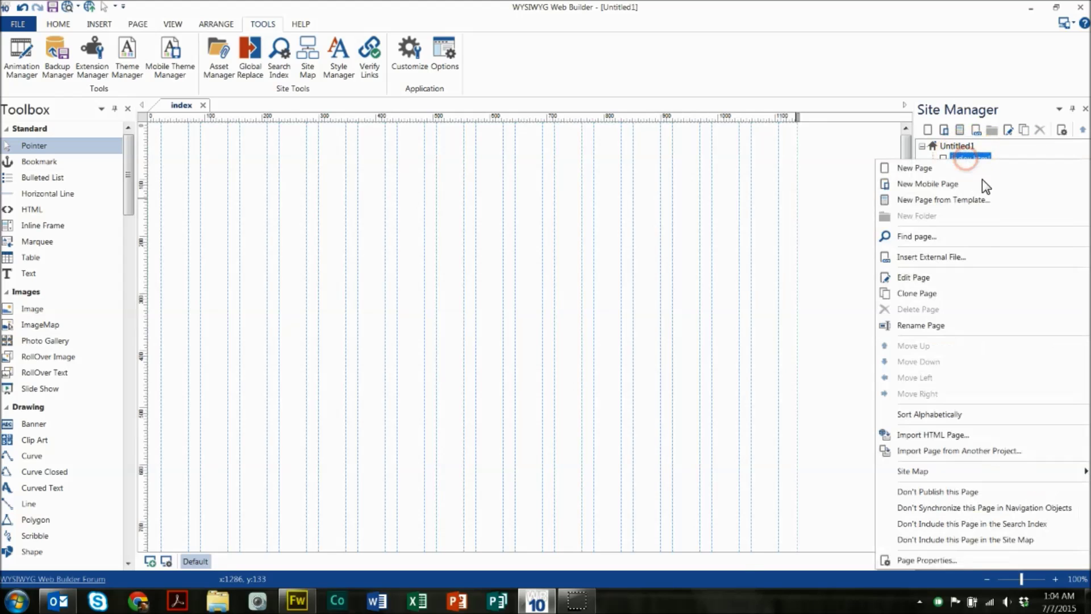
left_click(943, 323)
type("mas")
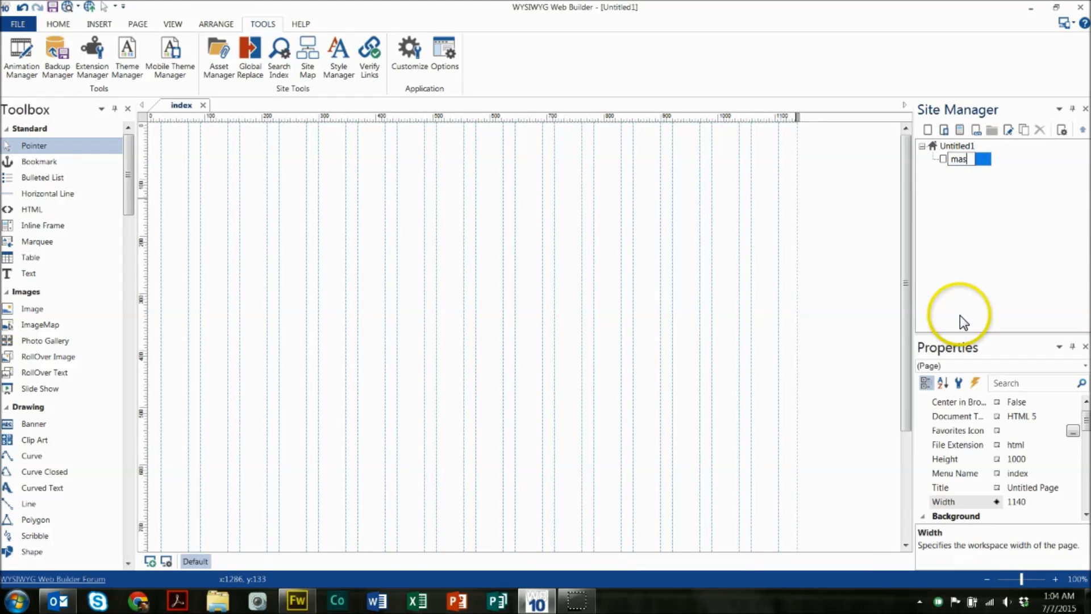
type("terframe")
key("Return")
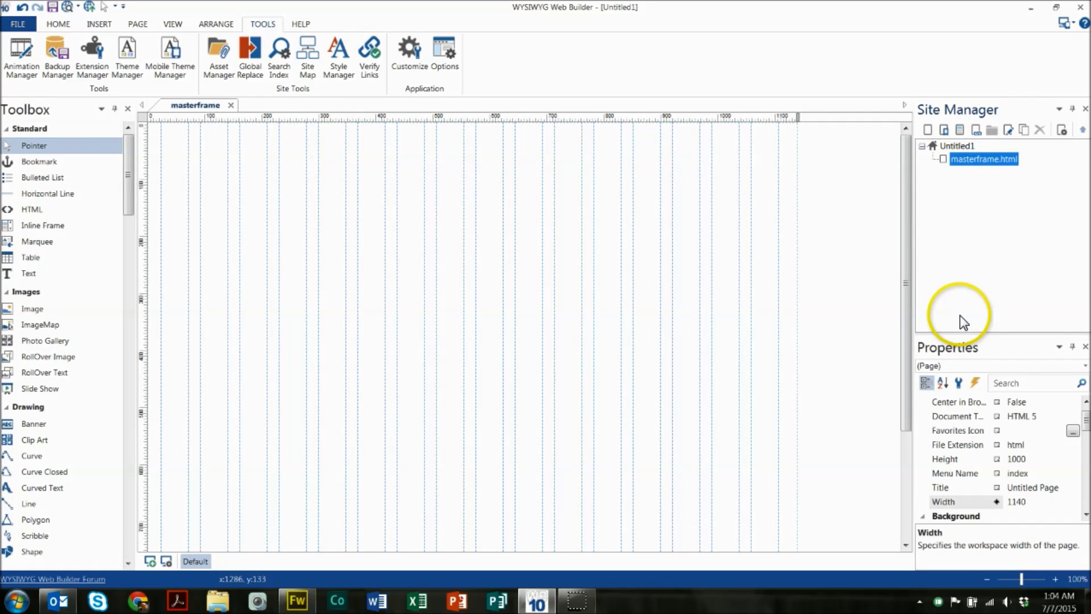
left_click(816, 323)
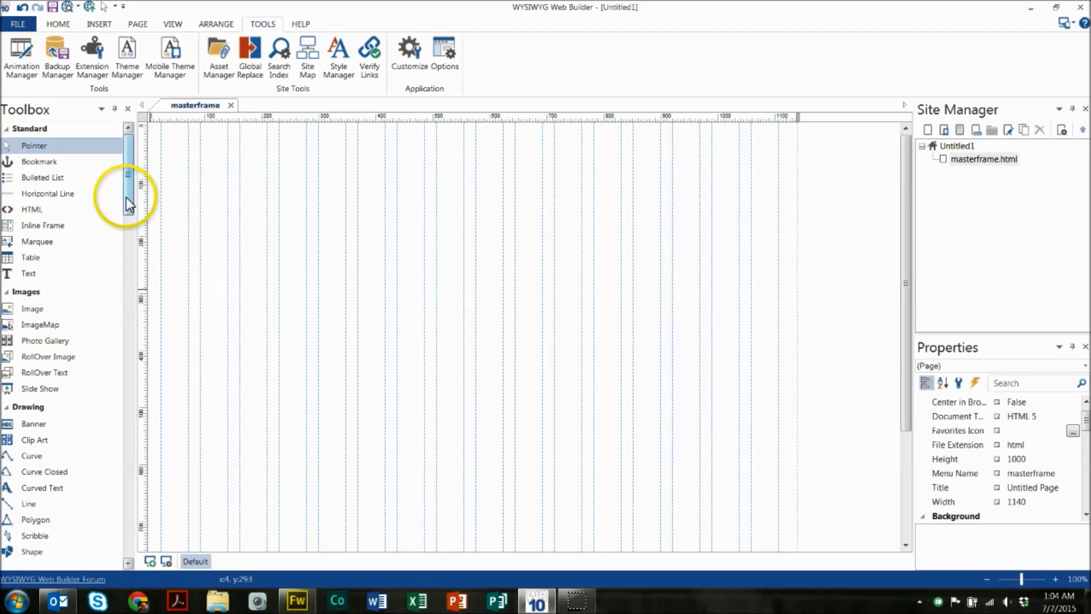
- Add a 'Double click to edit' text object and check its ID masterframeText1
mouse_move(128, 196)
left_mouse_down()
mouse_move(130, 212)
mouse_move(131, 188)
left_mouse_up()
left_click_drag(24, 276, 189, 225)
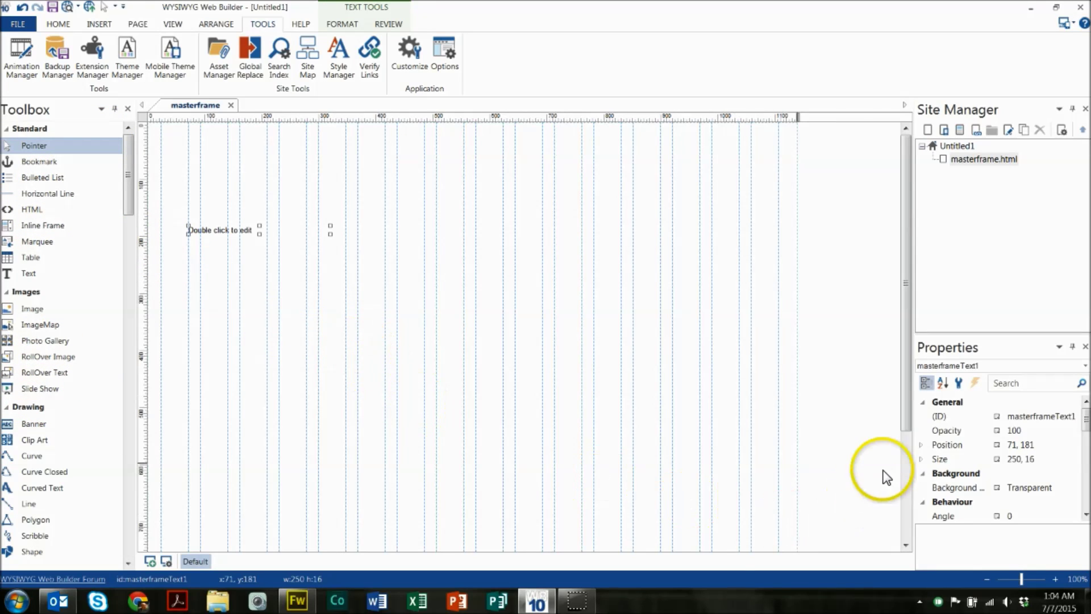
left_click(1056, 415)
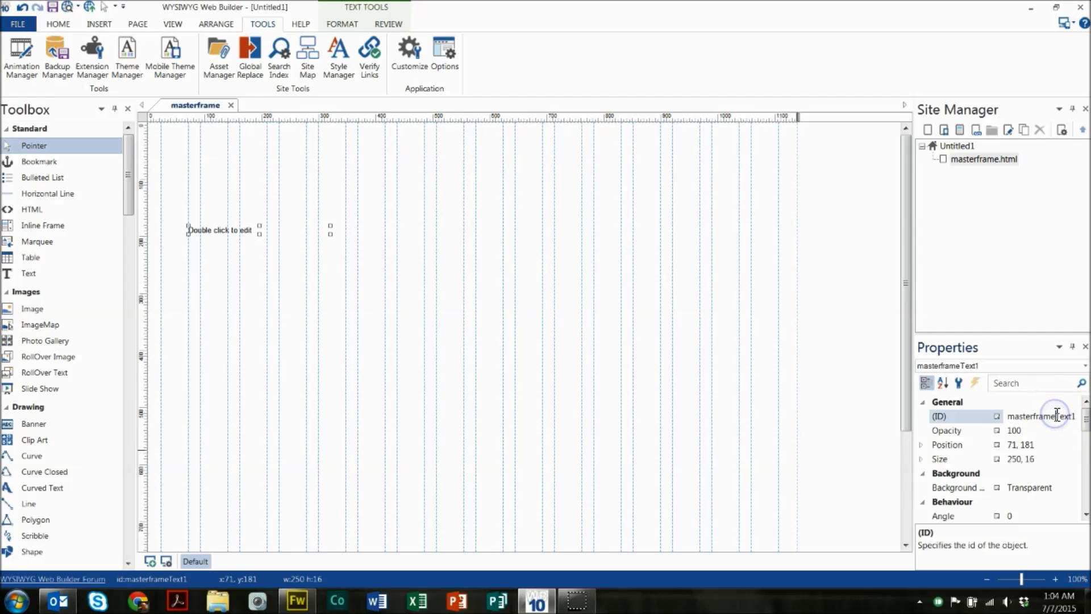
left_click(1049, 416)
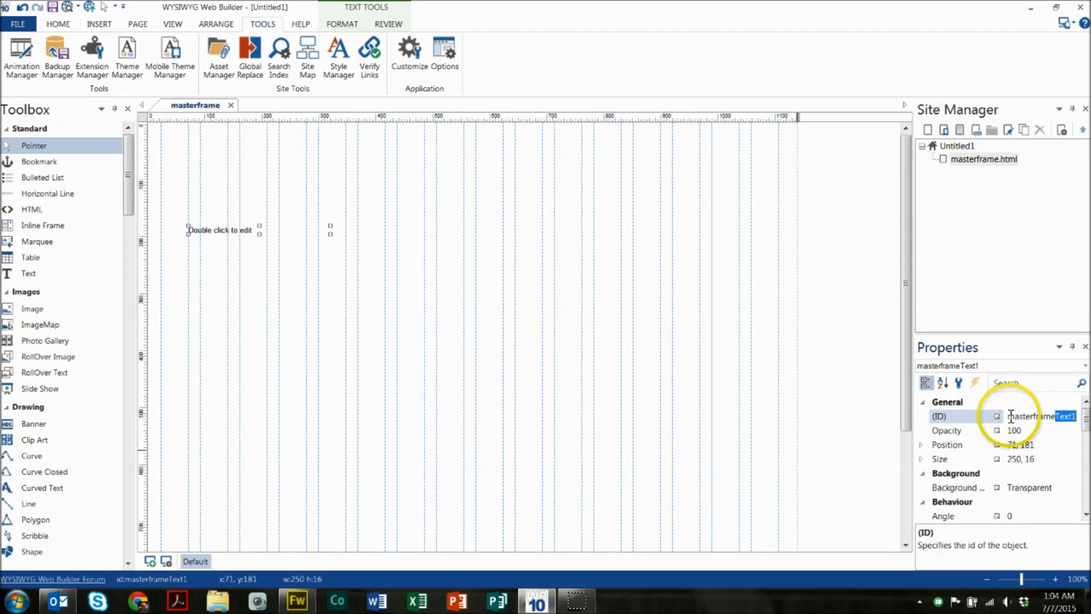
double_click(1043, 416)
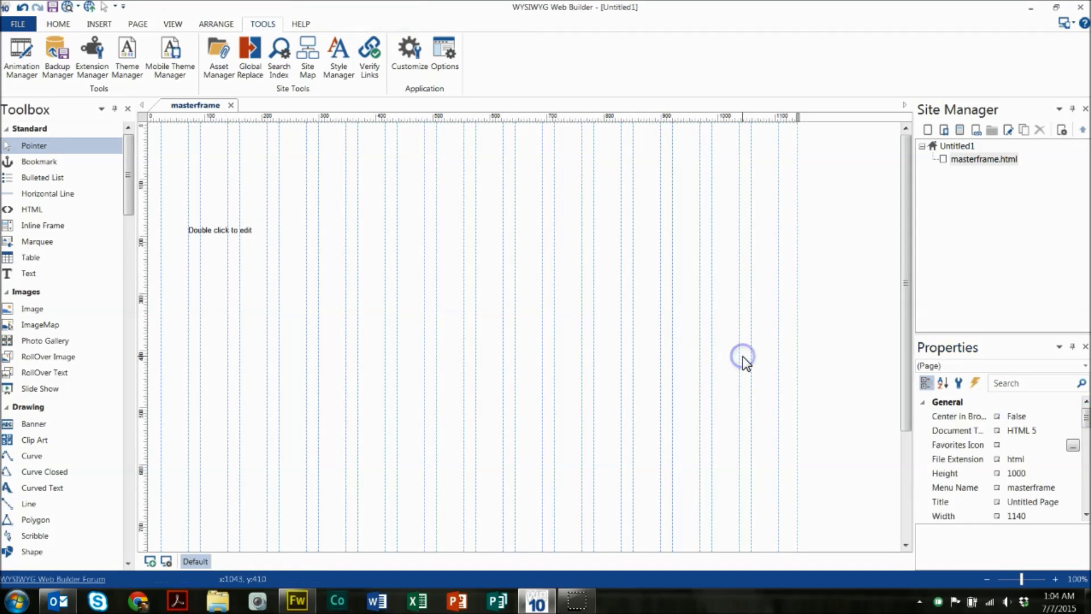
left_click(418, 295)
- Delete the placeholder text and place a layer at the page's top-left corner
left_click(329, 252)
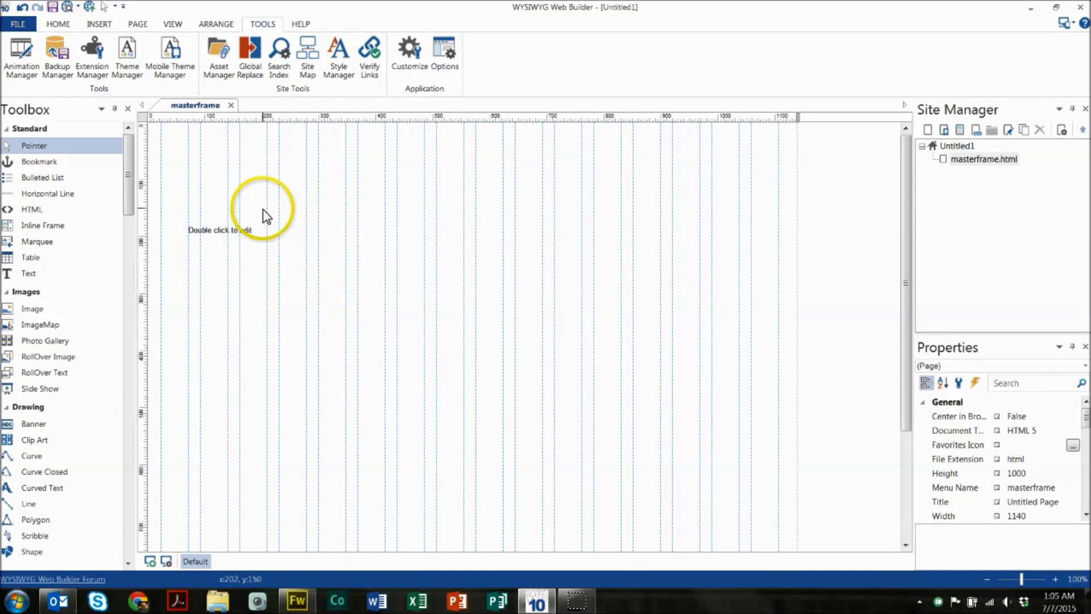
left_click(244, 231)
key("Delete")
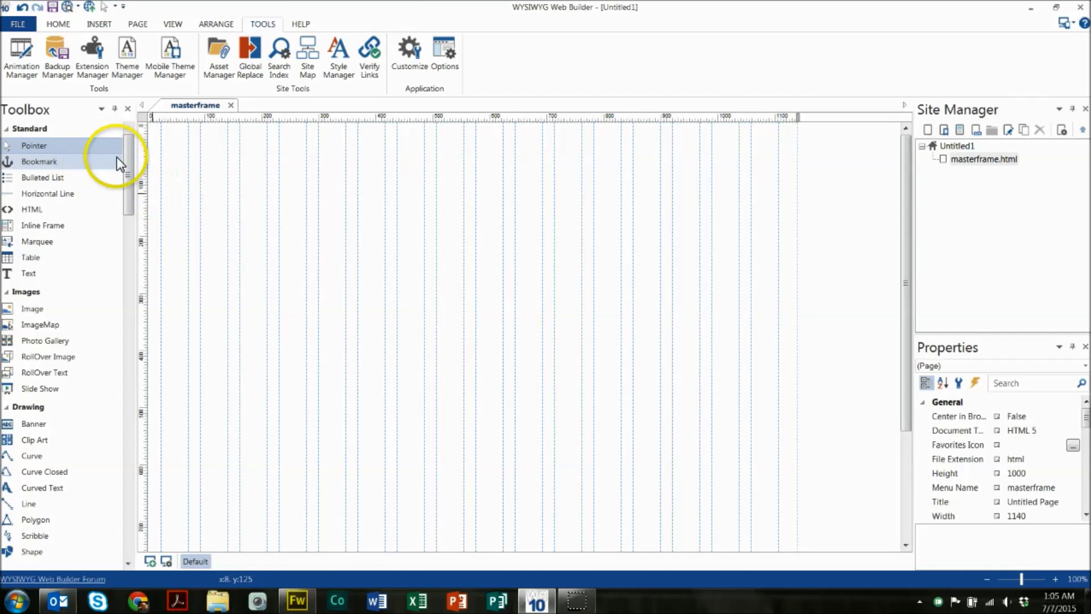
left_click_drag(127, 164, 127, 360)
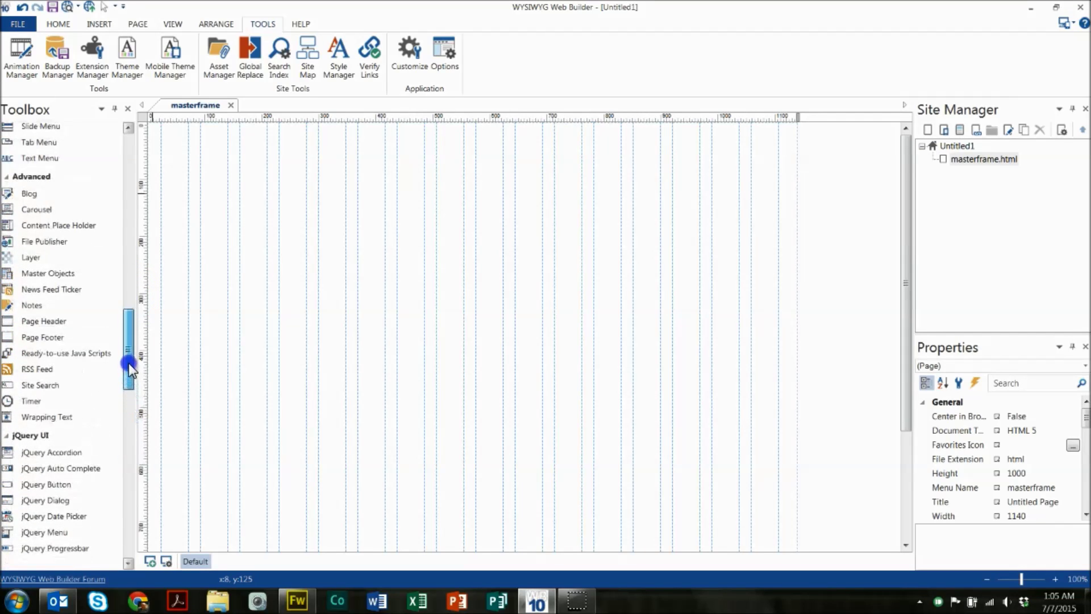
left_click_drag(56, 256, 201, 251)
left_click_drag(274, 336, 257, 178)
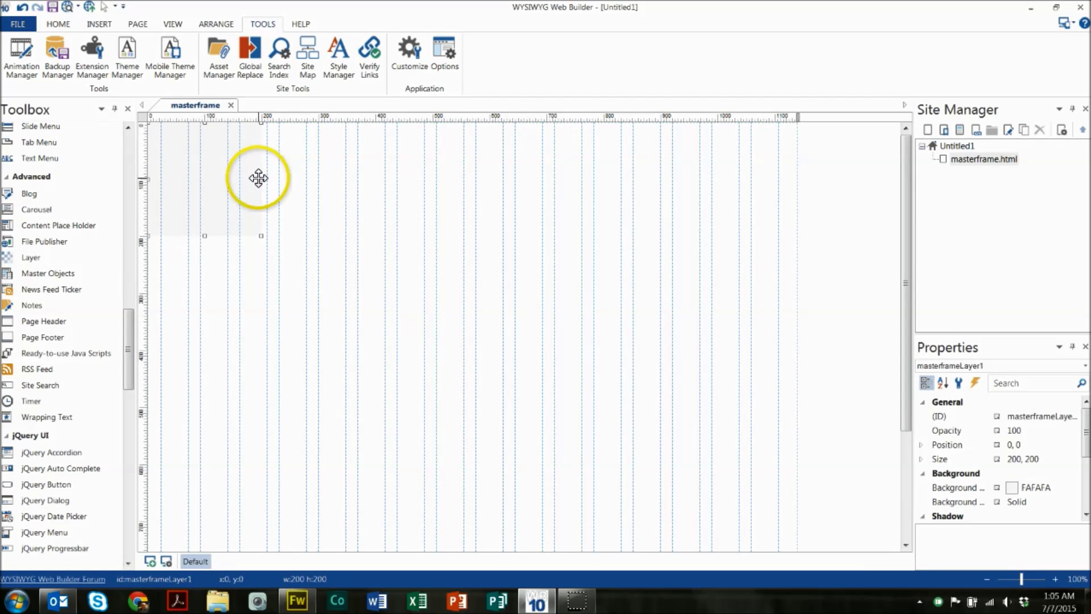
left_click(174, 432)
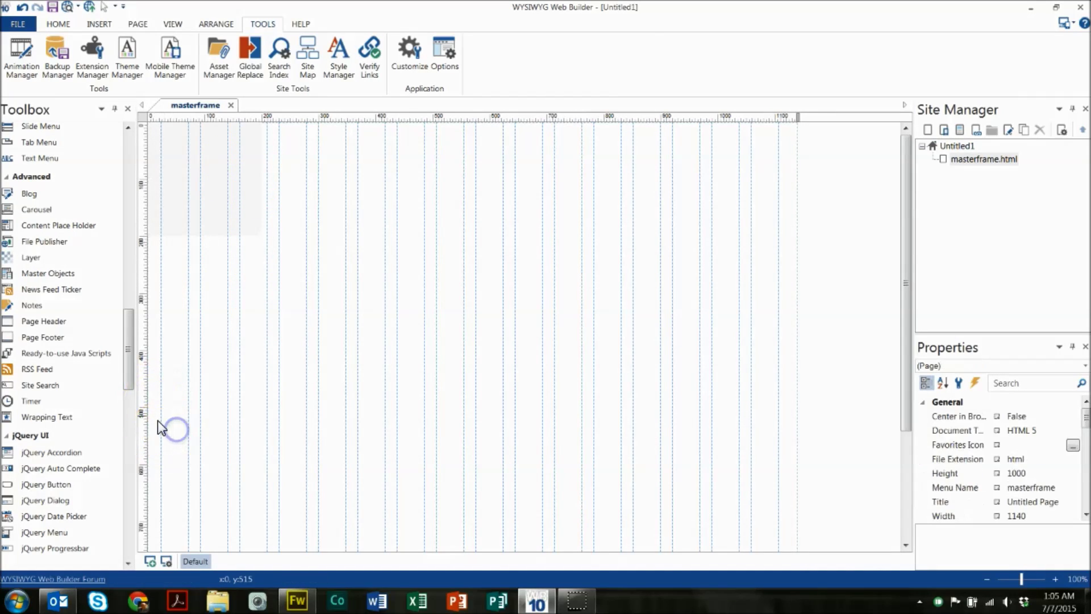
- Add a vertical guide at the page's right edge and lock the guides
left_click_drag(140, 413, 797, 421)
right_click(797, 421)
left_click(817, 440)
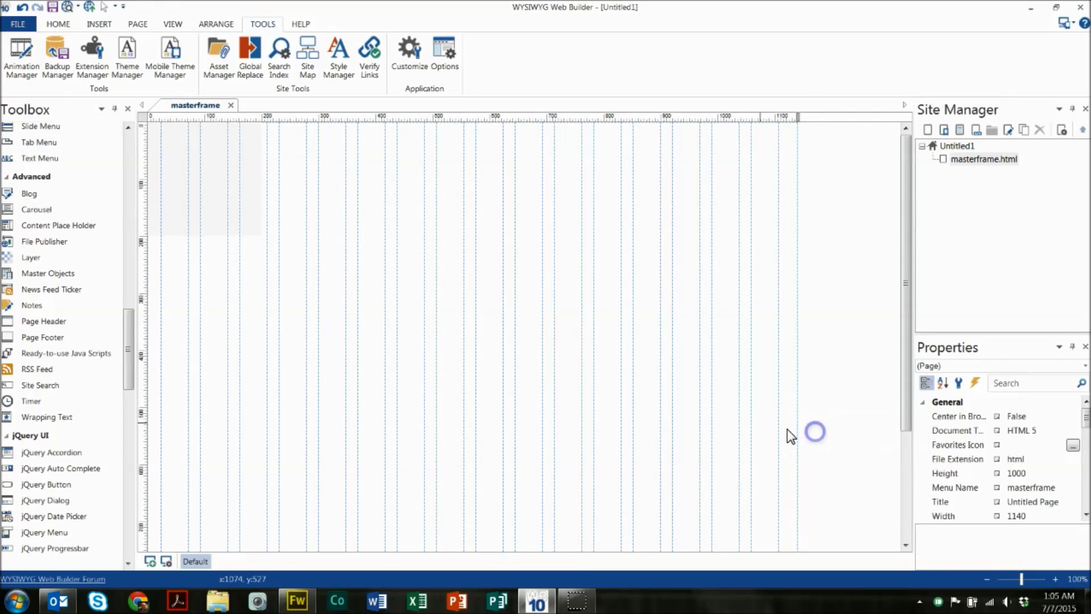
- Resize the layer to 1140 px wide and 36 px tall
left_click(196, 145)
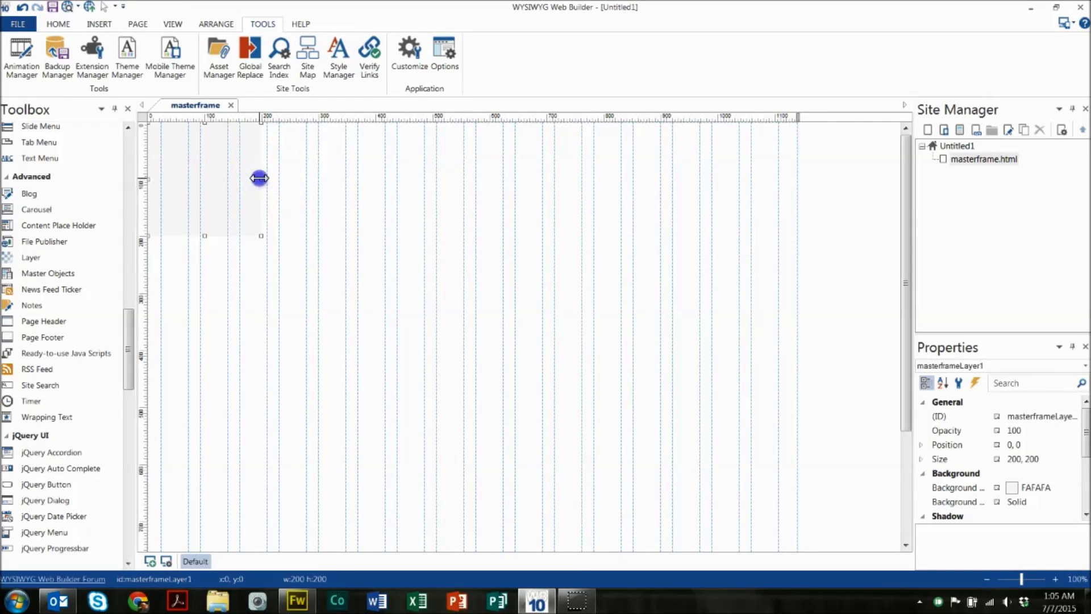
left_click_drag(260, 178, 798, 204)
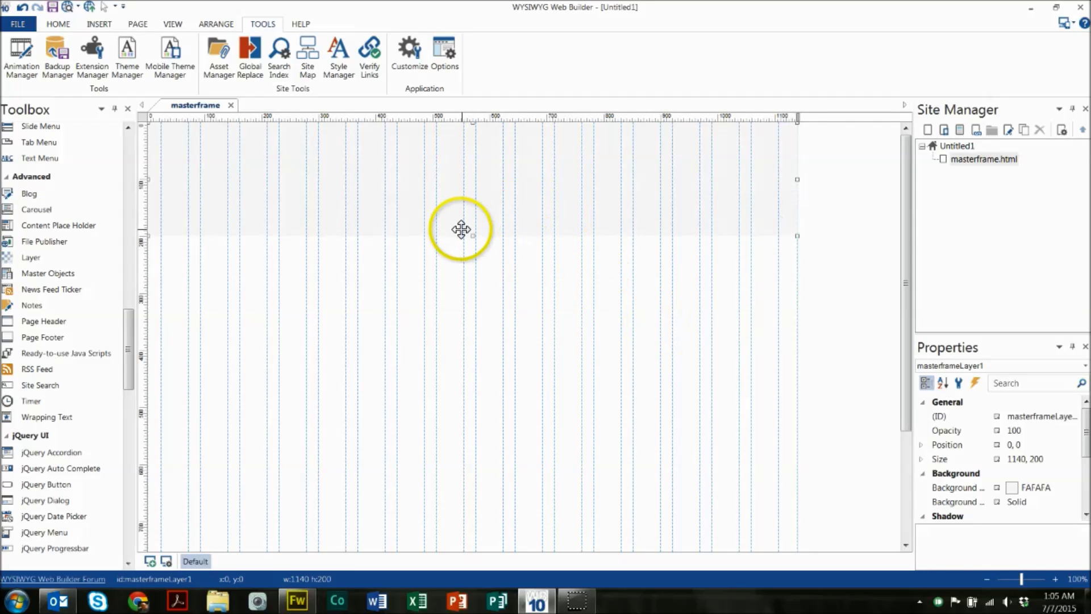
left_click(473, 243)
left_click(473, 229)
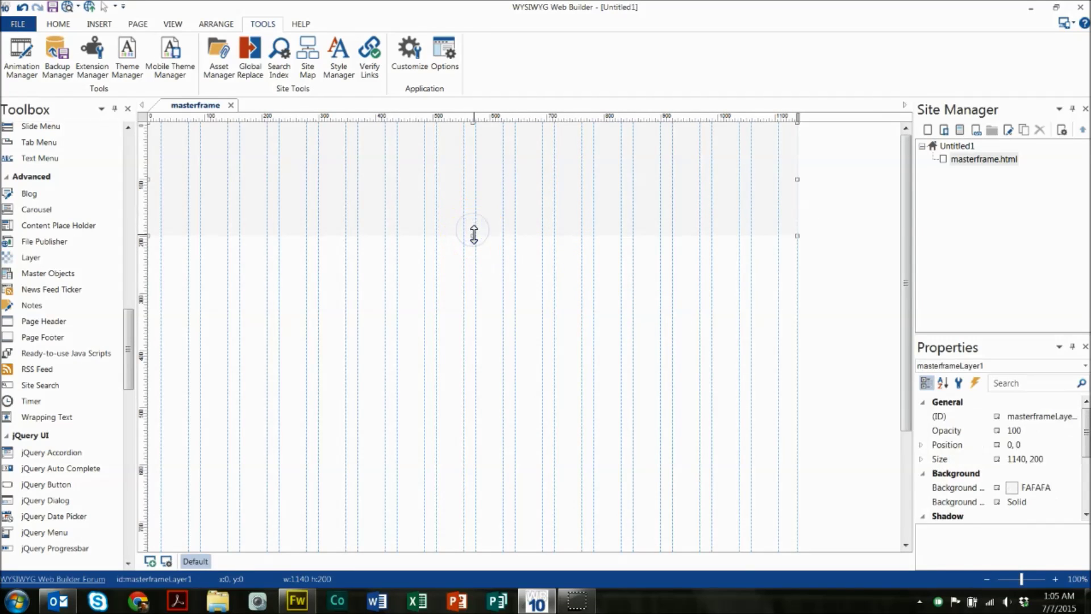
left_click_drag(474, 233, 497, 143)
double_click(494, 131)
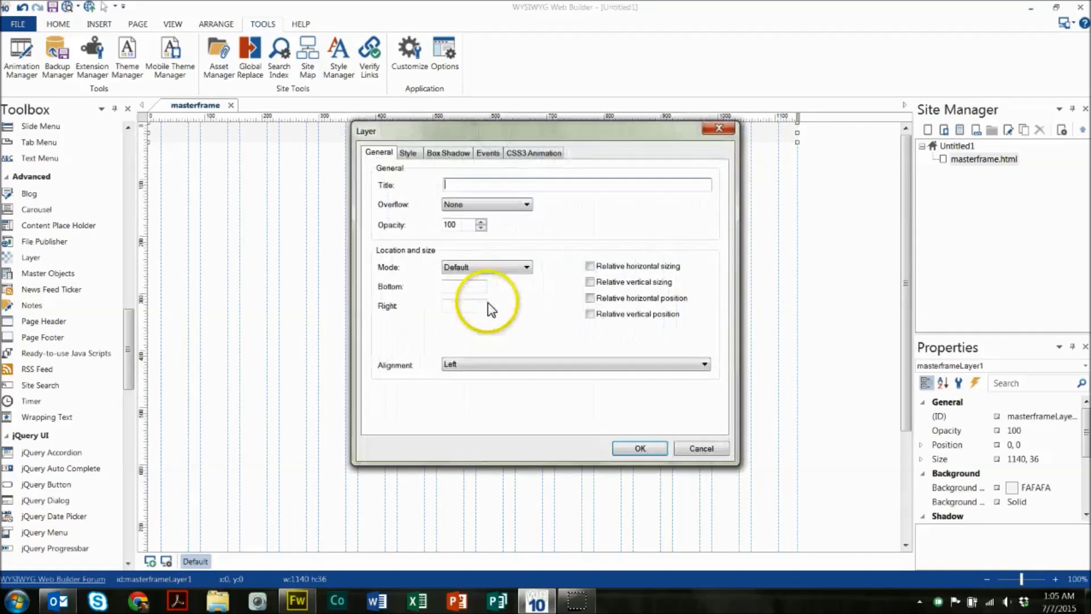
- Give the layer relative horizontal sizing and position, aligned Center
left_click(589, 266)
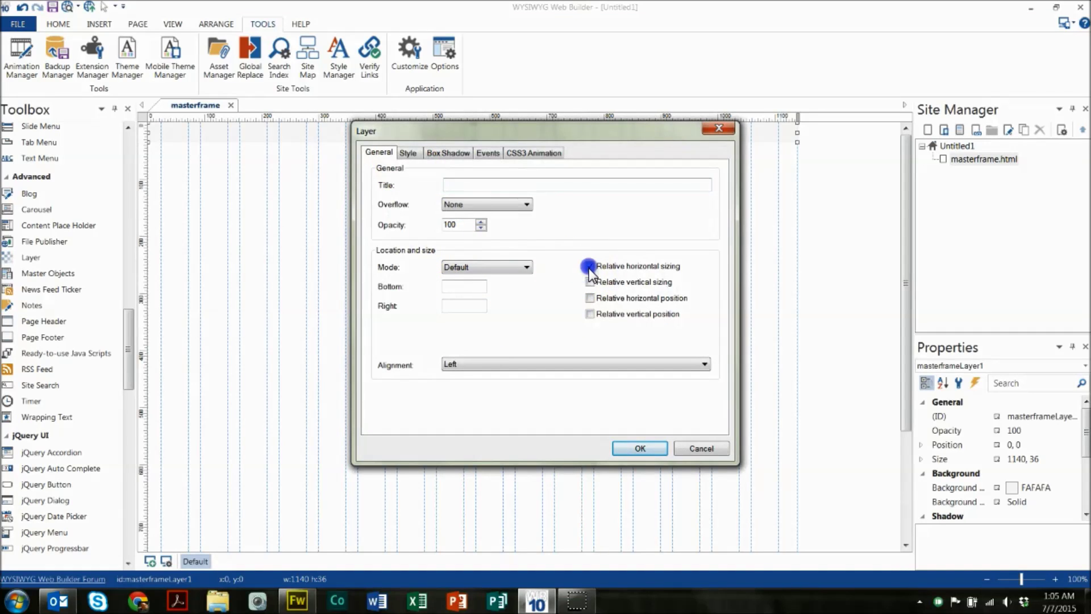
left_click(602, 298)
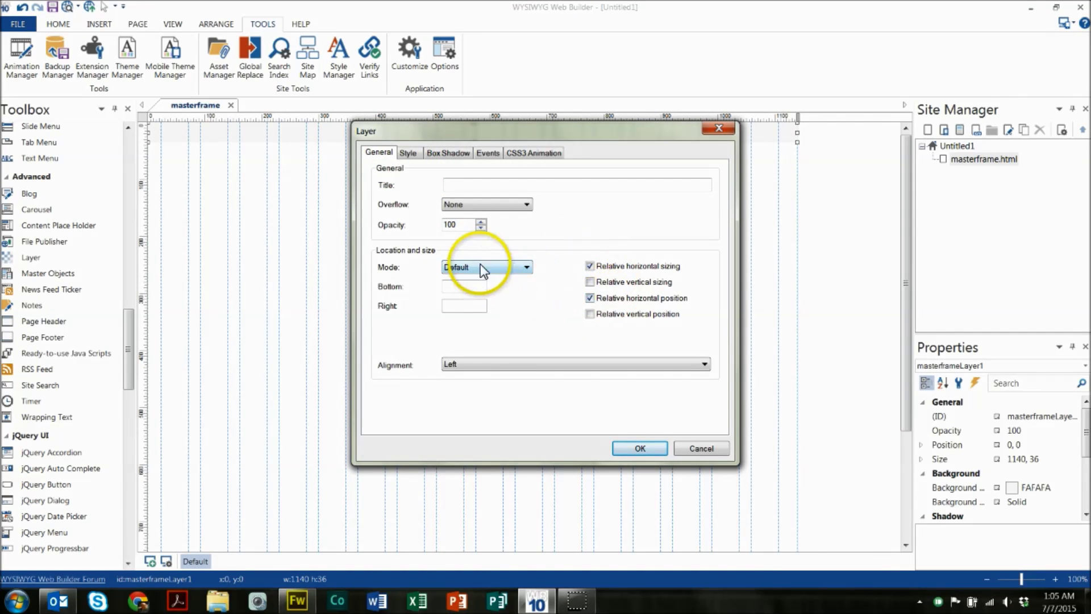
left_click(475, 372)
left_click(473, 386)
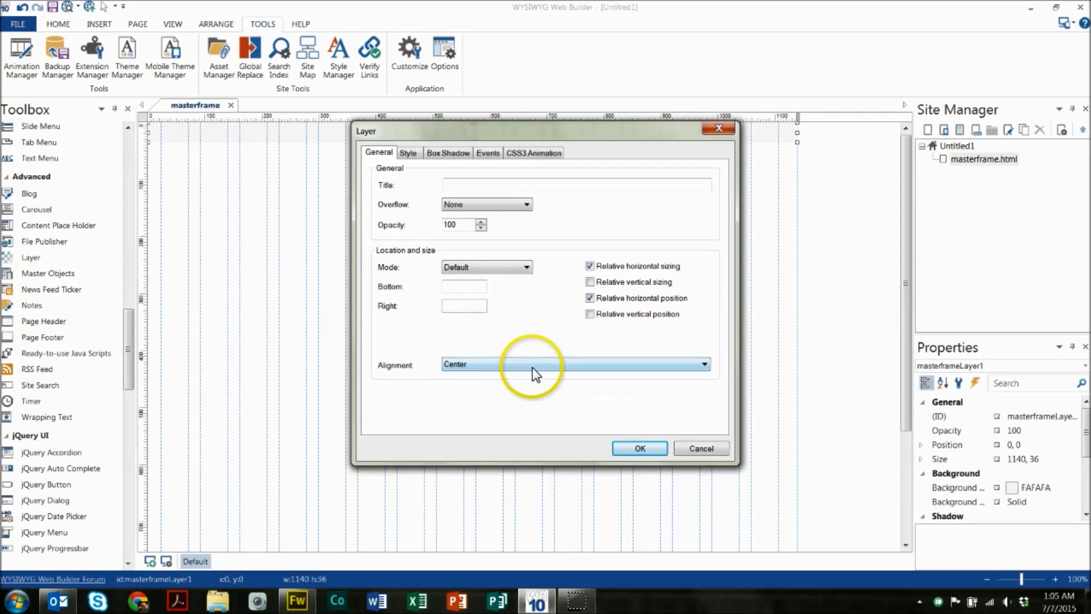
- Fill the layer's background with a dark grey 75 Percent pattern
left_click(407, 153)
left_click(479, 226)
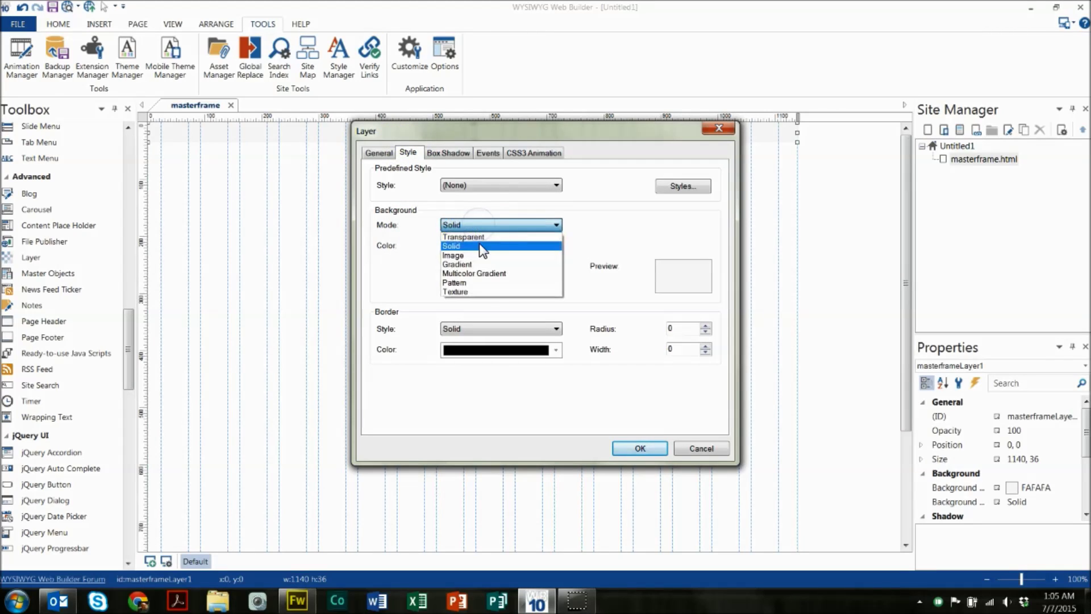
left_click(481, 282)
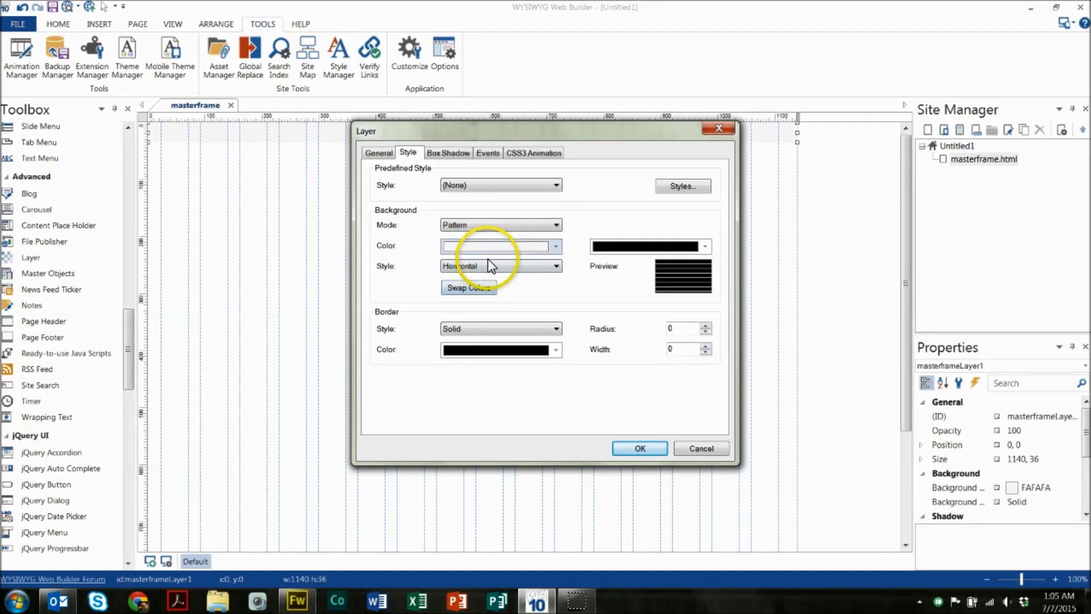
left_click(488, 264)
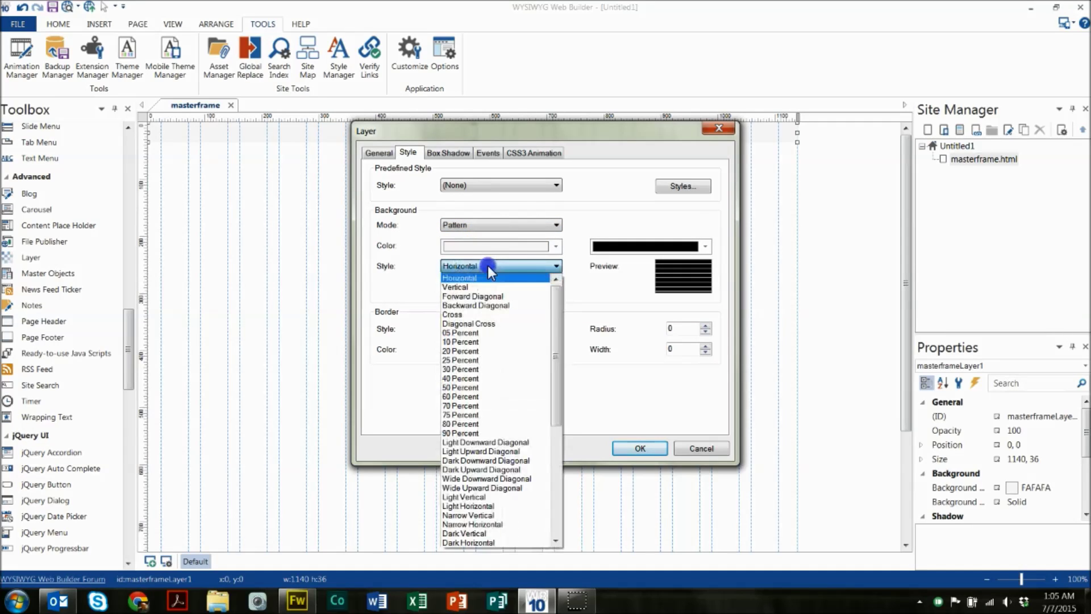
left_click(497, 411)
left_click(526, 246)
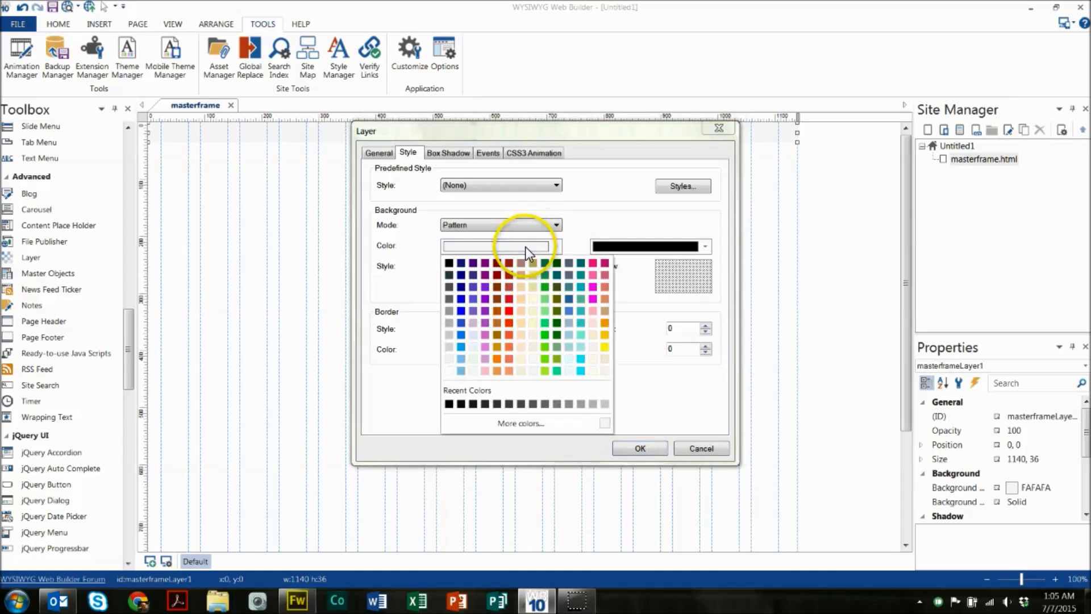
left_click(509, 404)
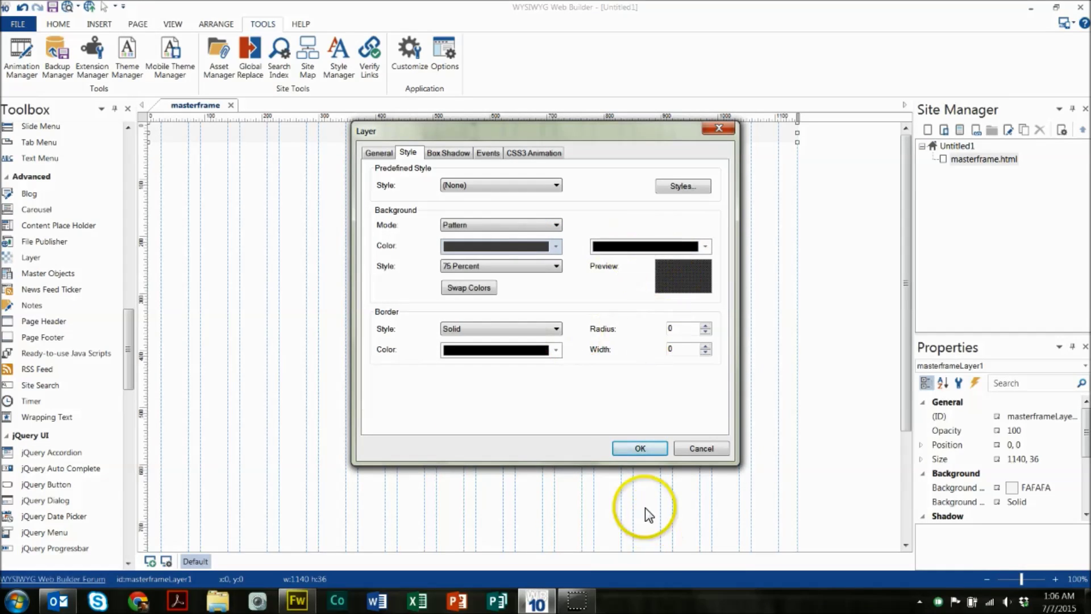
left_click(635, 449)
left_click(575, 244)
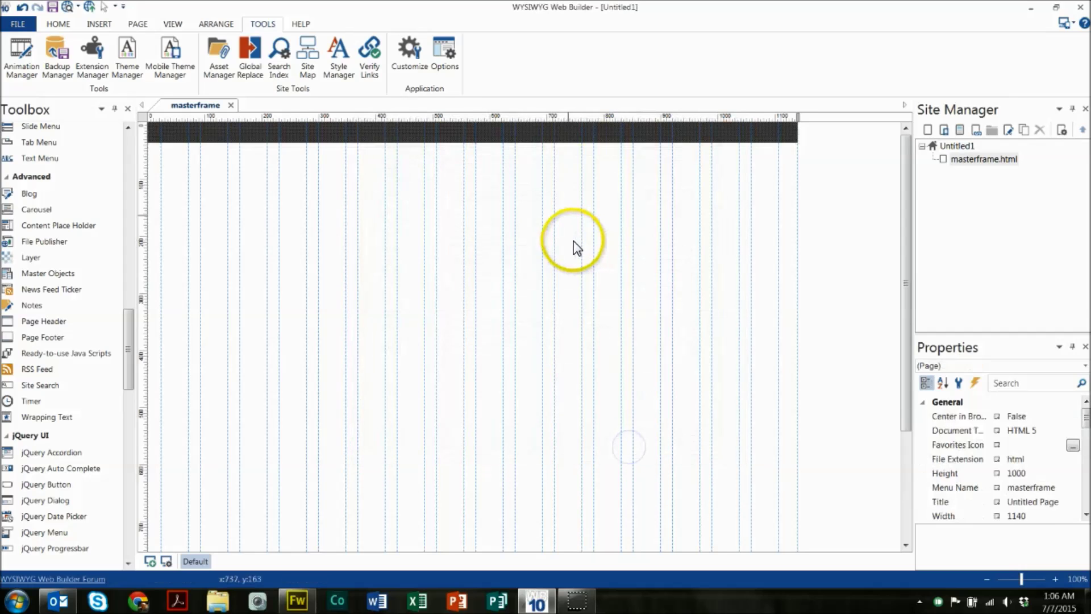
- Paste a copy of the dark top bar directly beneath it
left_click(421, 264)
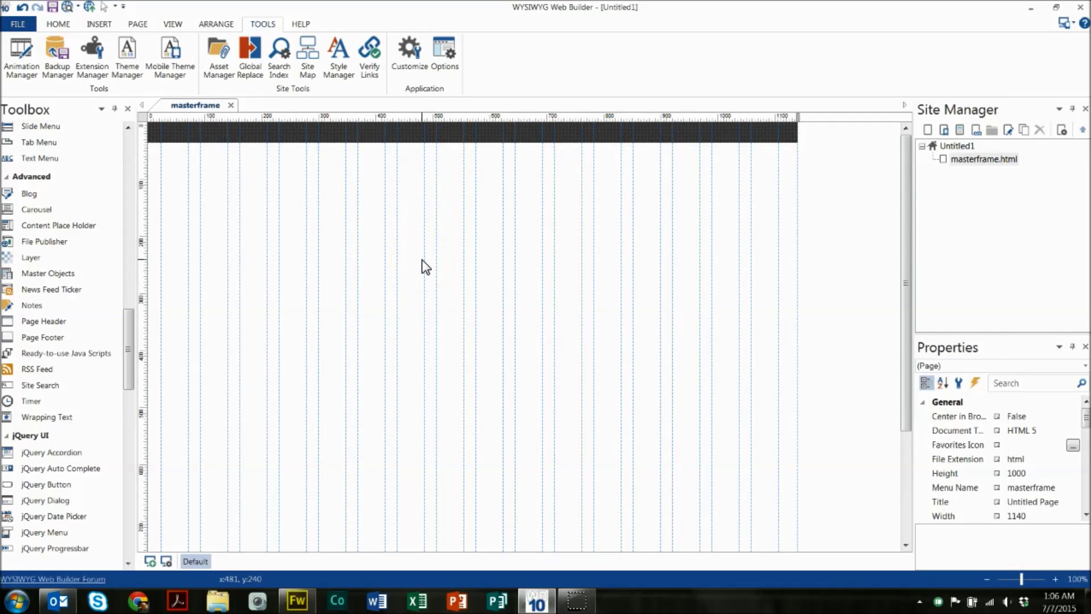
left_click(254, 234)
left_click(236, 137)
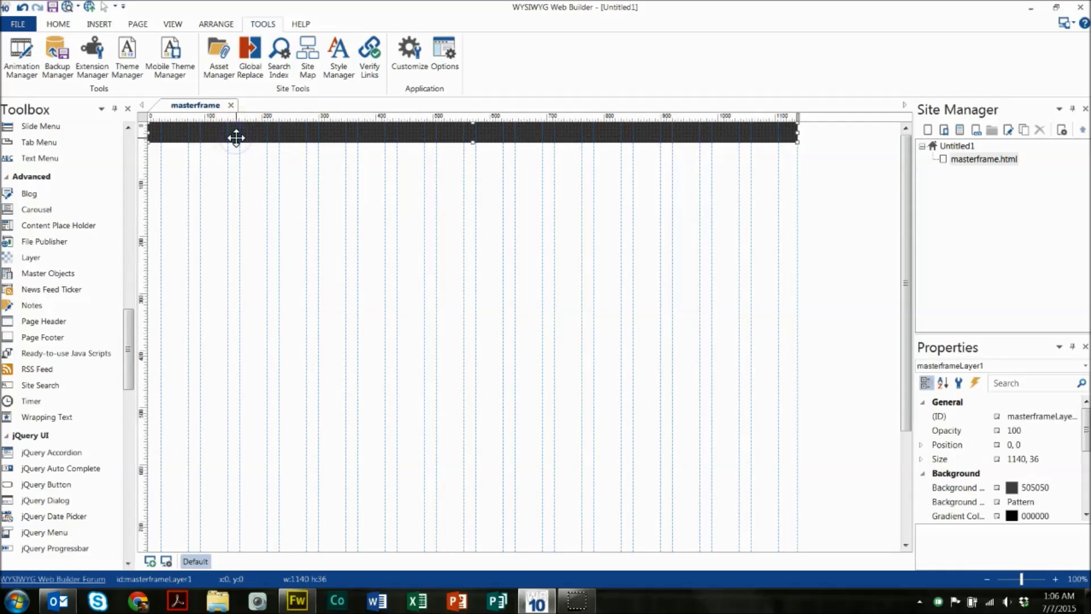
key("ctrl+v")
left_click_drag(305, 163, 207, 151)
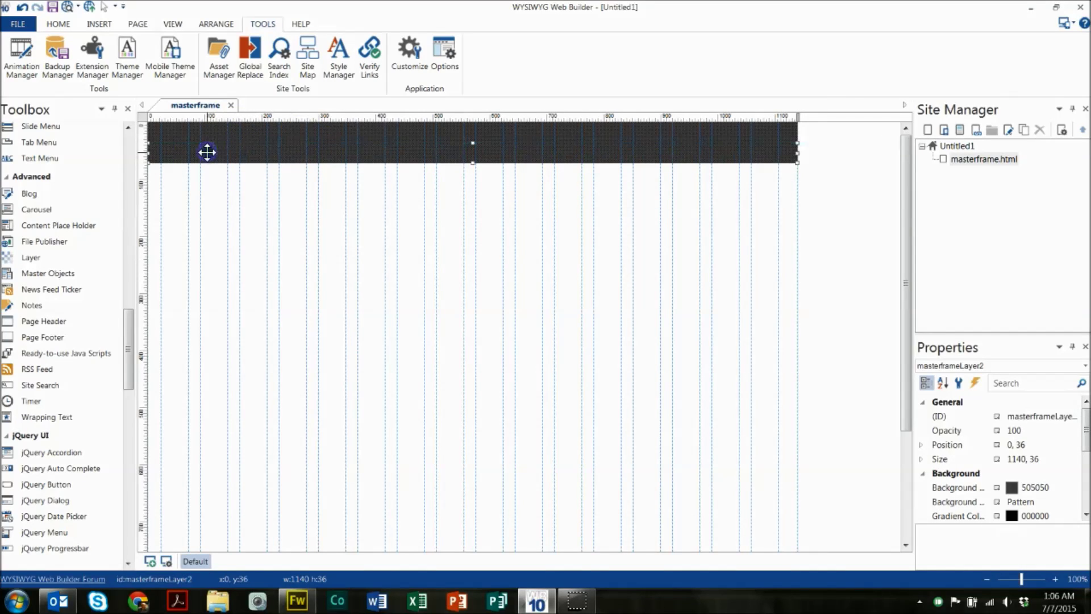
- Give the copy a swapped white/Gainsboro gradient background and make it much taller
double_click(467, 159)
left_click(408, 153)
left_click(472, 224)
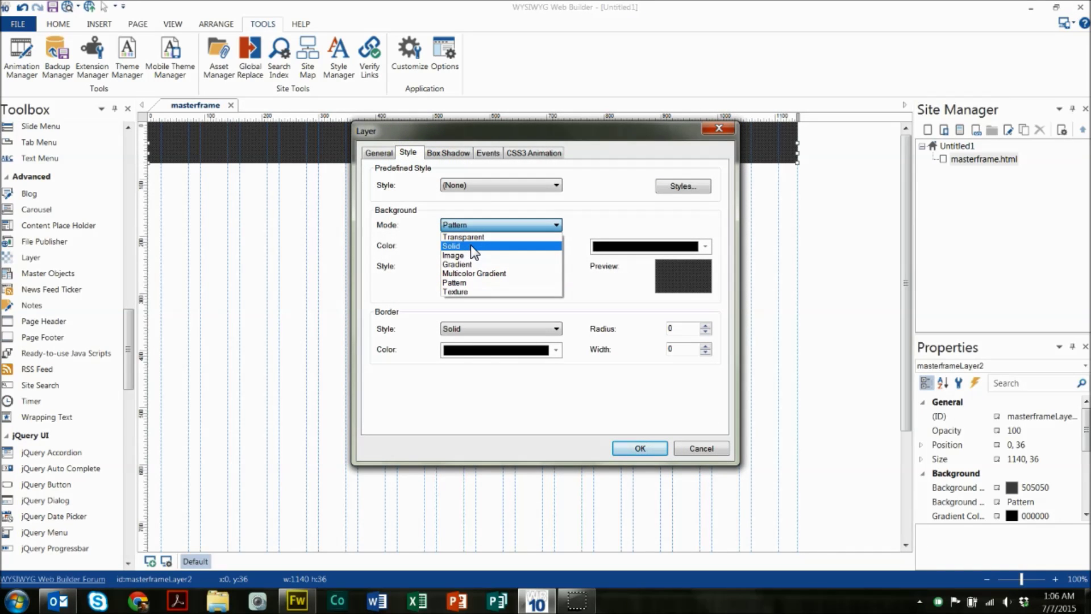
left_click(470, 245)
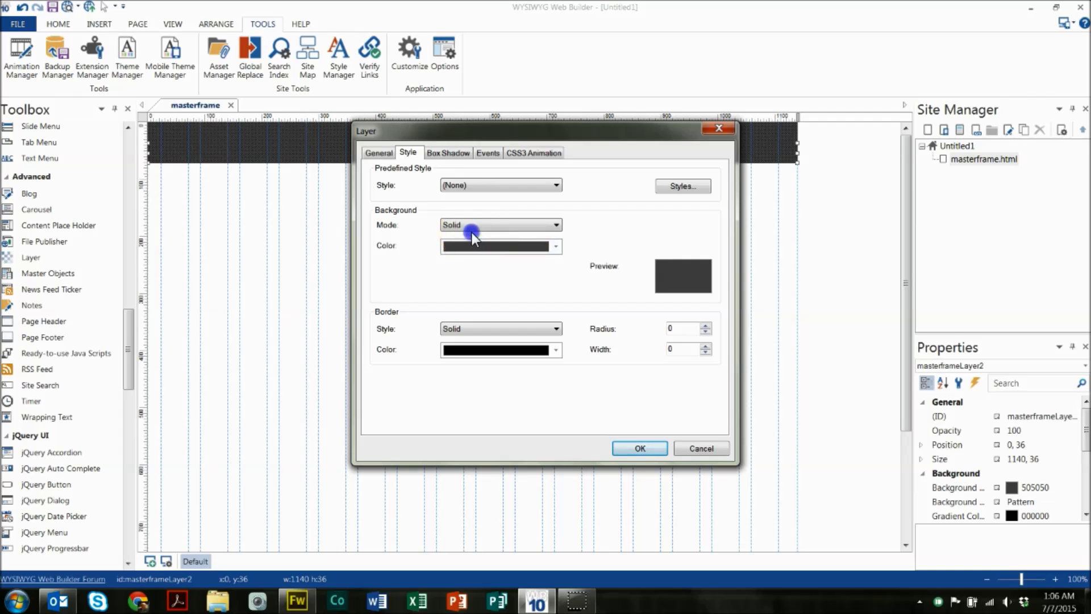
left_click(472, 228)
left_click(476, 264)
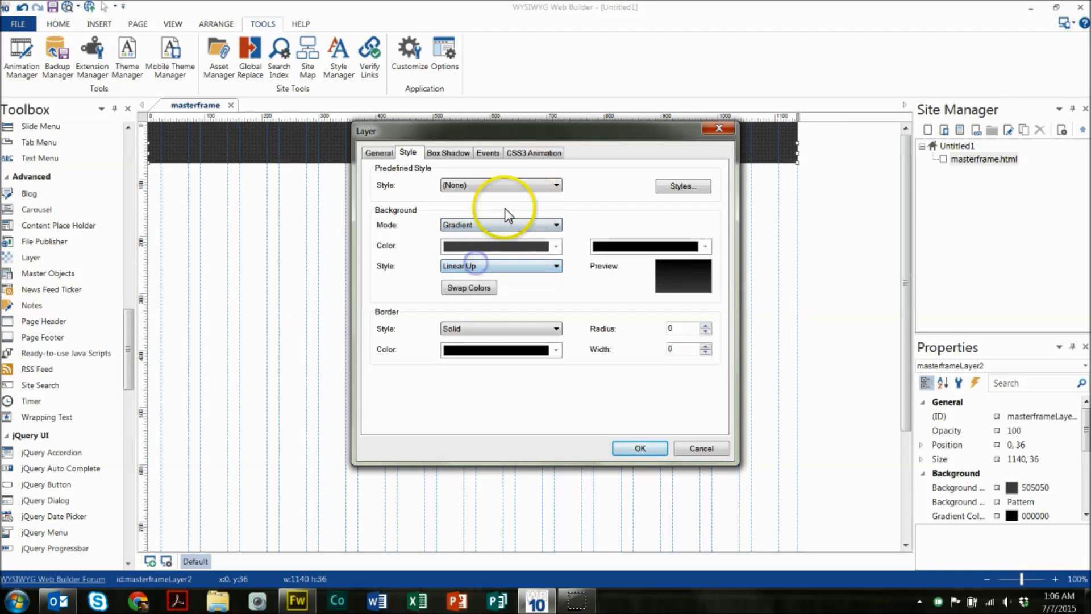
left_click(532, 247)
left_click(450, 370)
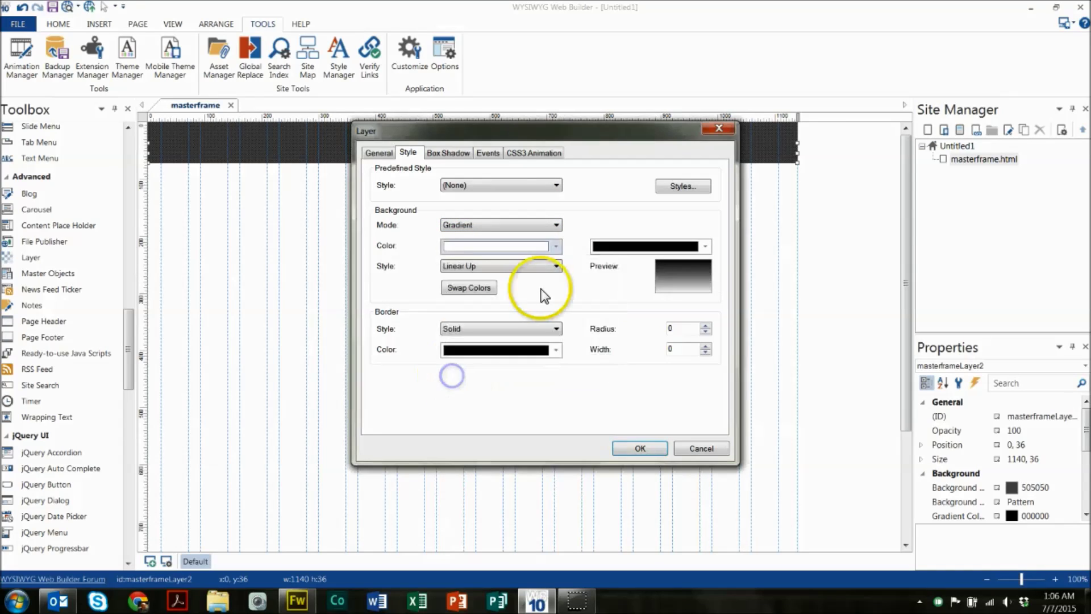
left_click(611, 248)
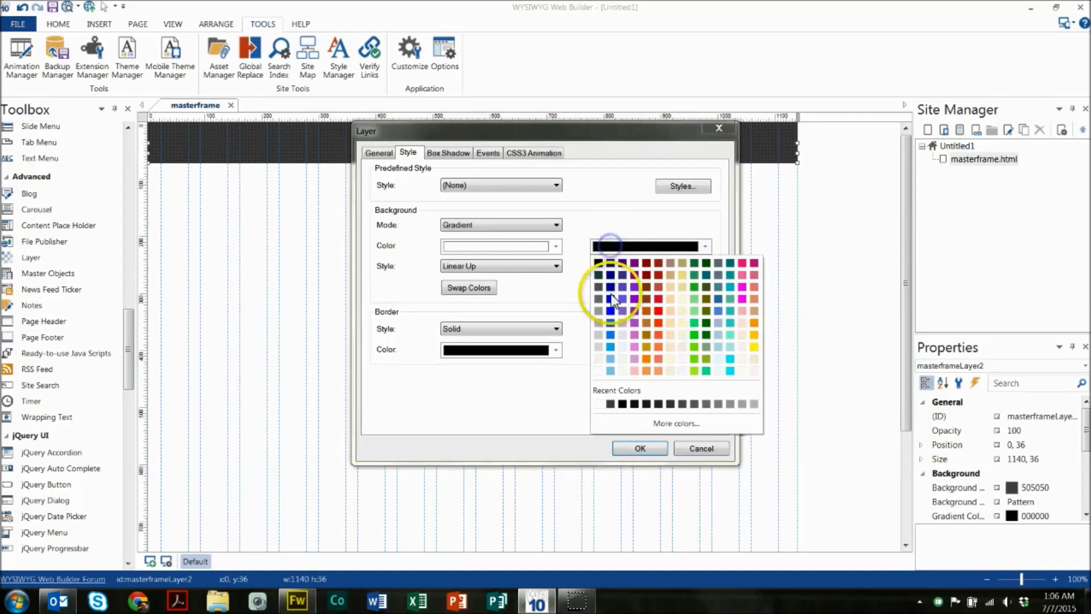
left_click(598, 347)
left_click(469, 288)
left_click(642, 449)
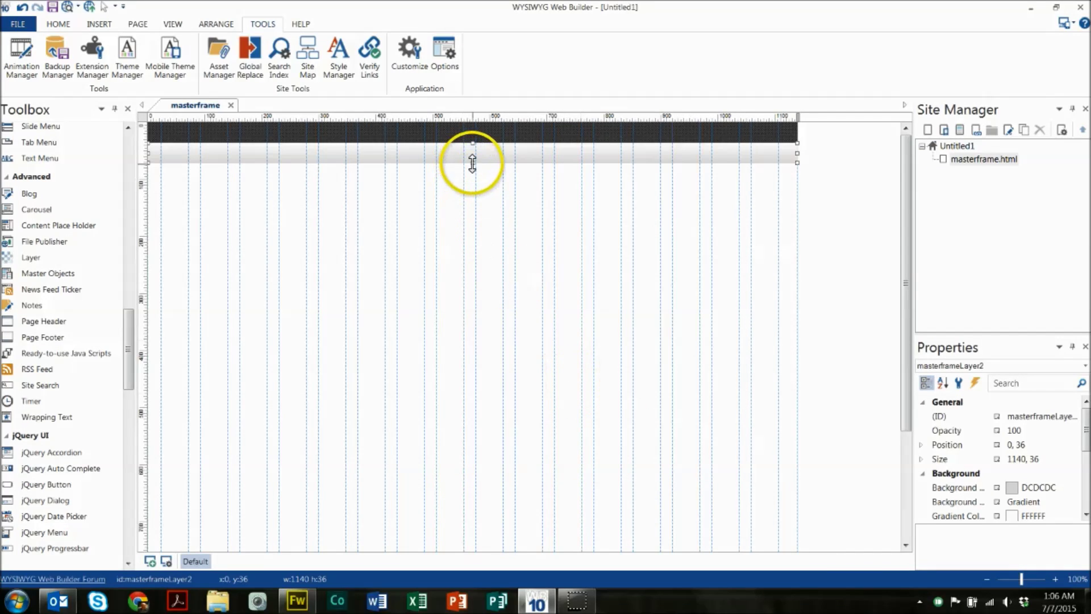
left_click_drag(473, 163, 474, 226)
- Paste another copy of the dark bar below the grey band and make it 60 px tall
left_click(475, 270)
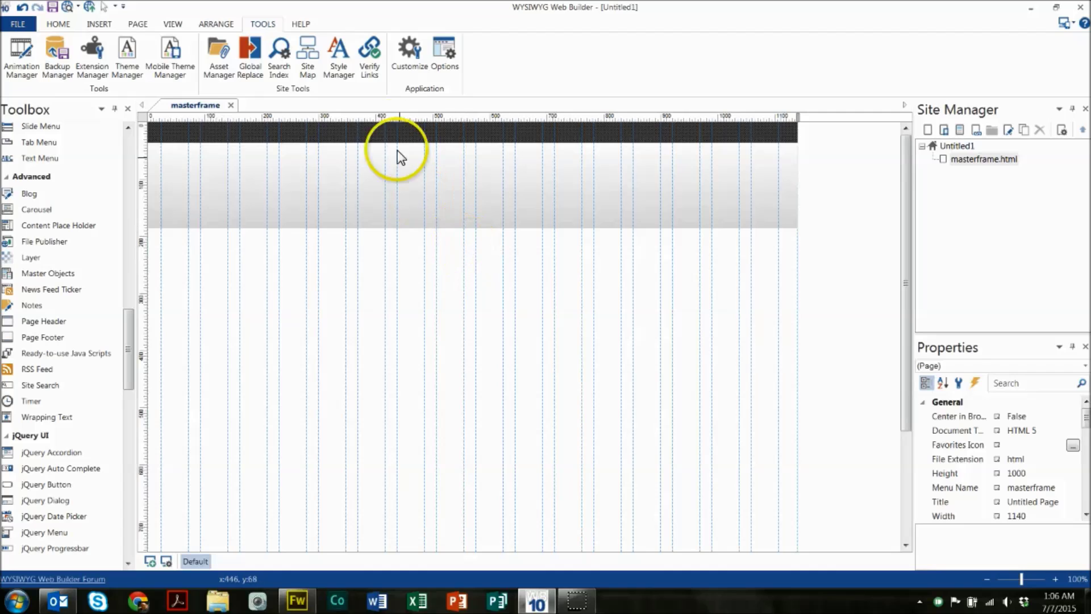
left_click(393, 129)
key("ctrl+v")
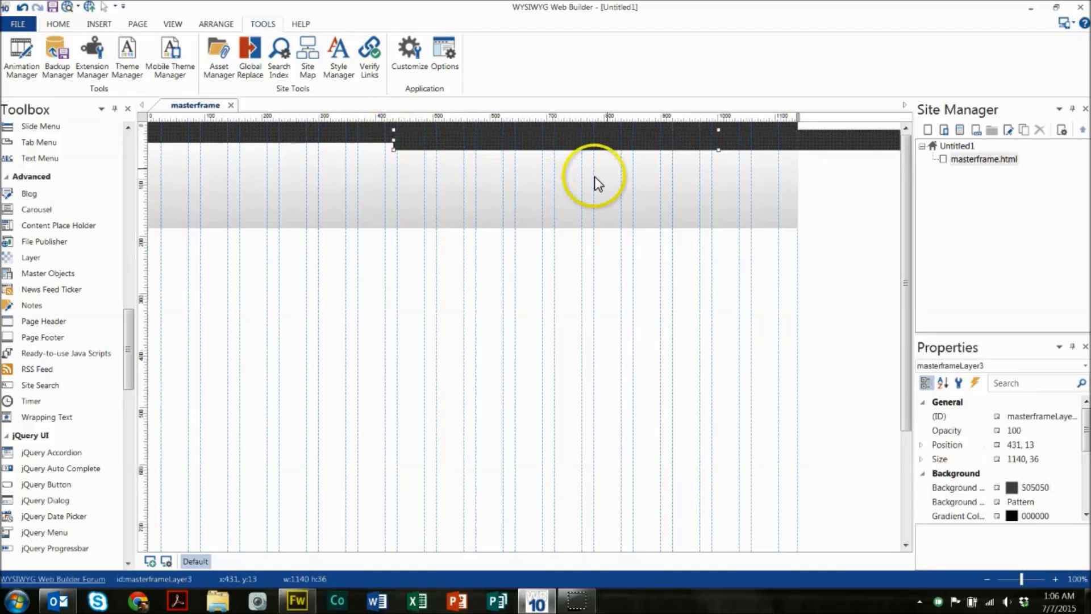
left_click_drag(853, 141, 581, 238)
left_click_drag(473, 249, 469, 262)
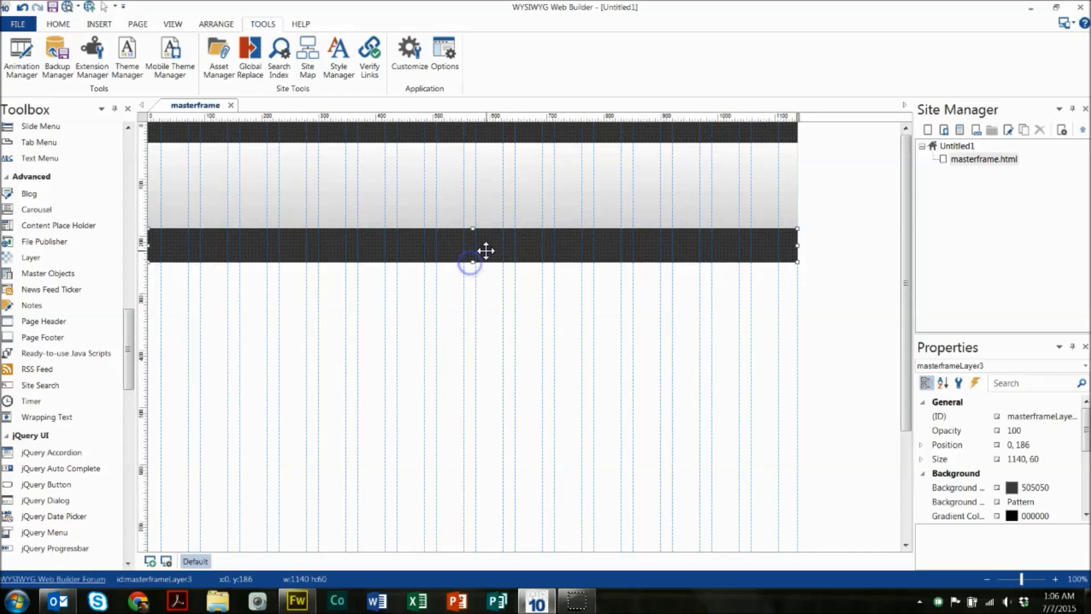
- Give the new bar a solid red (B22222) background
double_click(485, 251)
left_click(409, 152)
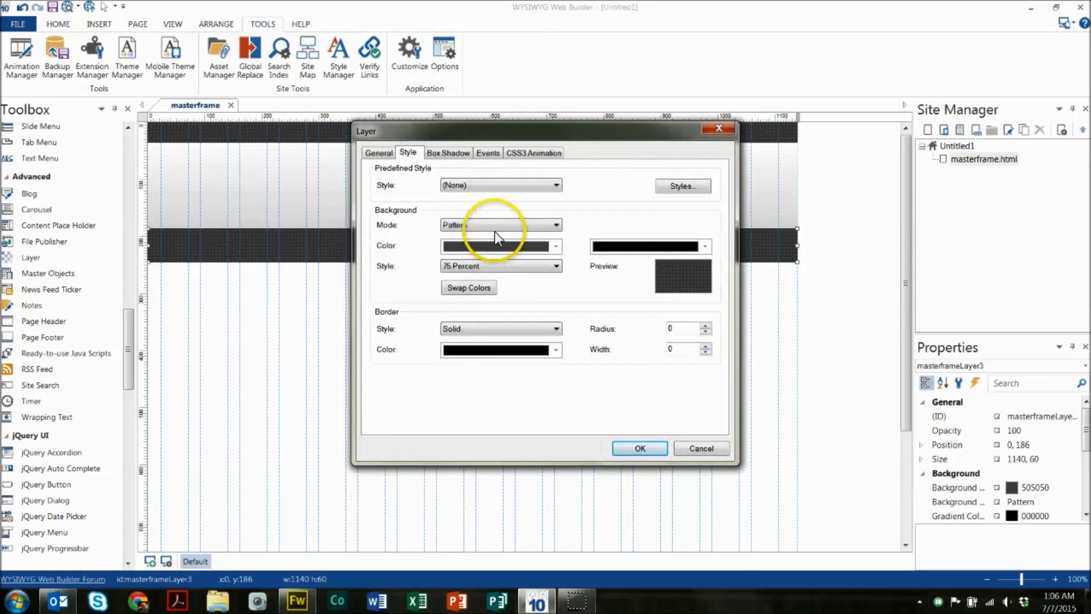
left_click(494, 226)
left_click(487, 246)
left_click(488, 246)
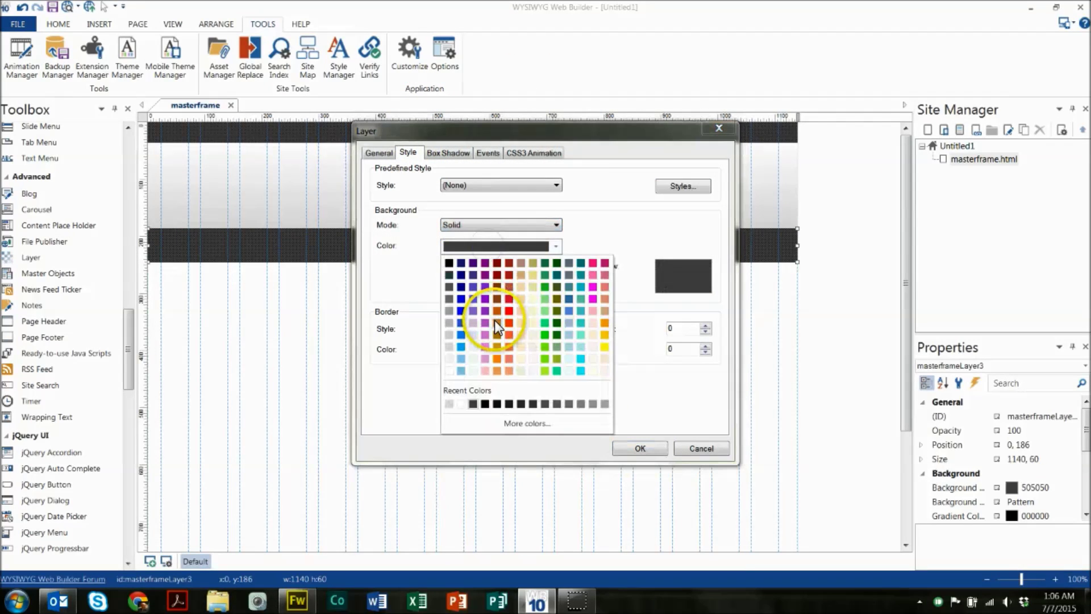
left_click(506, 278)
left_click(631, 447)
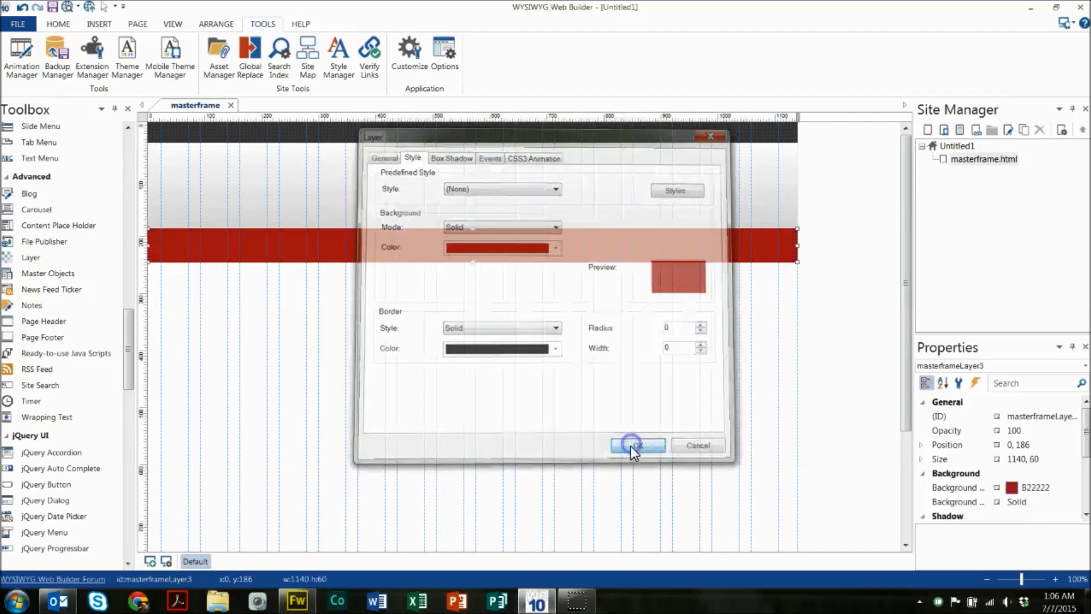
left_click(564, 397)
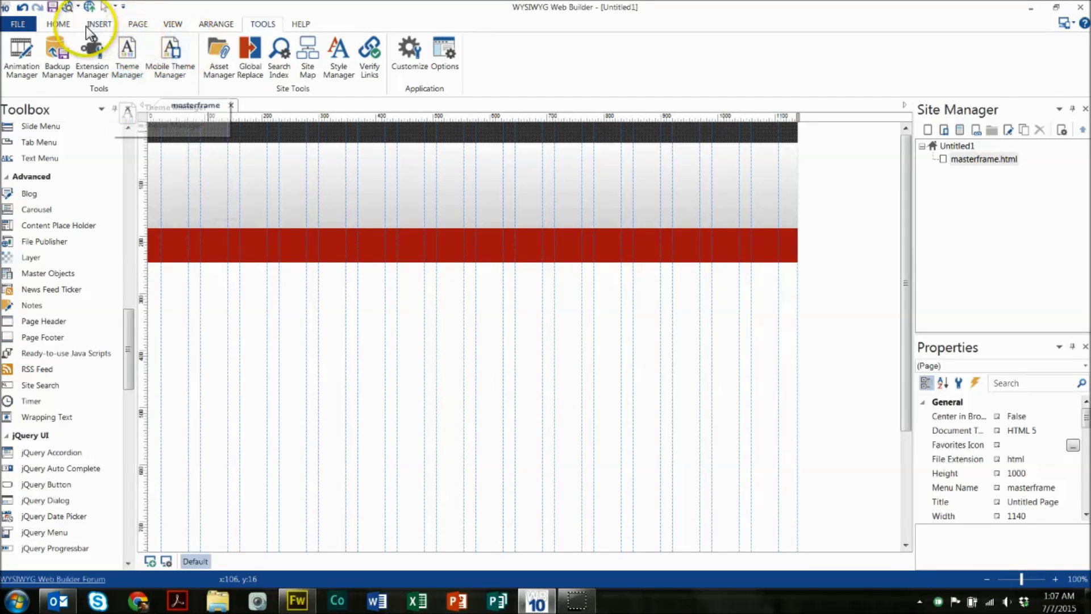
left_click(59, 23)
left_click(120, 51)
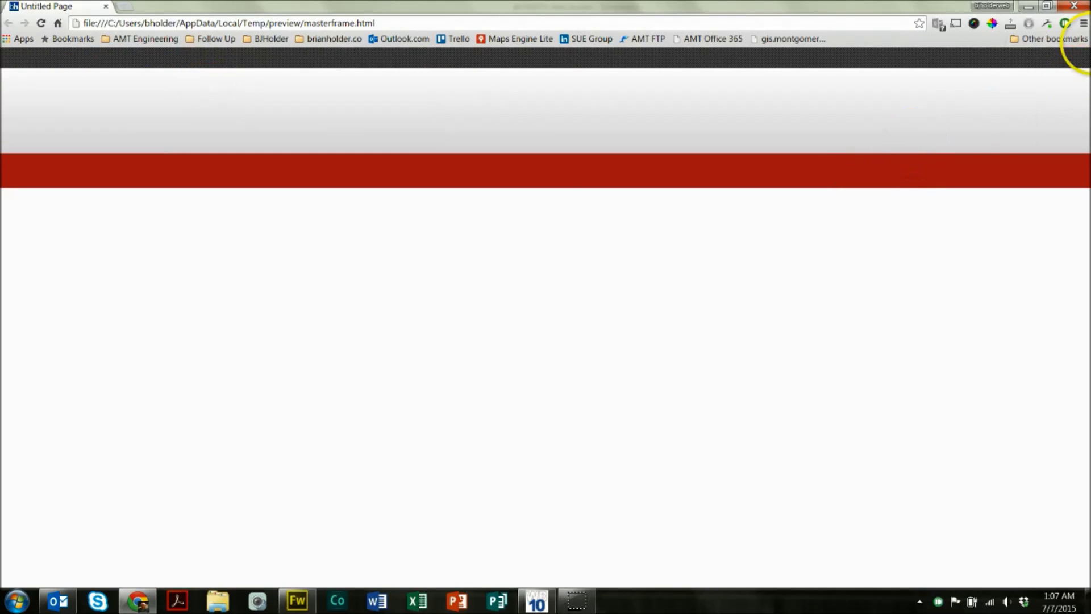
left_click(1047, 6)
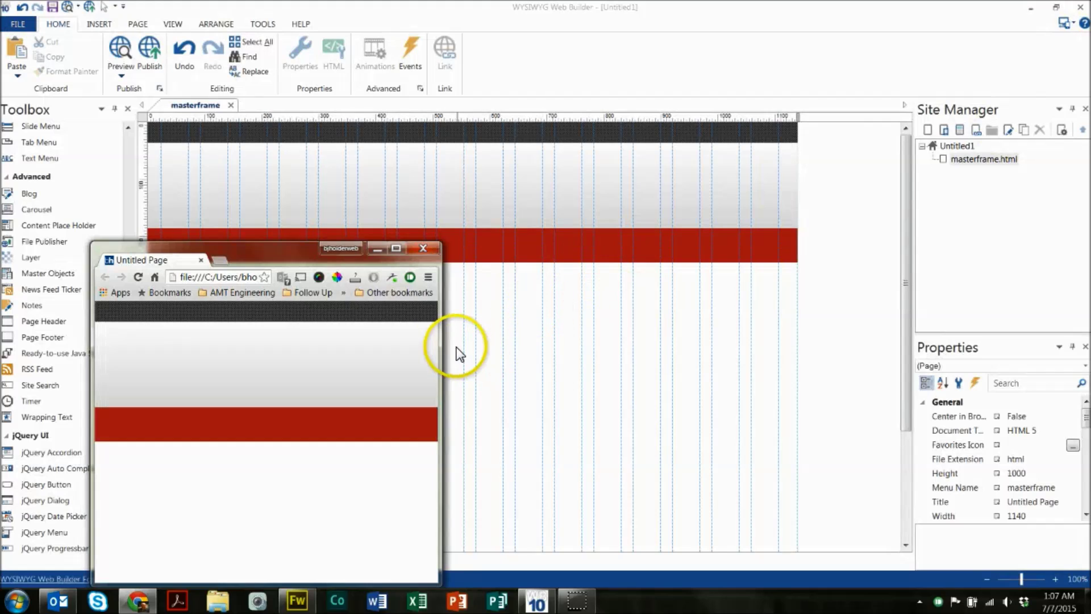
left_click_drag(439, 343, 405, 379)
left_click_drag(263, 251, 306, 134)
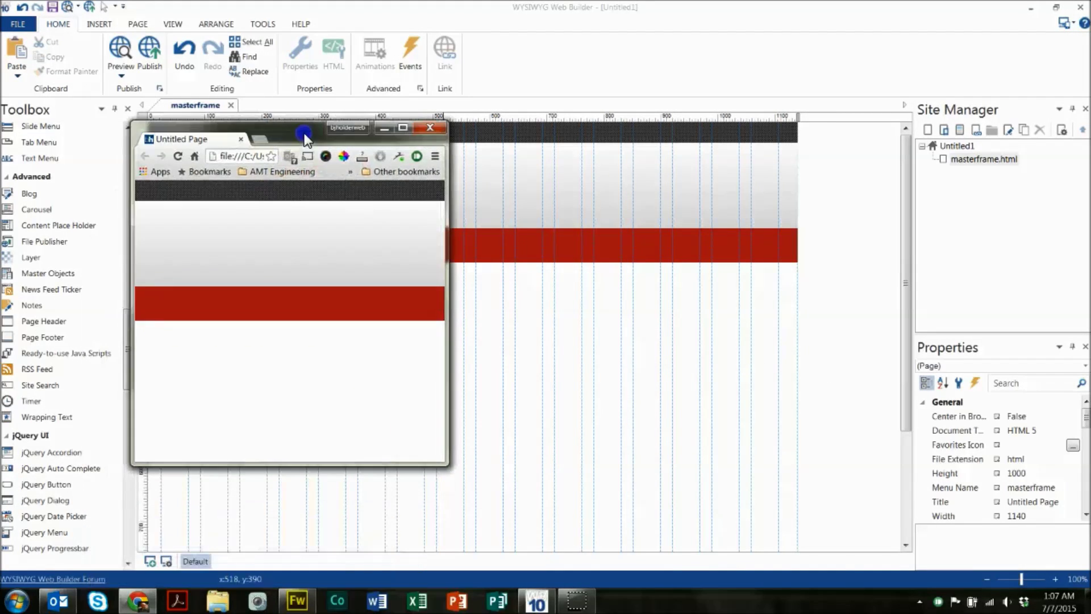
left_click(400, 128)
left_click(1074, 6)
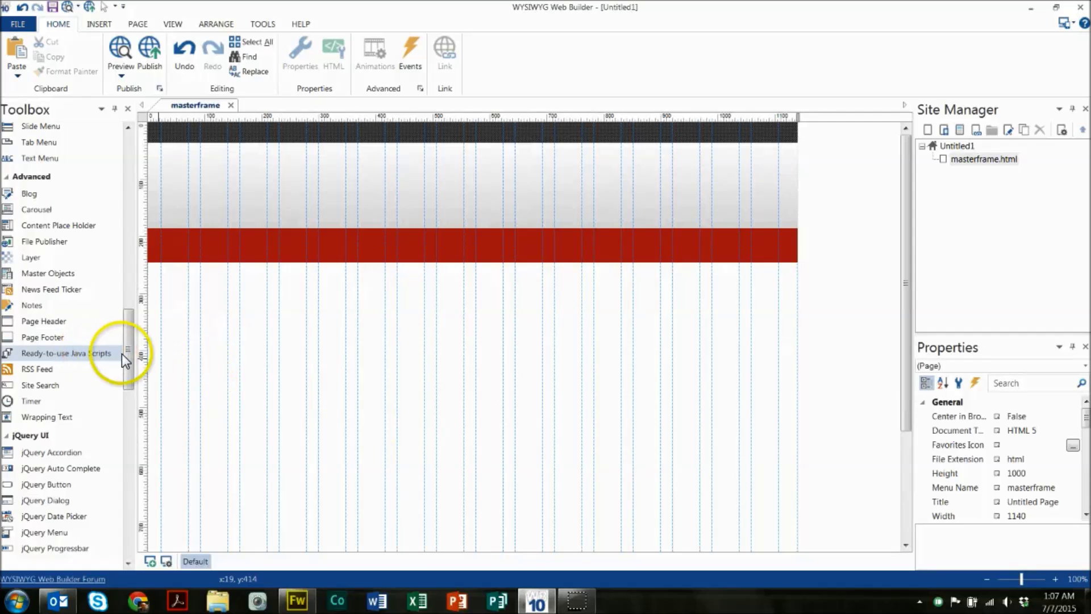
- Insert a Clip Art object showing the TechnicBold letter A
left_click_drag(126, 352, 149, 193)
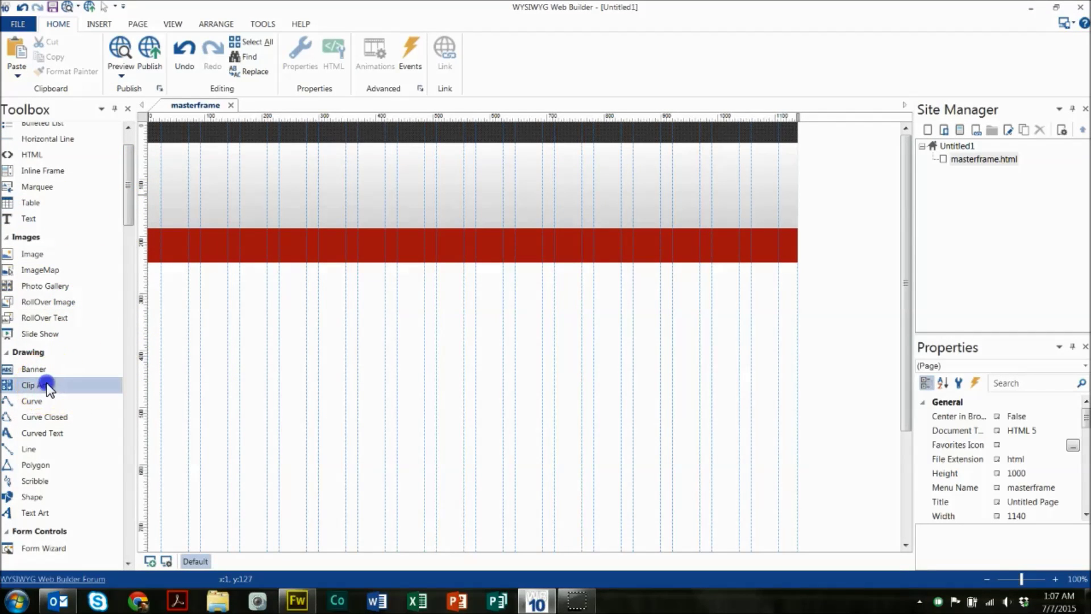
left_click_drag(50, 382, 148, 379)
left_click(420, 208)
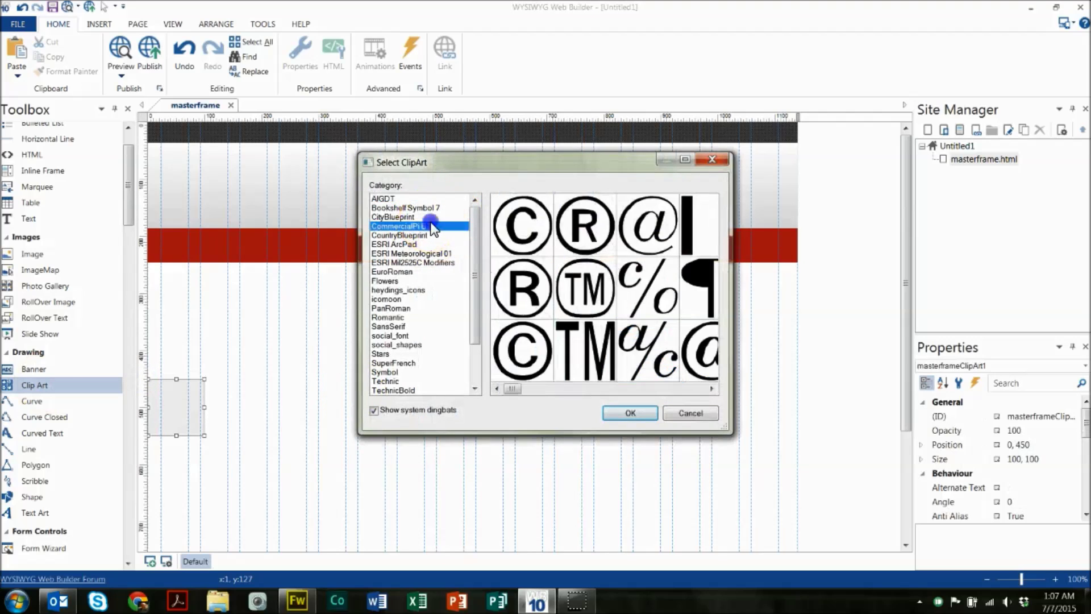
left_click(421, 254)
left_click(418, 317)
left_click(423, 345)
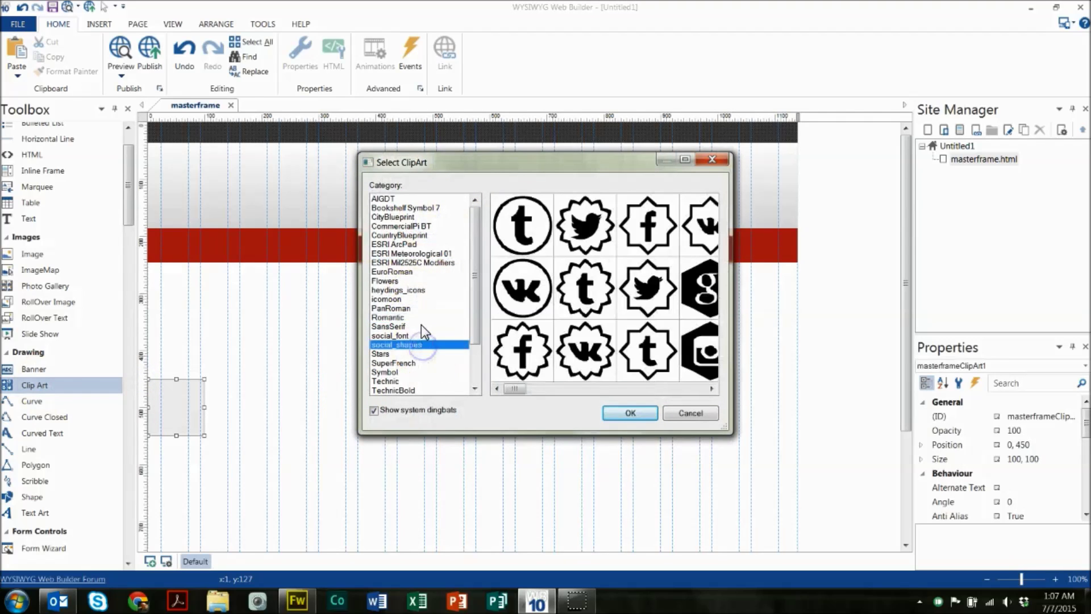
left_click_drag(468, 258, 475, 350)
left_click(421, 336)
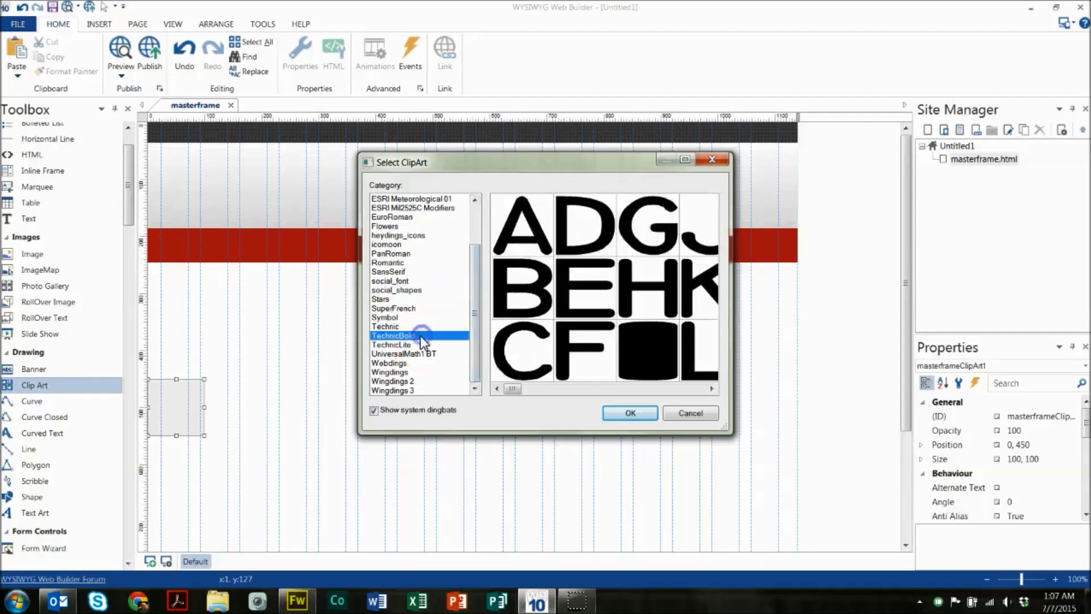
left_click(421, 345)
left_click(419, 335)
left_click(521, 224)
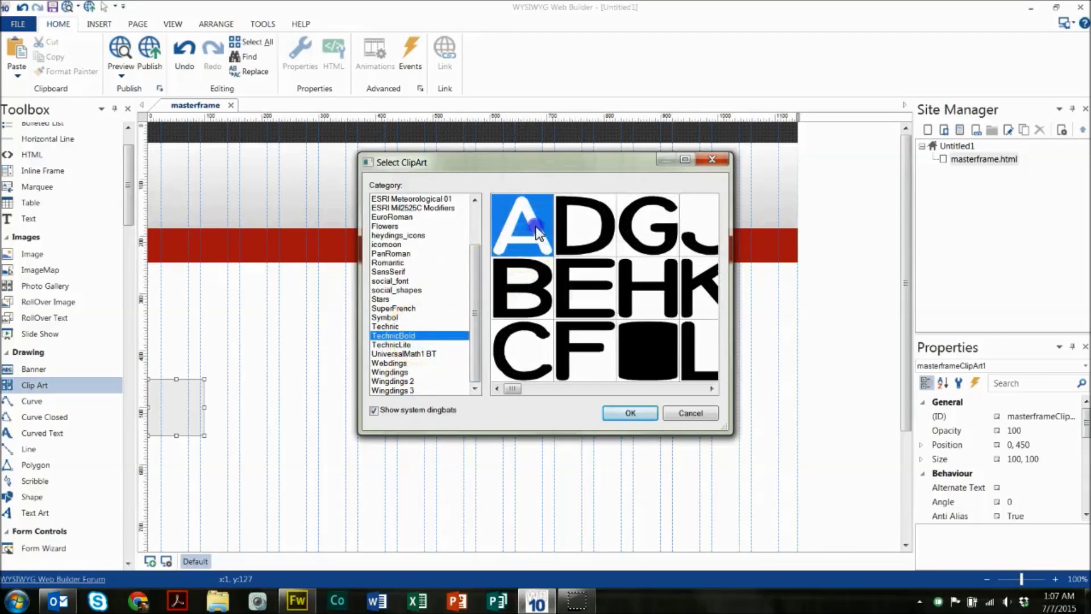
left_click(614, 410)
- Move the A into the left of the header band and colour it red
left_click_drag(201, 415, 190, 199)
left_click(267, 397)
double_click(199, 195)
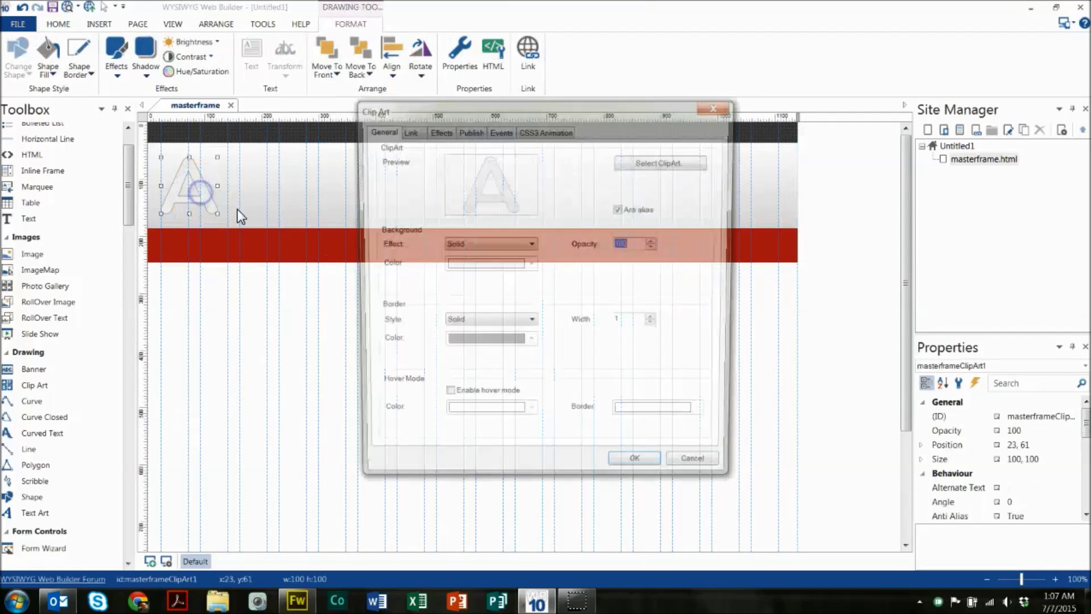
left_click(648, 325)
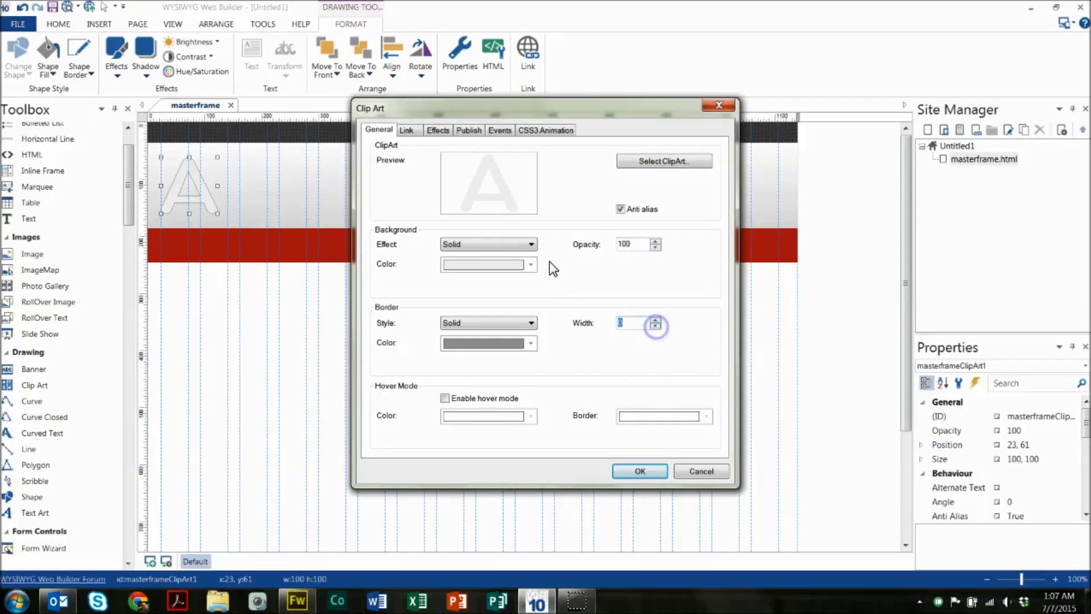
left_click(497, 264)
left_click(449, 422)
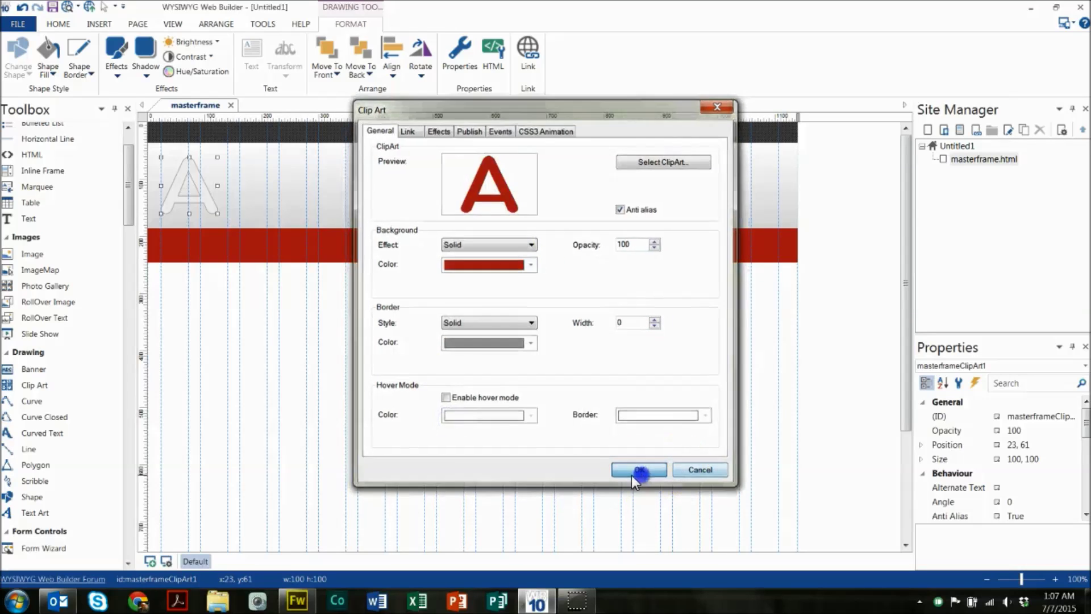
left_click(634, 473)
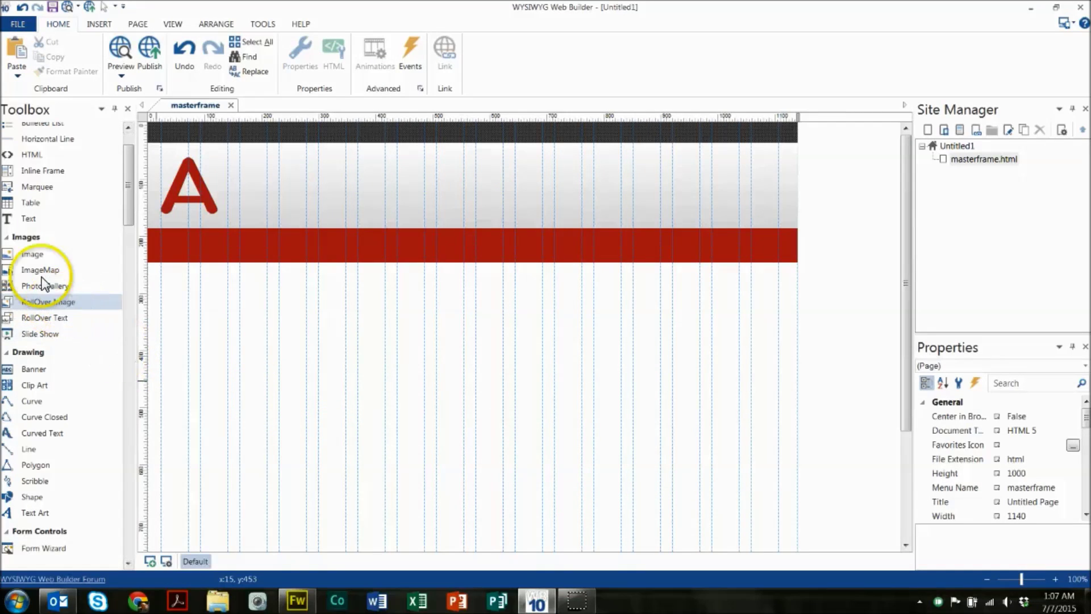
- Add a text box with the two lines 'Masterframe' and 'Tutorial'
scroll(126, 171, "up", 2)
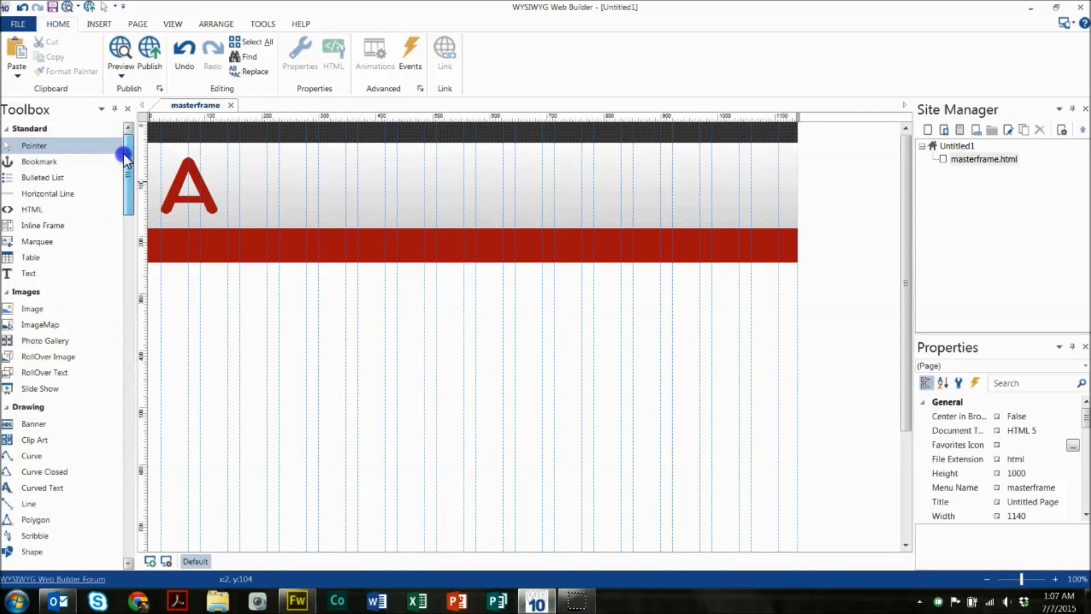
left_click(66, 272)
left_click(247, 326)
double_click(290, 330)
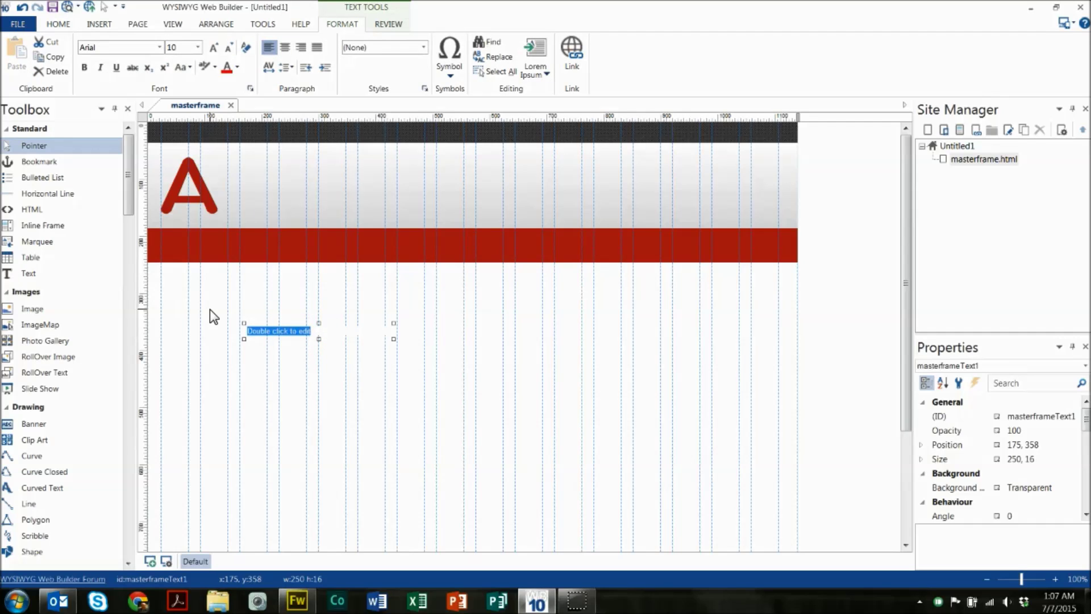
type("Sam")
type("frame")
key("Return")
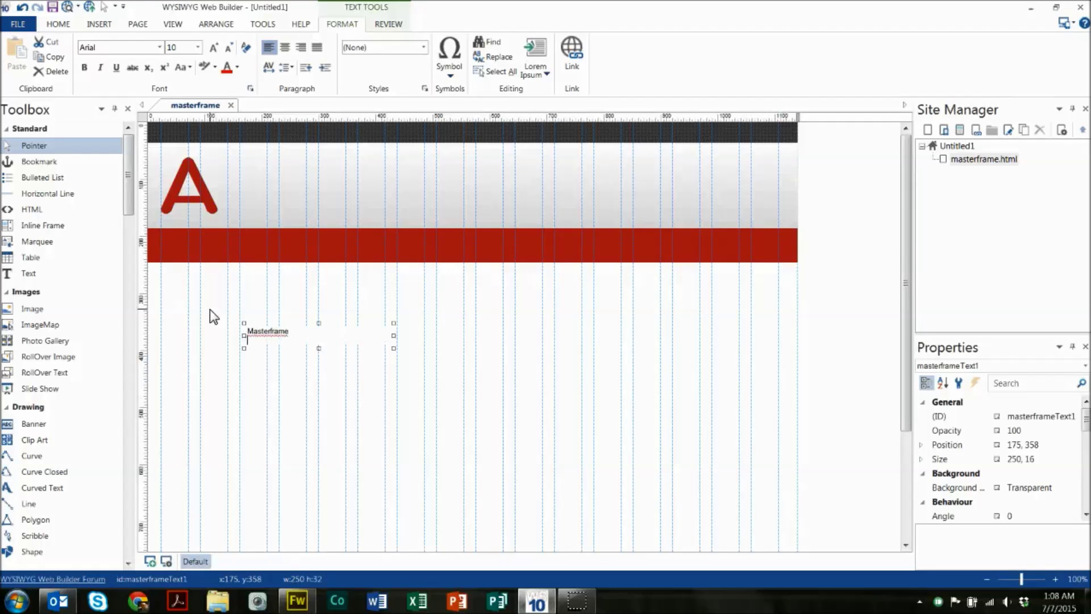
type("Tutorial")
- Set the text to font size 28 in red
left_click_drag(295, 340, 247, 329)
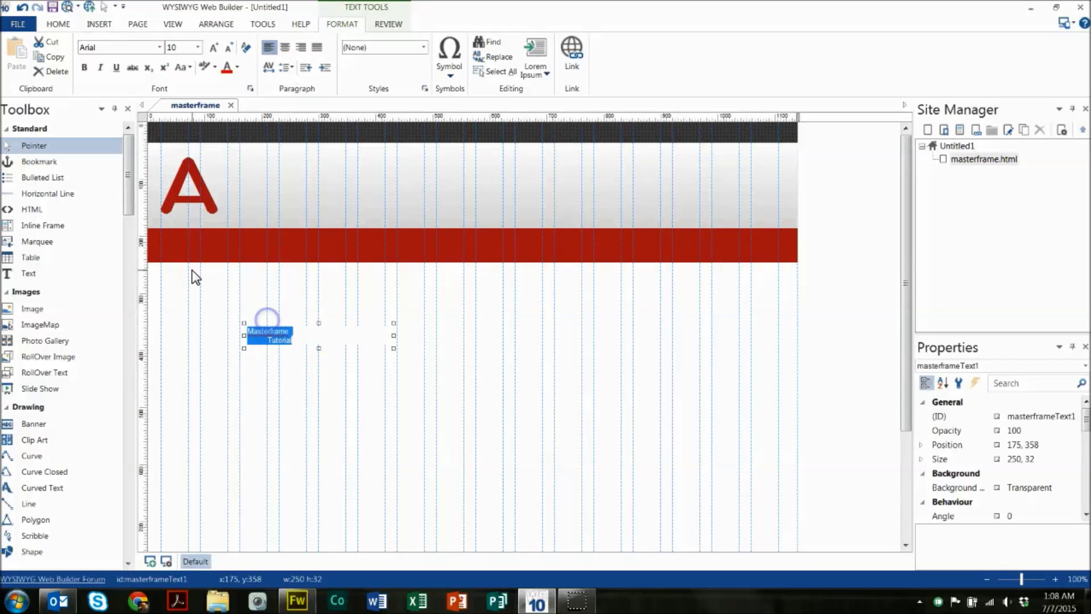
left_click(198, 47)
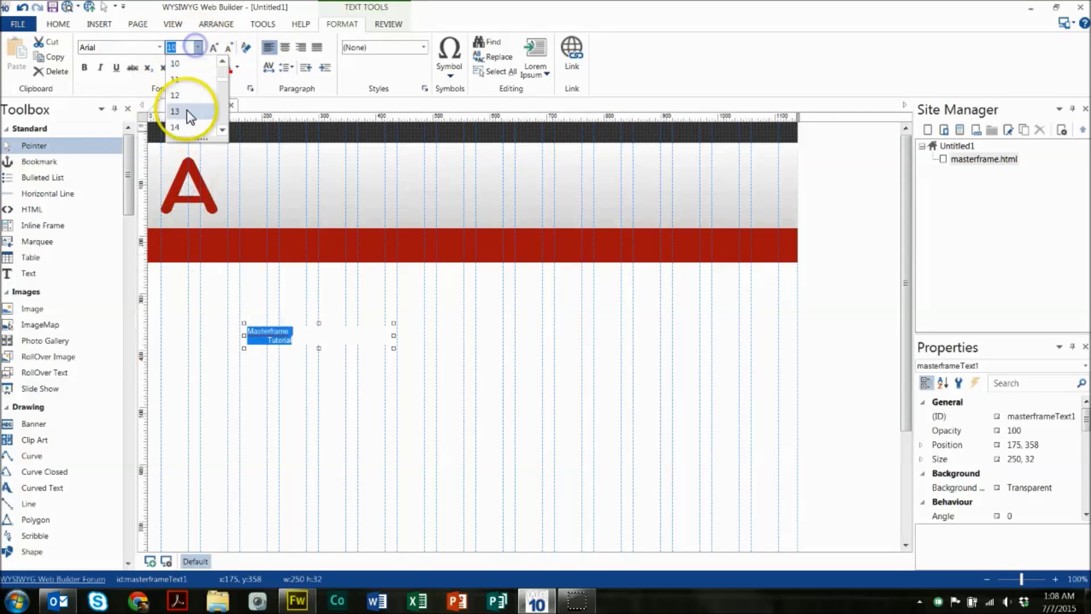
left_click_drag(199, 138, 199, 233)
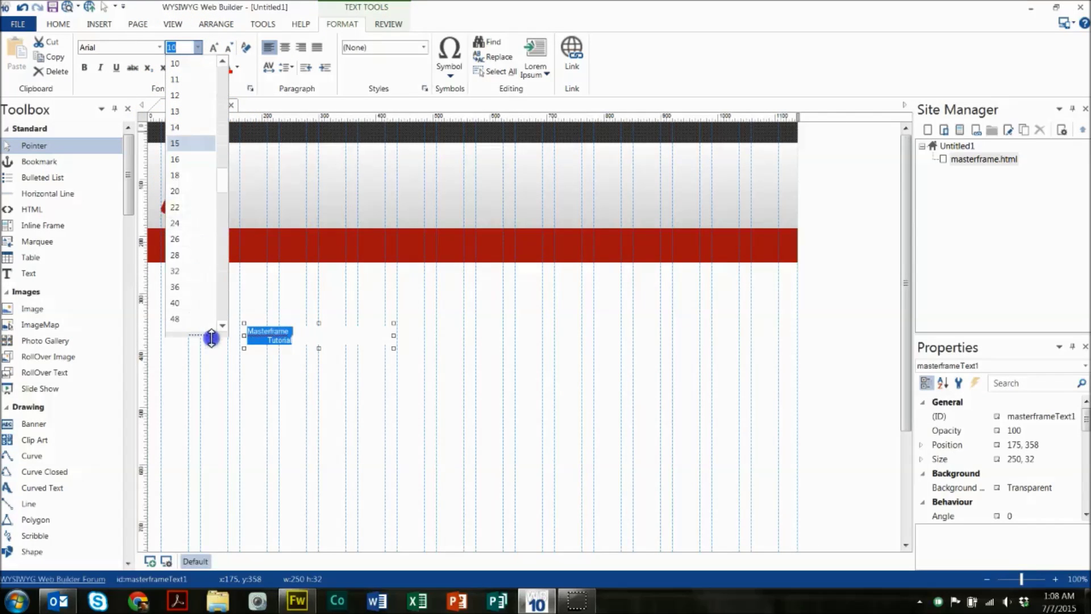
left_click_drag(211, 337, 222, 393)
left_click(189, 255)
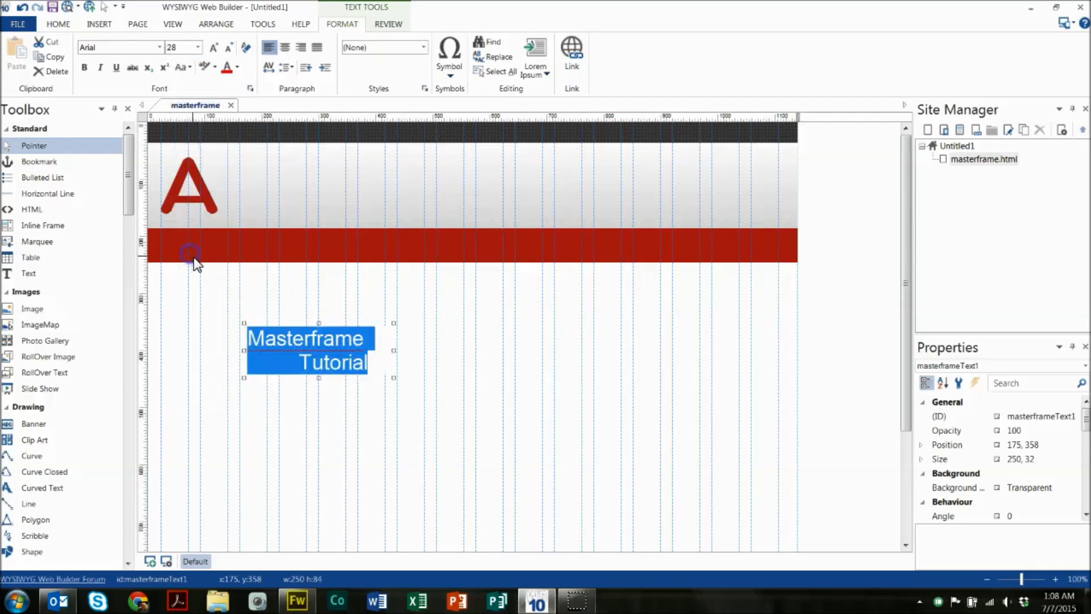
left_click(222, 67)
left_click(248, 369)
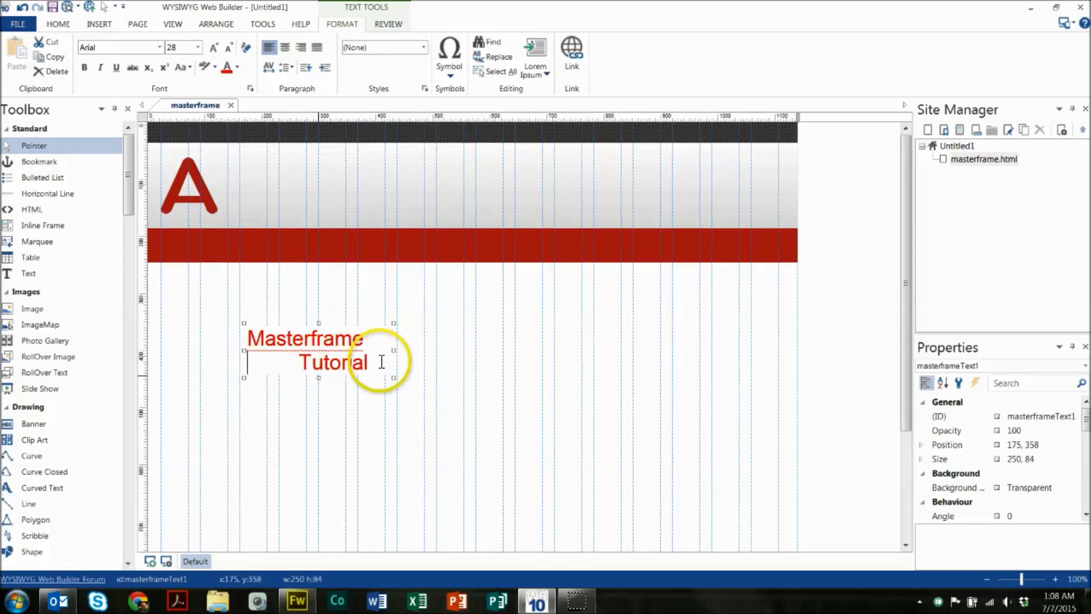
left_click_drag(378, 360, 193, 258)
left_click(238, 66)
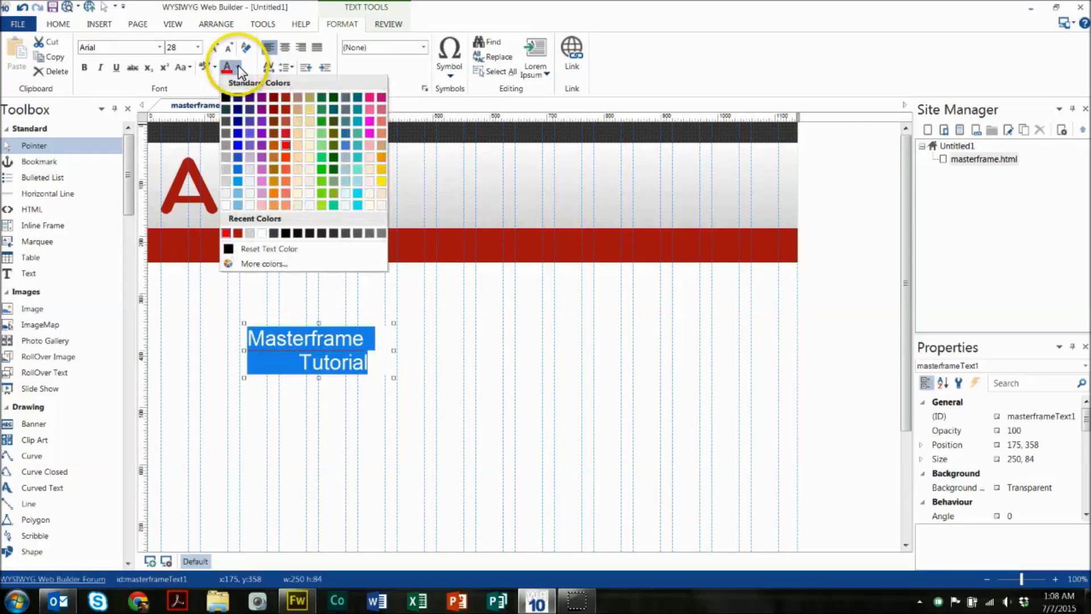
left_click(237, 235)
left_click(208, 402)
- Move the text beside the A and remove the spaces before 'Tutorial'
left_click_drag(330, 351, 111, 190)
double_click(301, 191)
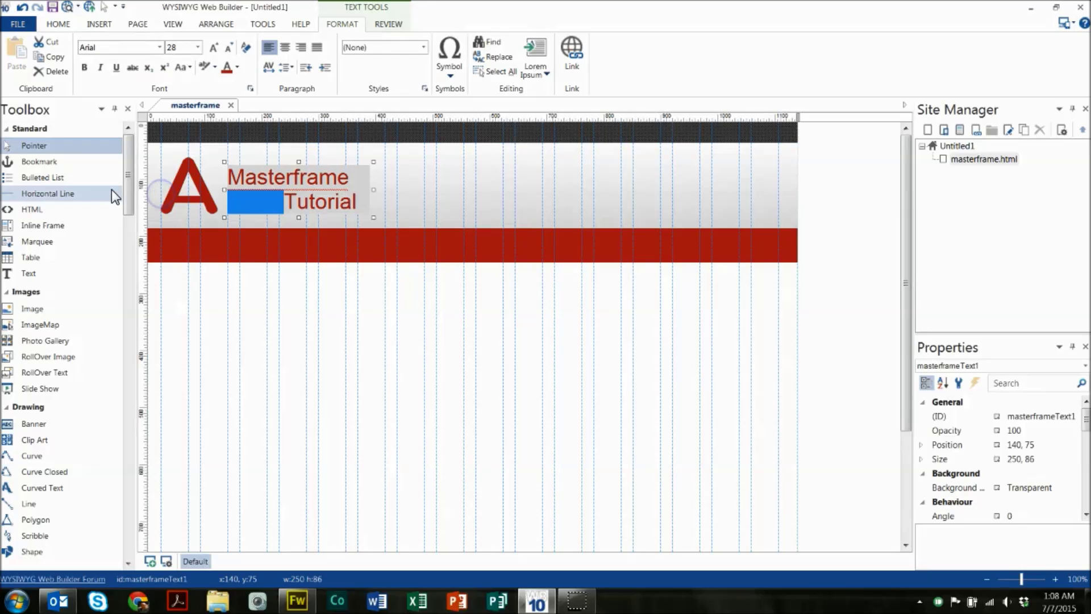
key("Delete")
left_click(166, 315)
left_click(266, 326)
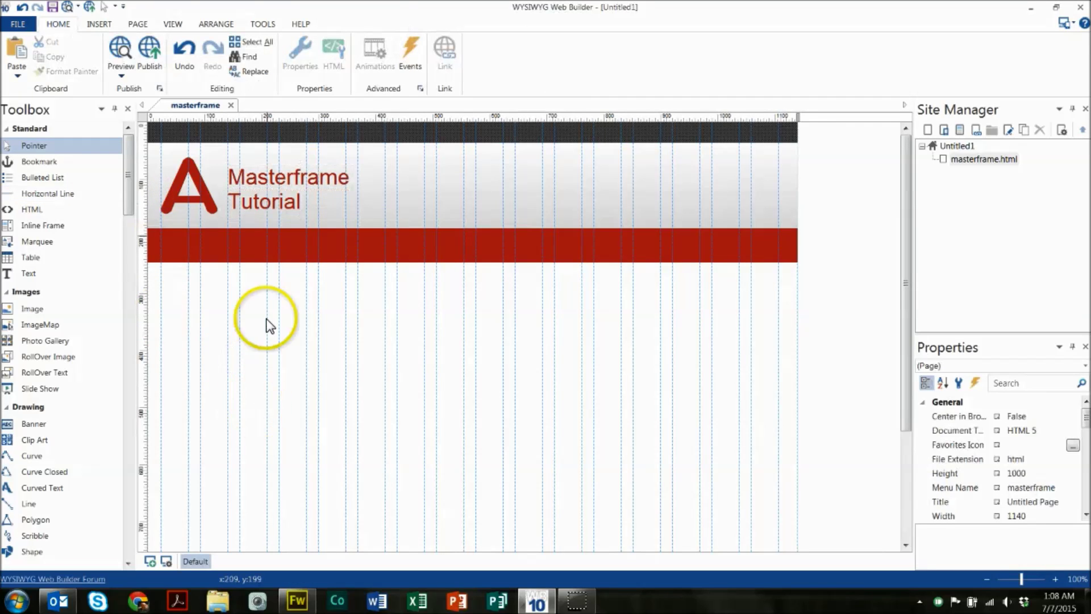
left_click(301, 193)
left_click(316, 292)
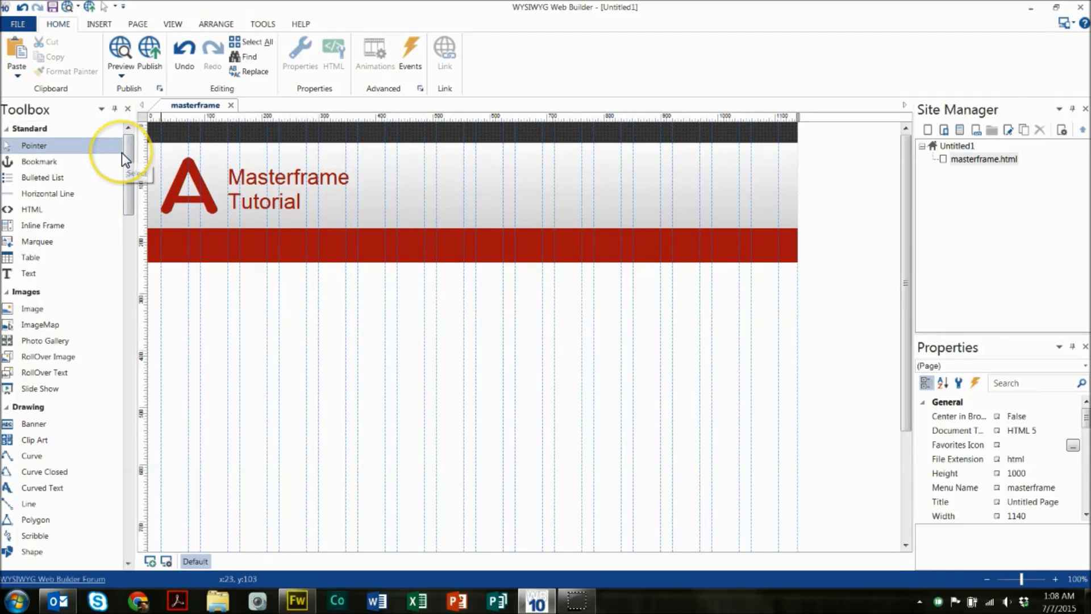
- Copy the dark top bar and drag the copy lower down the page
left_click_drag(129, 155, 128, 172)
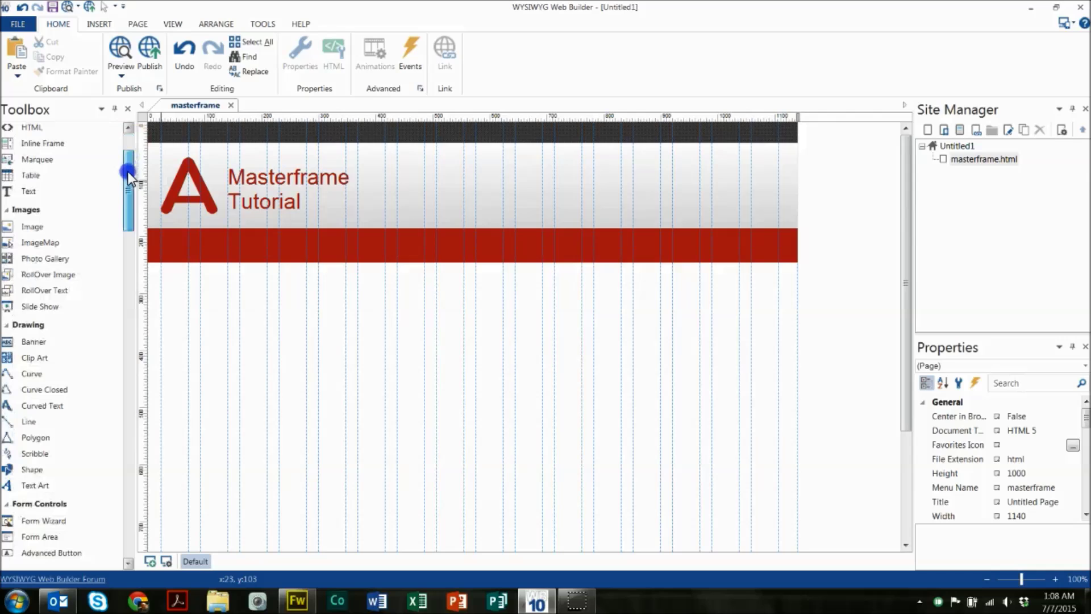
left_click(231, 136)
key("ctrl+c")
key("ctrl+v")
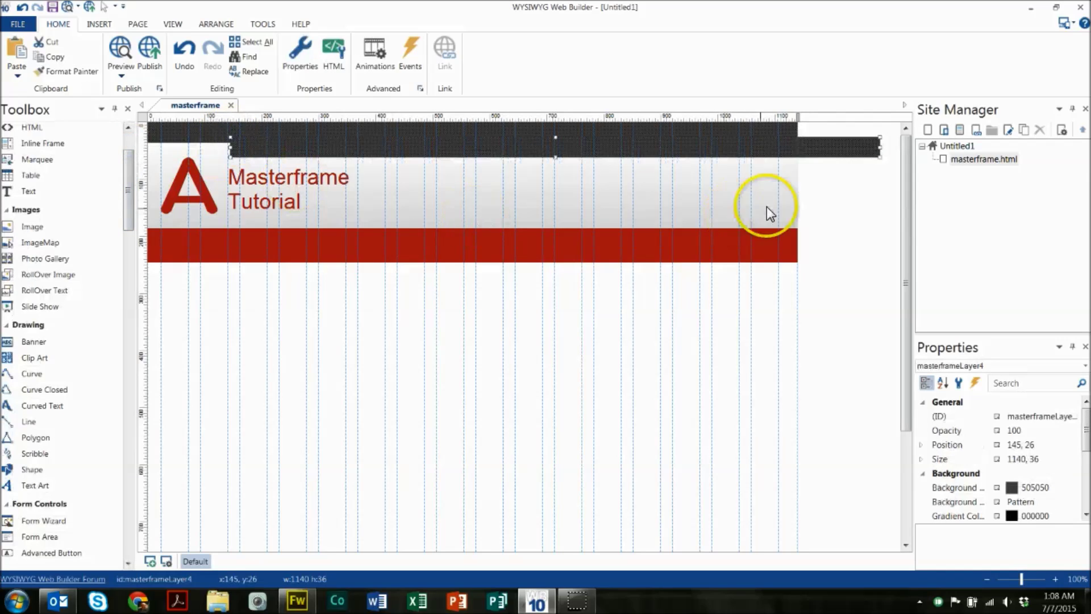
left_click_drag(823, 146, 577, 416)
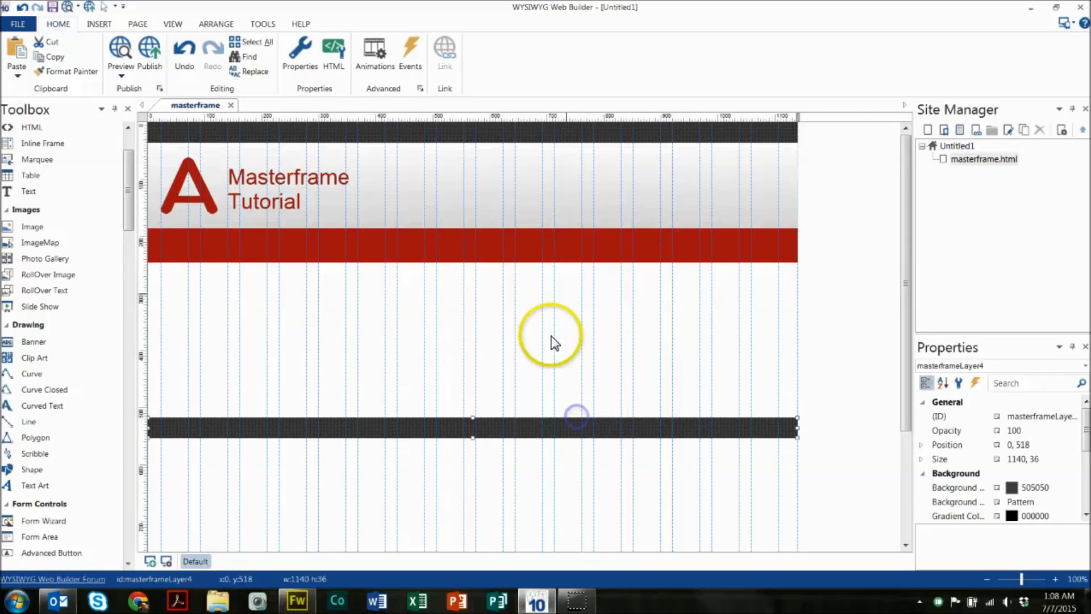
left_click_drag(503, 424, 496, 438)
left_click(493, 392)
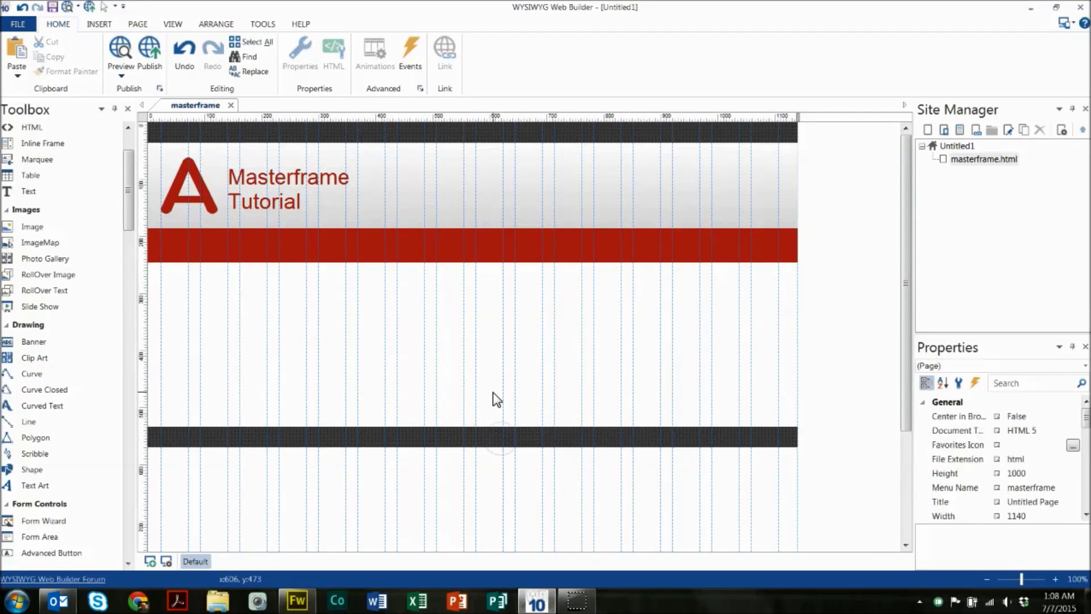
- Resize the copied bar to a thin 1140 by 5 px line, then paste a second copy
scroll(493, 392, "down", 3)
scroll(493, 392, "down", 2)
left_click(169, 290)
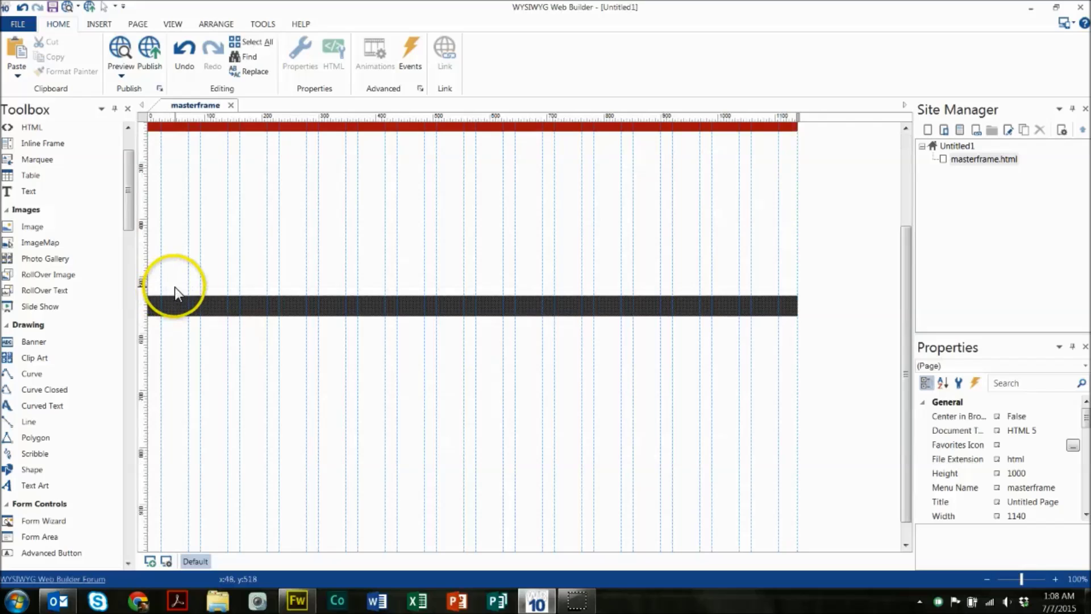
left_click(181, 300)
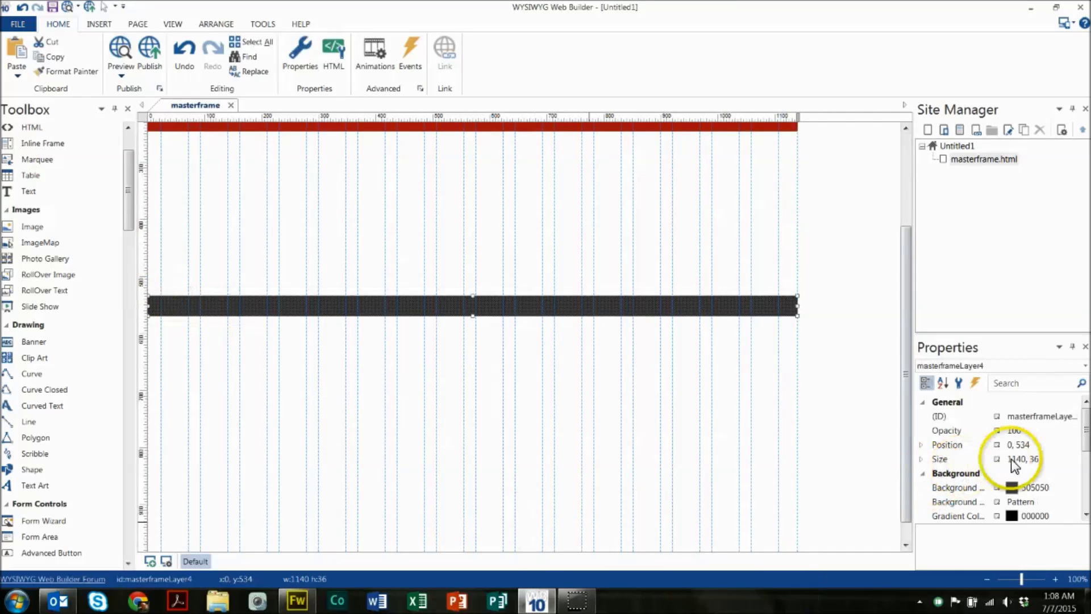
double_click(1034, 459)
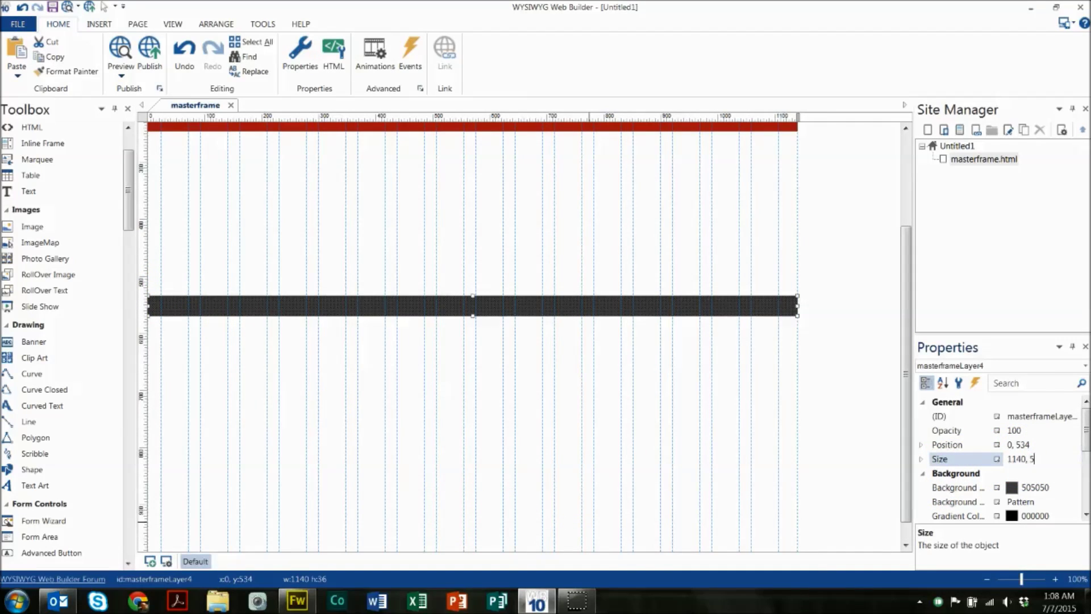
key("Return")
left_click(534, 286)
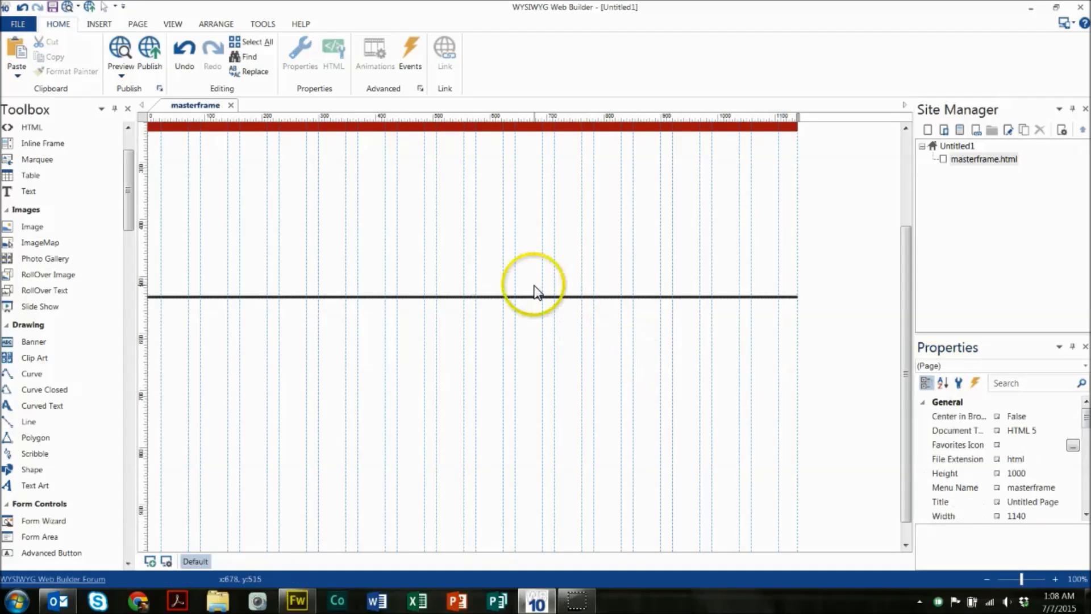
key("ctrl+v")
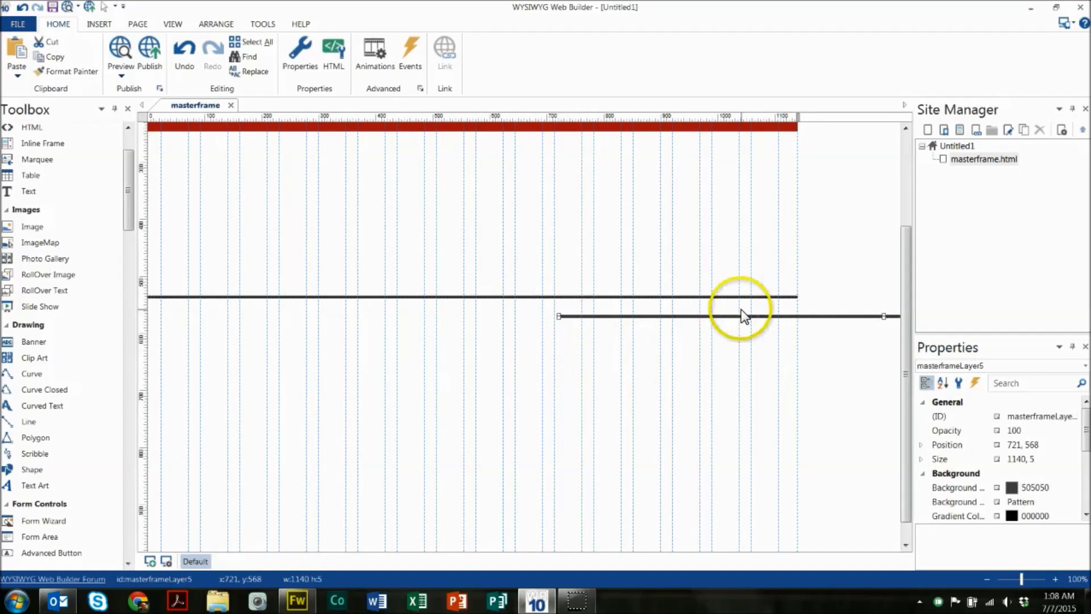
- Place the second copy under the line as a taller bar and set both pattern colours to black
left_click_drag(740, 317, 366, 307)
left_click_drag(472, 299, 471, 325)
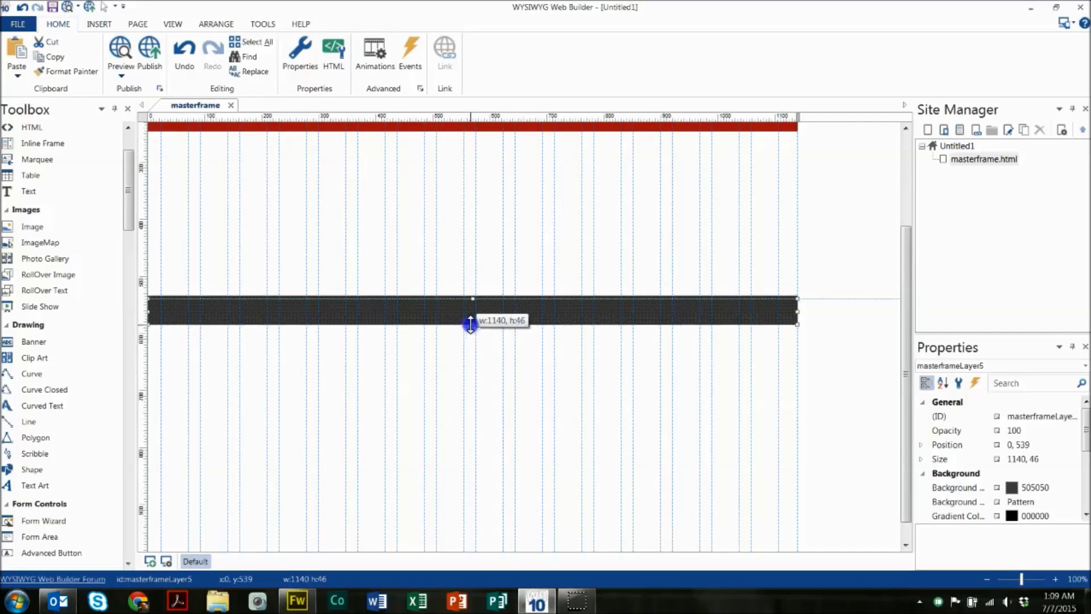
double_click(686, 312)
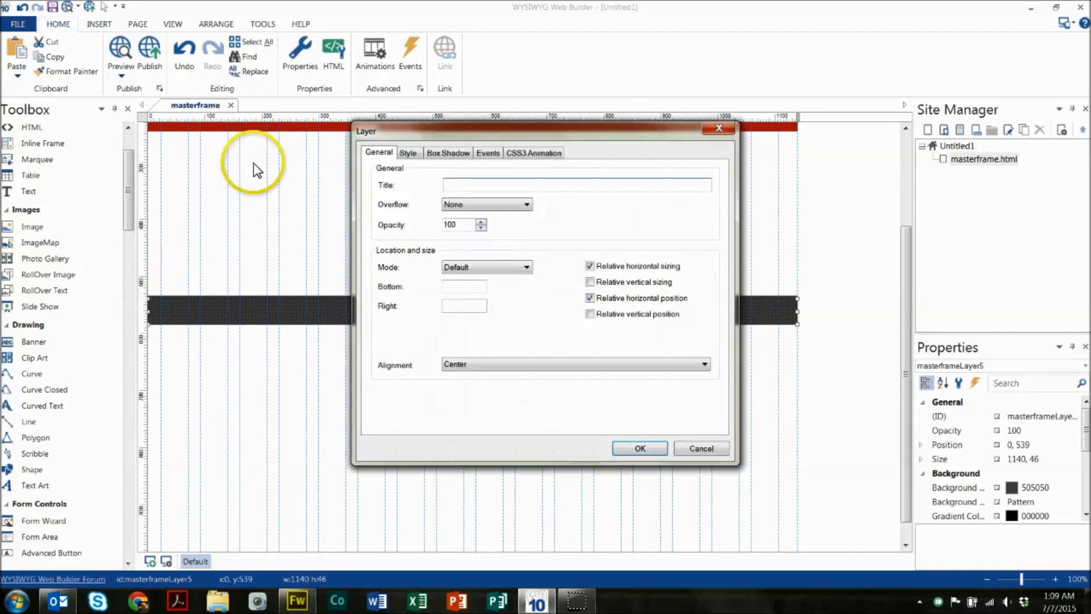
left_click(408, 152)
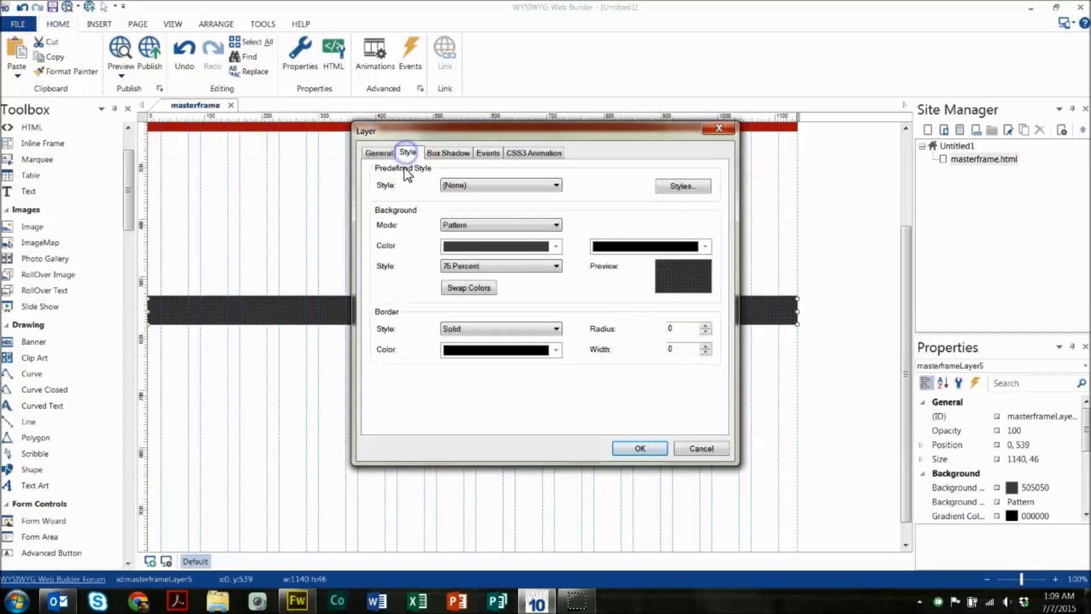
left_click(549, 246)
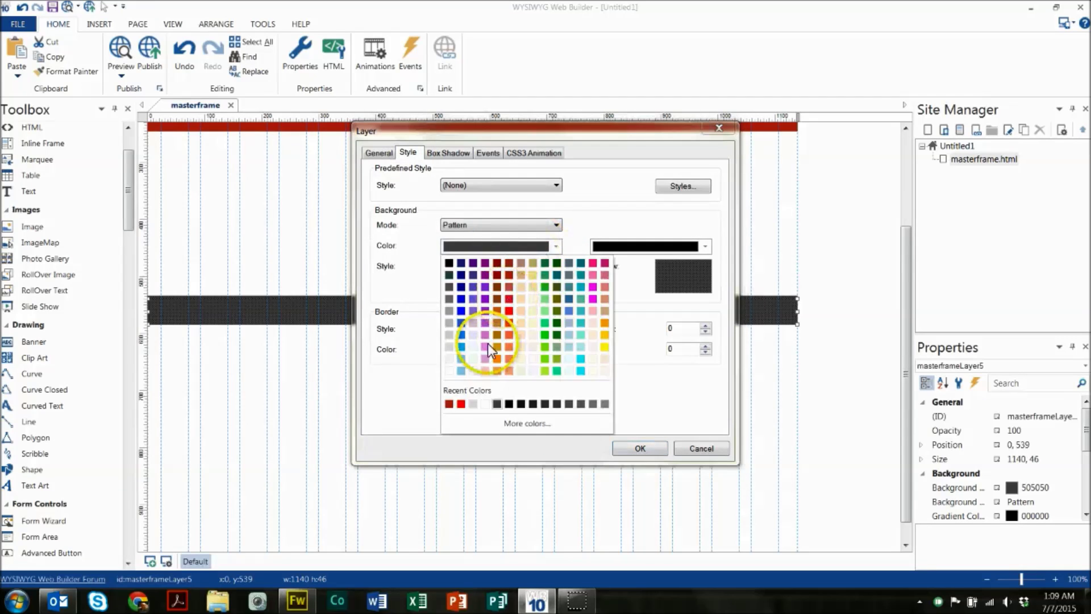
left_click(509, 404)
left_click(634, 245)
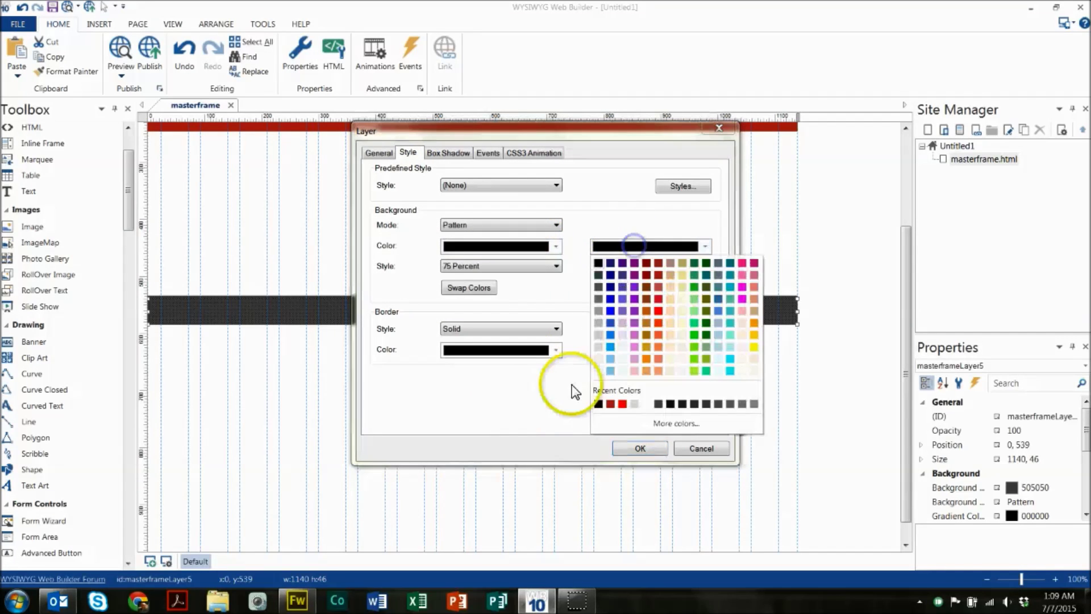
left_click(683, 404)
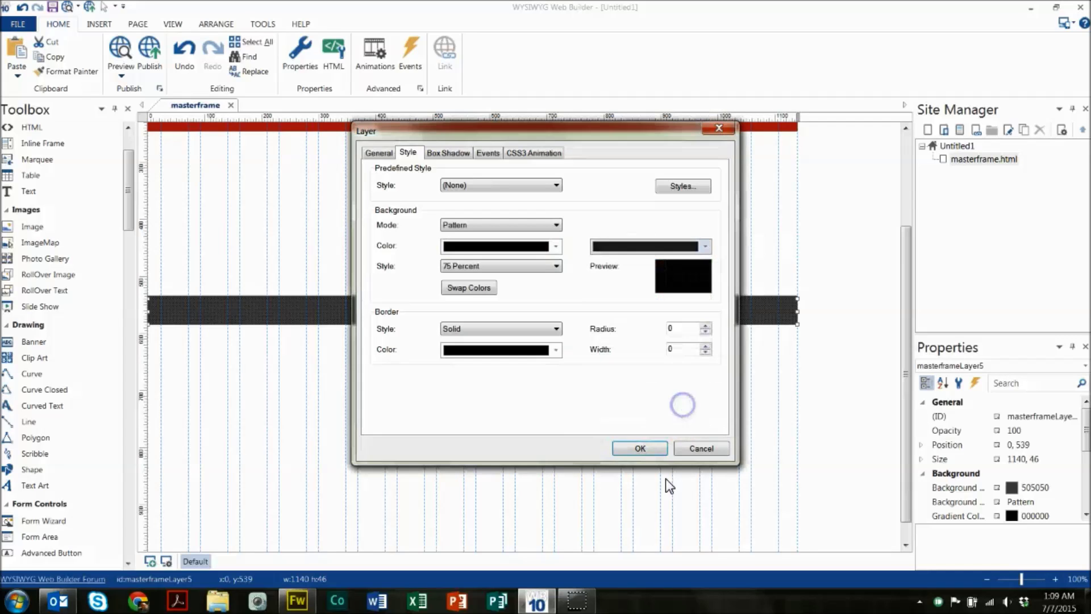
left_click(640, 449)
left_click(410, 413)
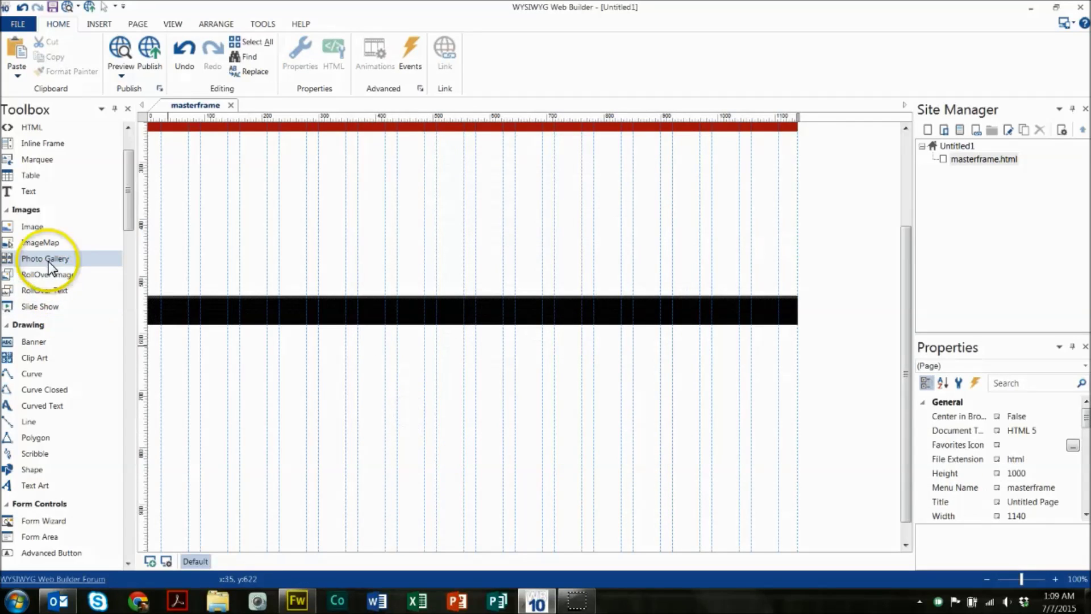
left_click_drag(131, 203, 129, 136)
- Insert a text object below the black bar reading 'Copyright © 2015'
left_click(28, 273)
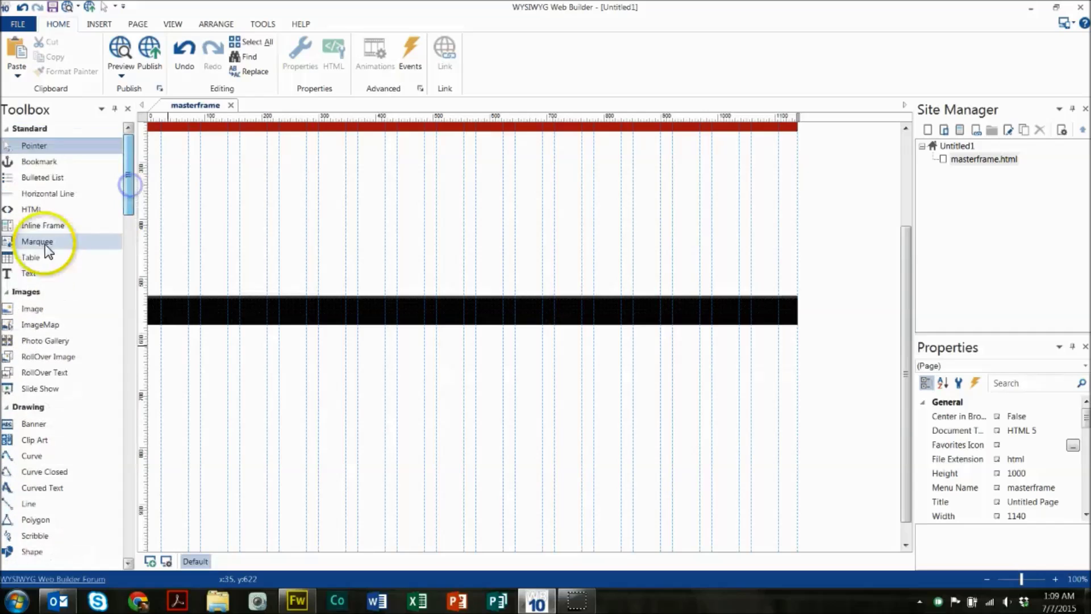
left_click(183, 372)
double_click(235, 376)
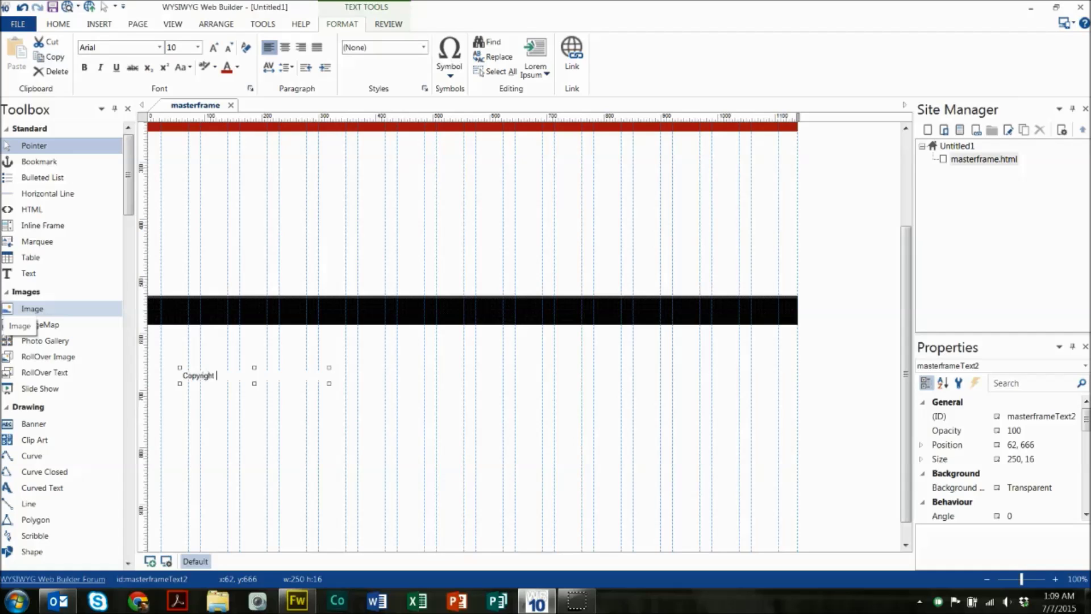
key("alt")
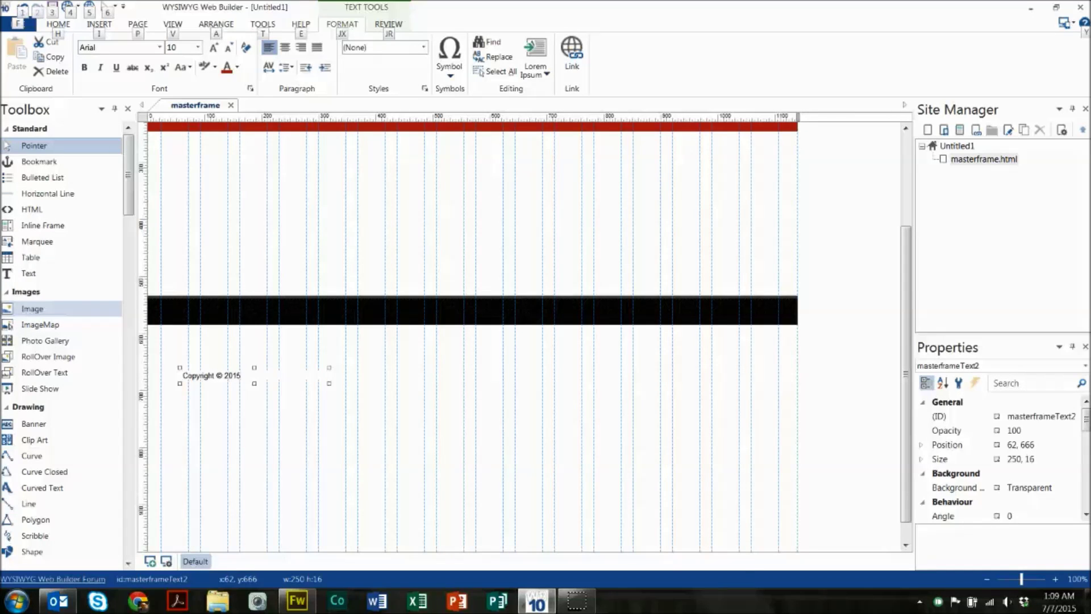
- Make the copyright text white and move it to the left of the black footer bar
double_click(248, 373)
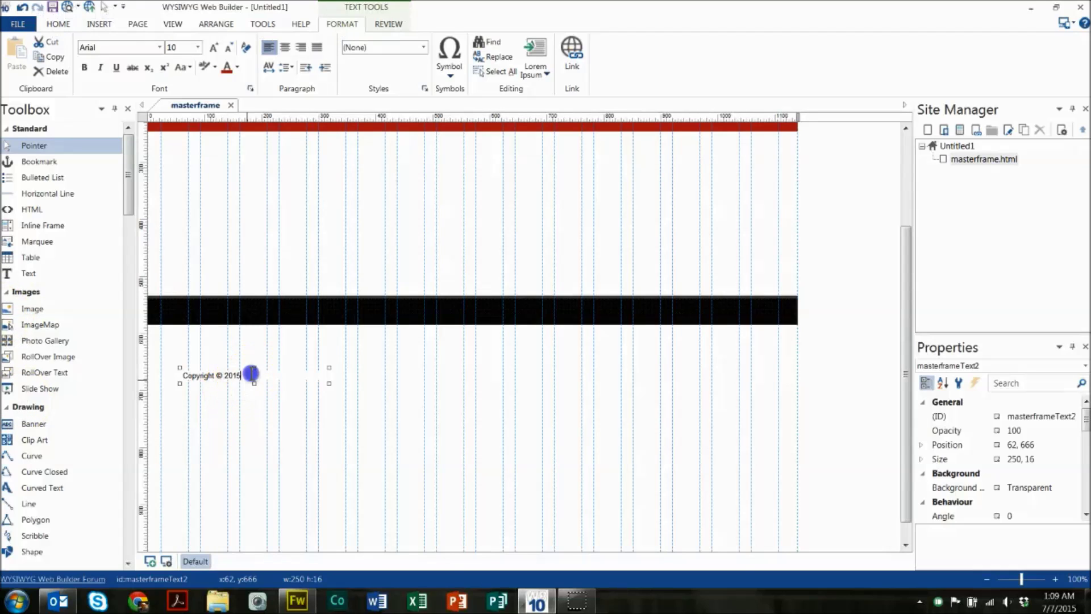
left_click(237, 66)
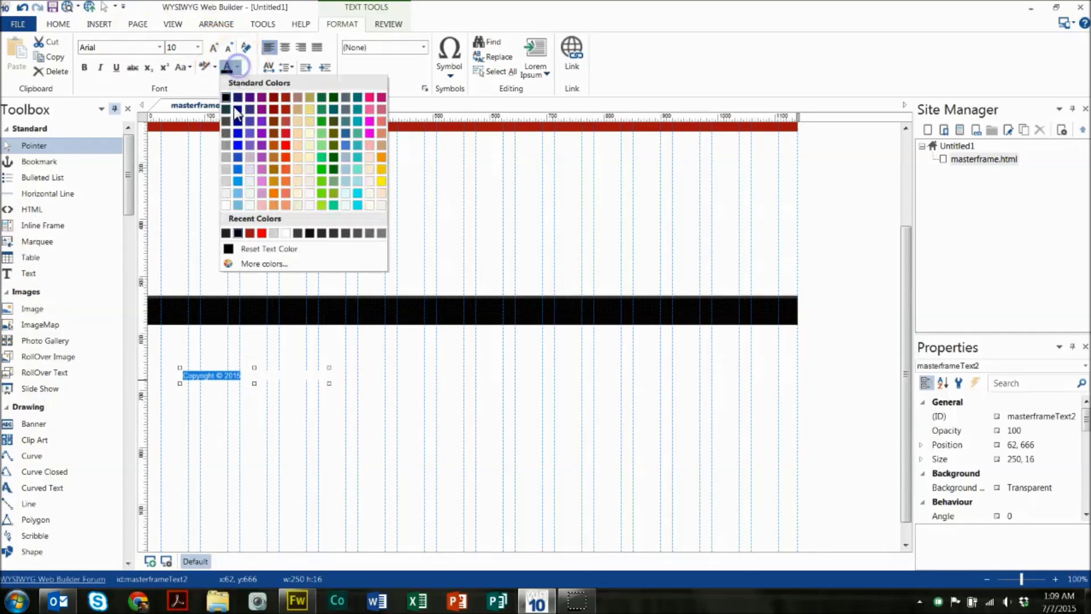
left_click(226, 204)
left_click(226, 431)
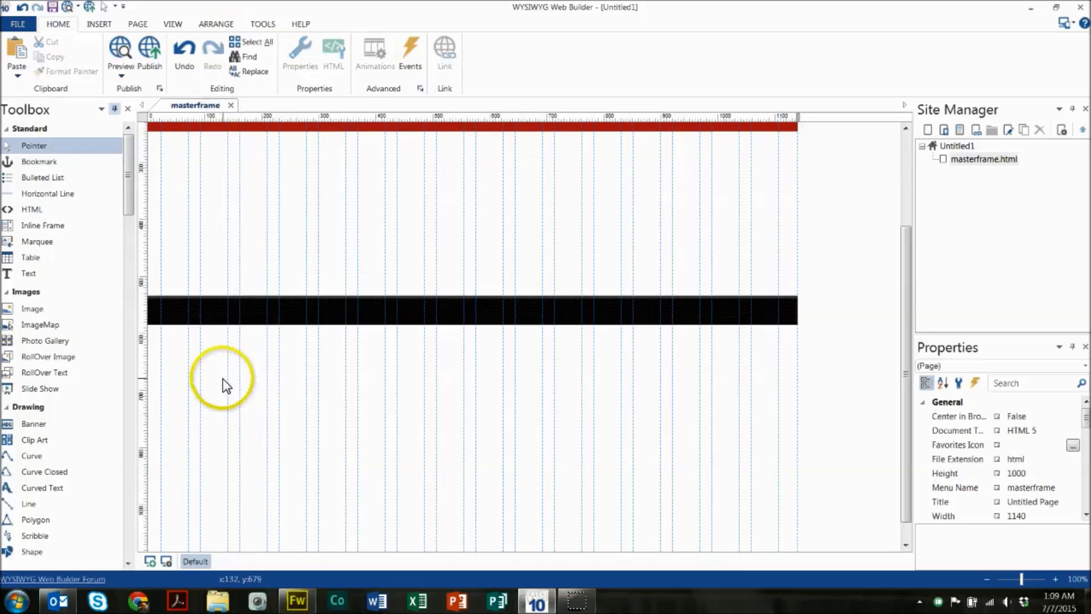
left_click(224, 376)
left_click_drag(223, 376, 200, 321)
left_click(286, 397)
scroll(289, 394, "up", 2)
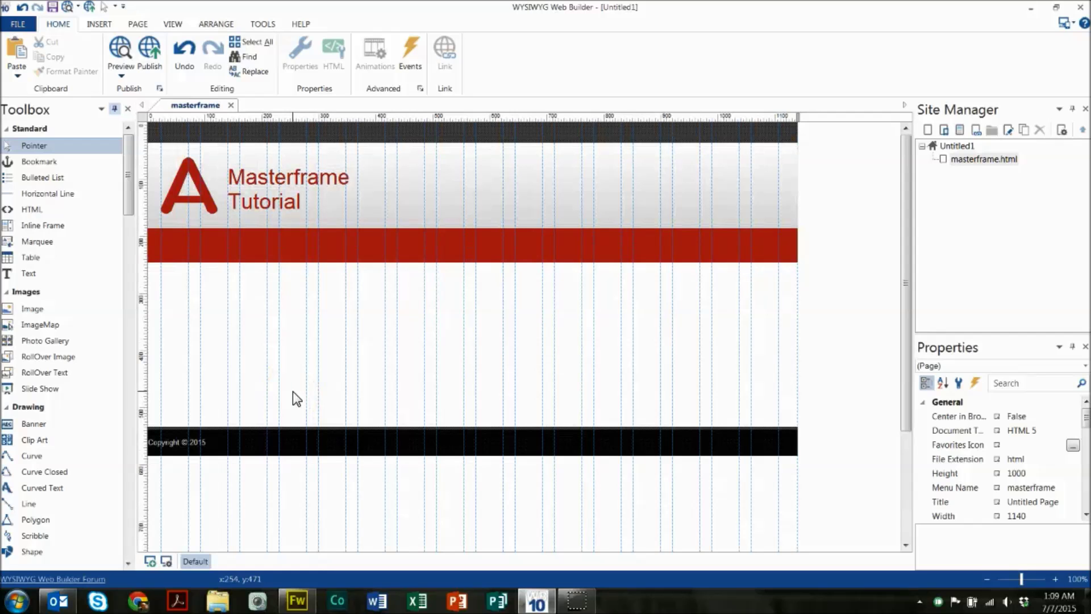
- Place a Content Place Holder below the red band at the left edge, widened to 1140 px
left_click_drag(130, 174, 121, 254)
left_click(227, 282)
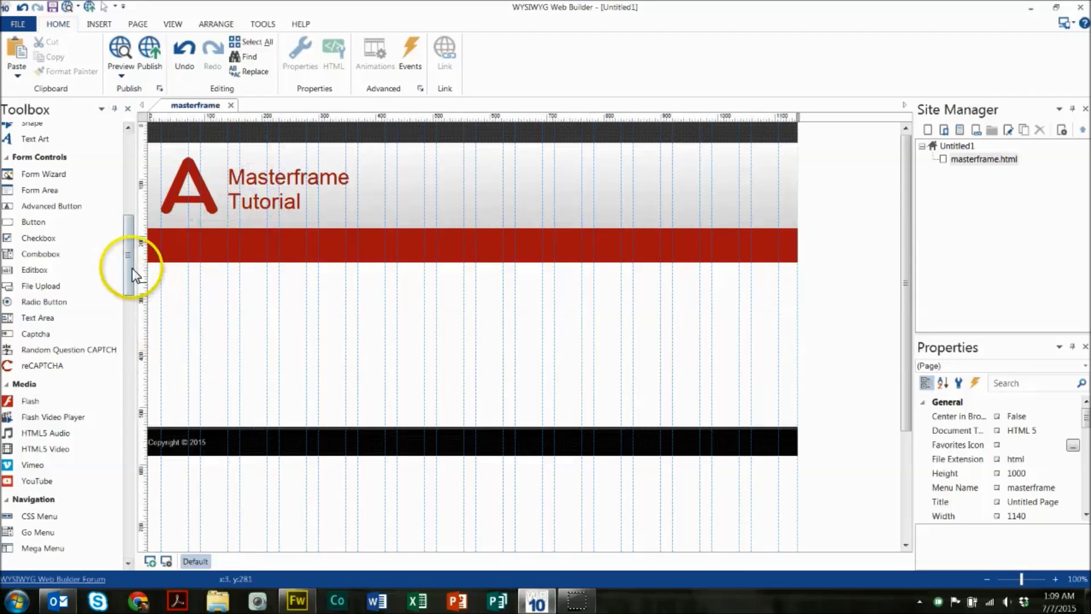
left_click_drag(131, 268, 118, 345)
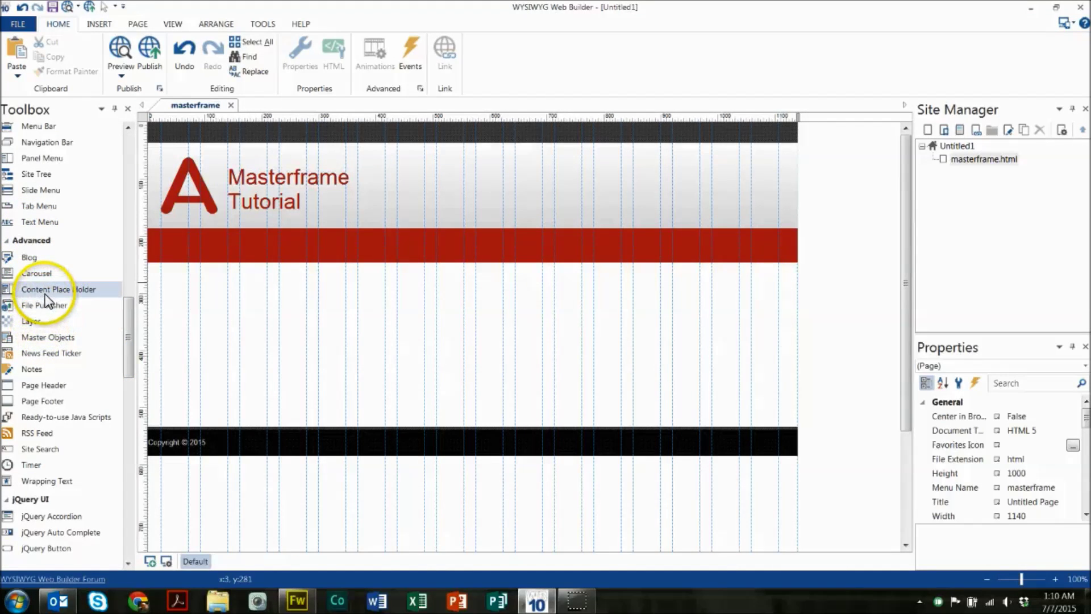
left_click_drag(46, 294, 169, 304)
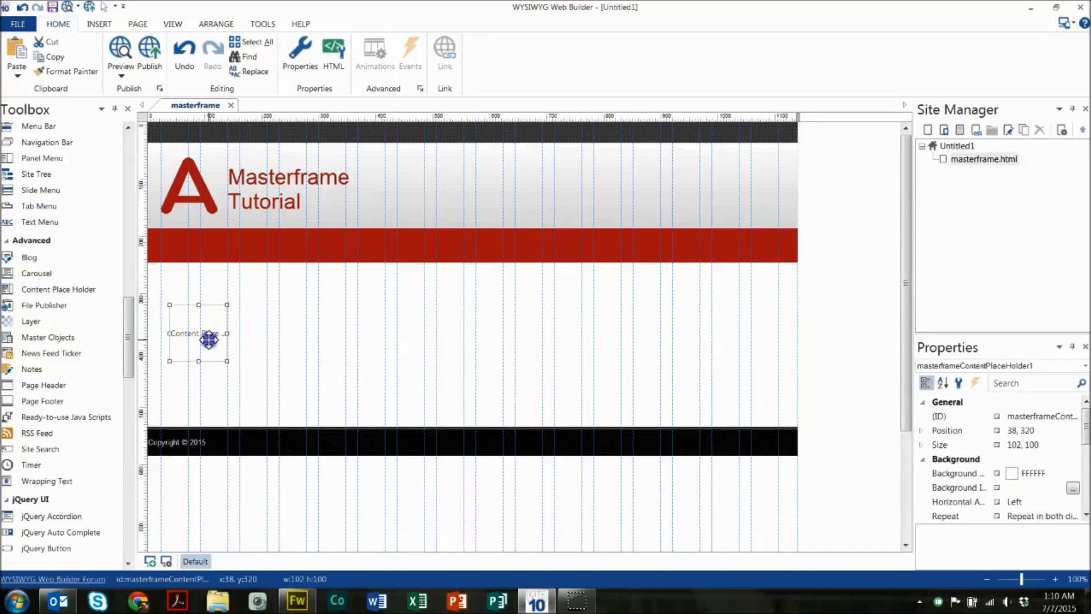
left_click_drag(209, 340, 793, 361)
left_click(844, 341)
left_click(652, 305)
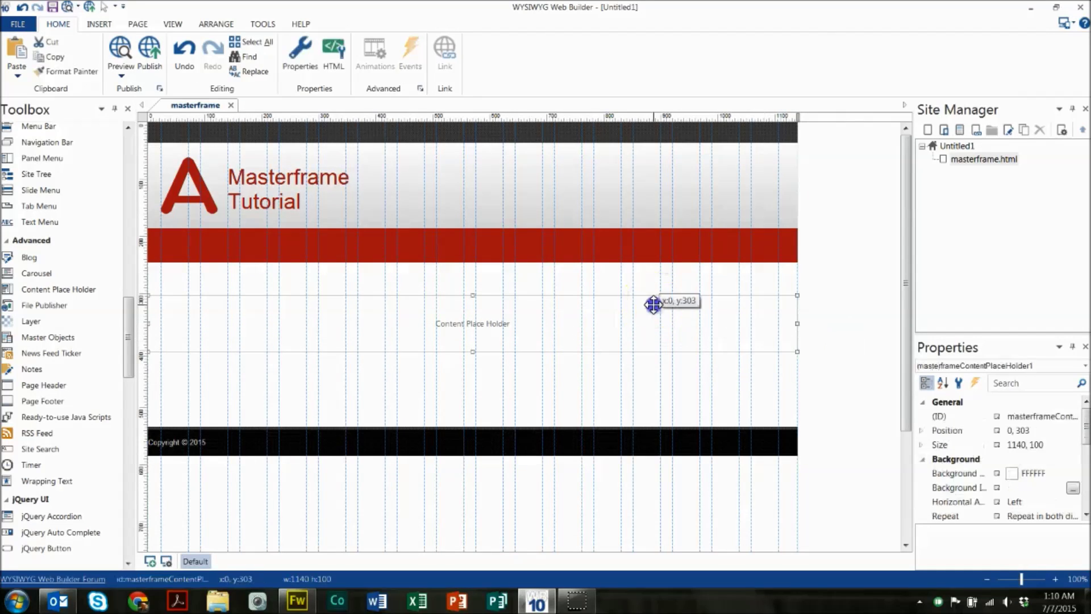
left_click(713, 529)
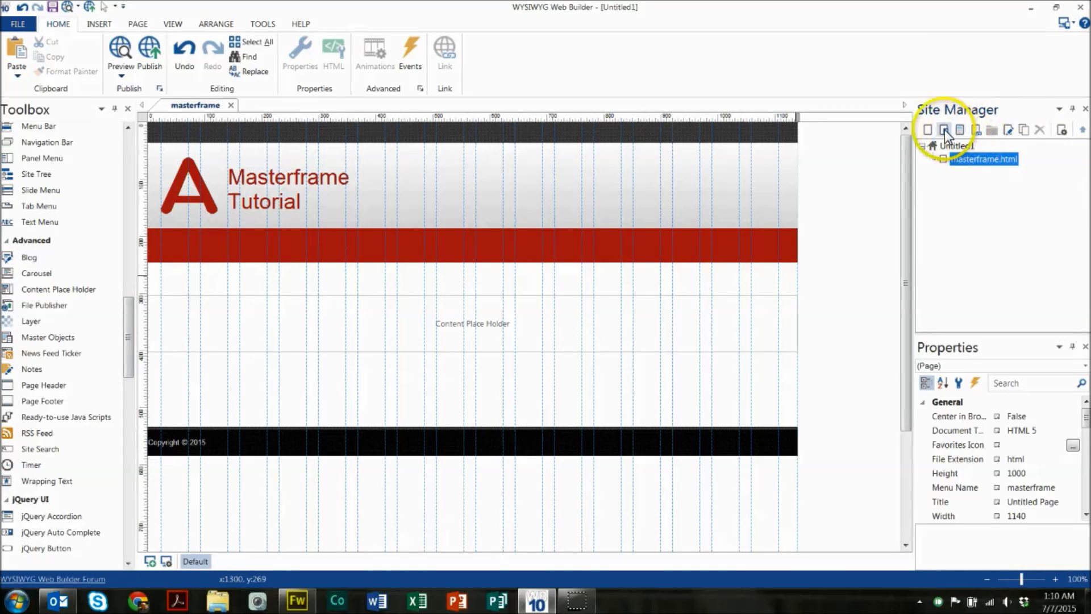
- Duplicate the masterframe page and delete all objects from the copy
left_click(1025, 128)
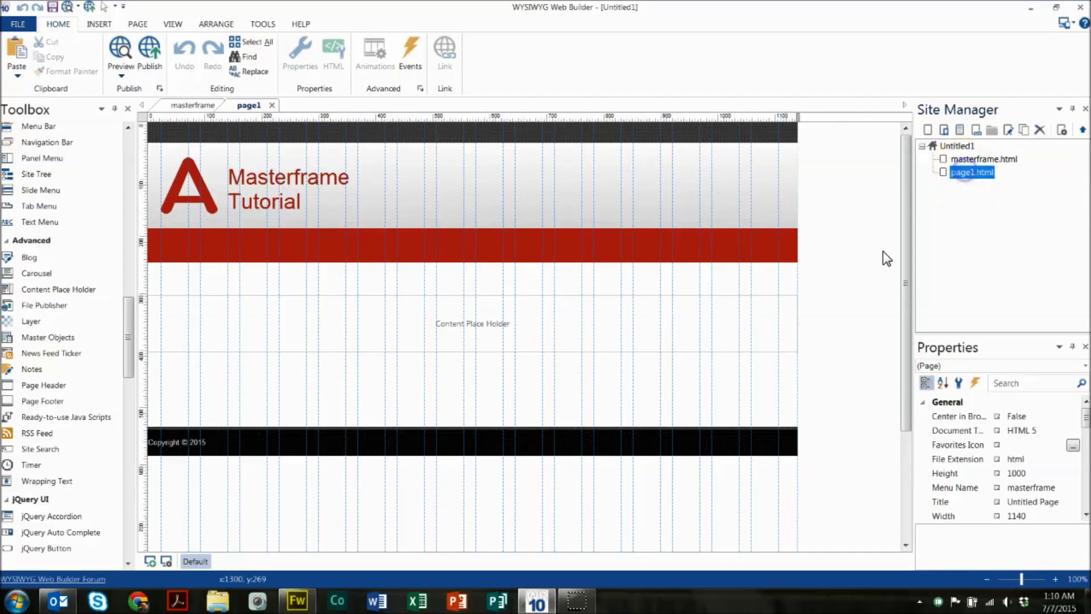
left_click_drag(828, 474, 159, 114)
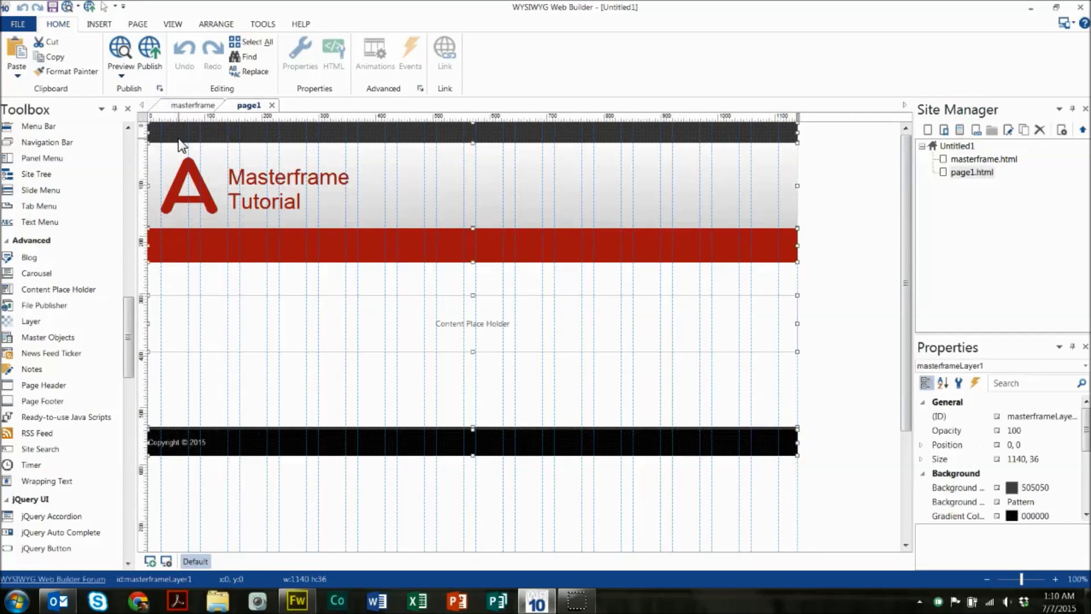
key("Delete")
- Rename the new page to index and bring up its Page Properties
right_click(958, 172)
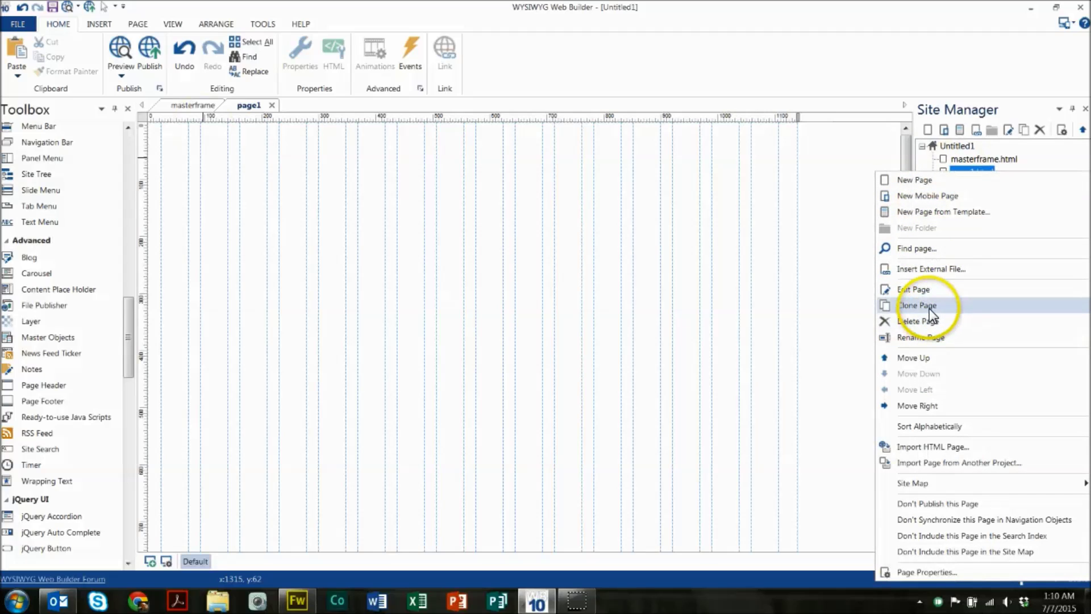
left_click(925, 339)
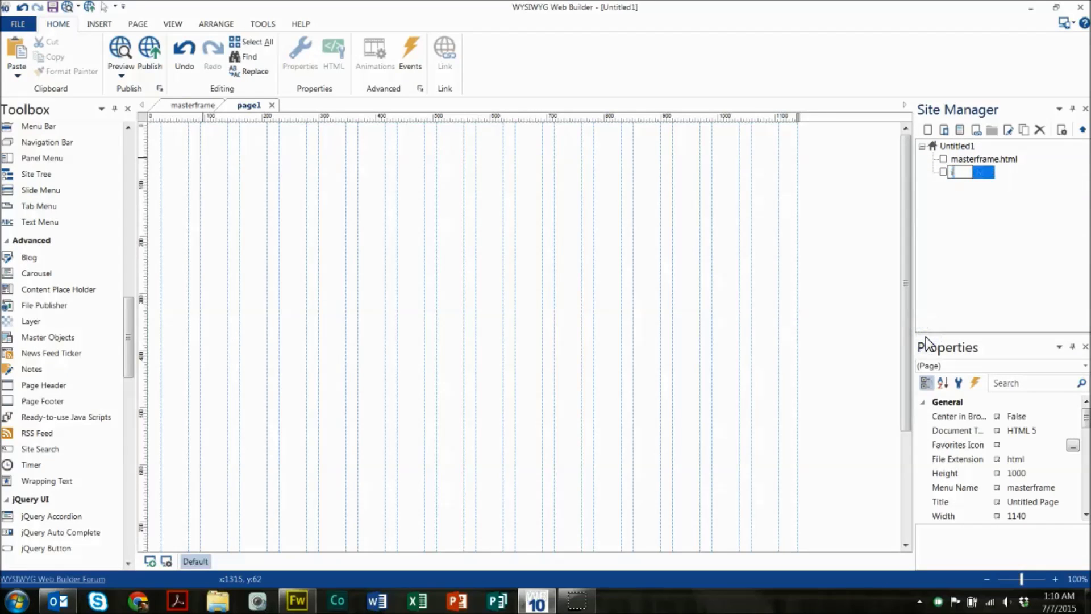
left_click(793, 348)
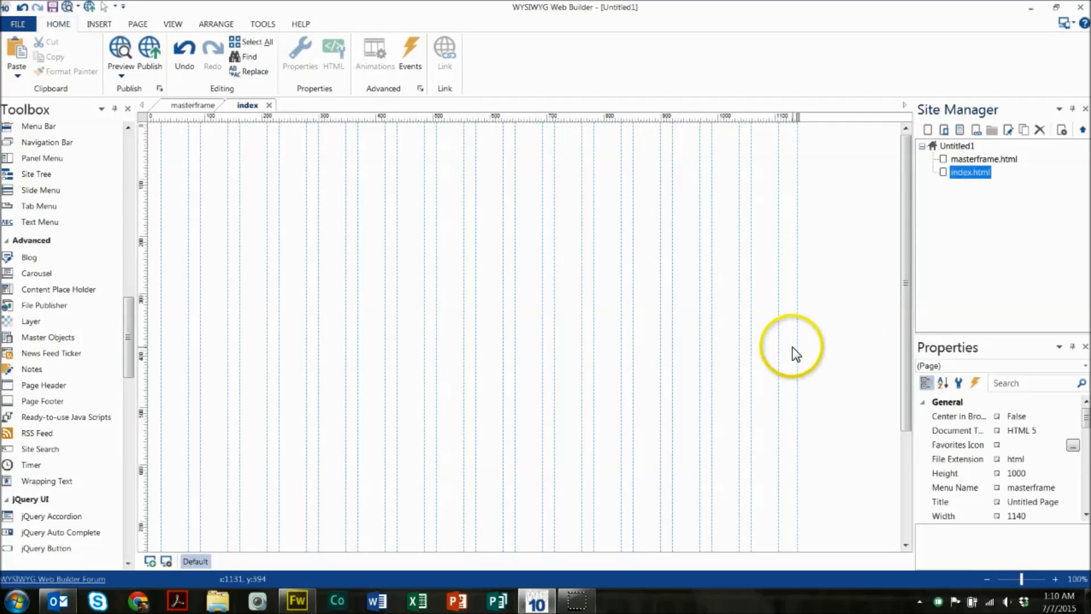
right_click(495, 193)
left_click(534, 397)
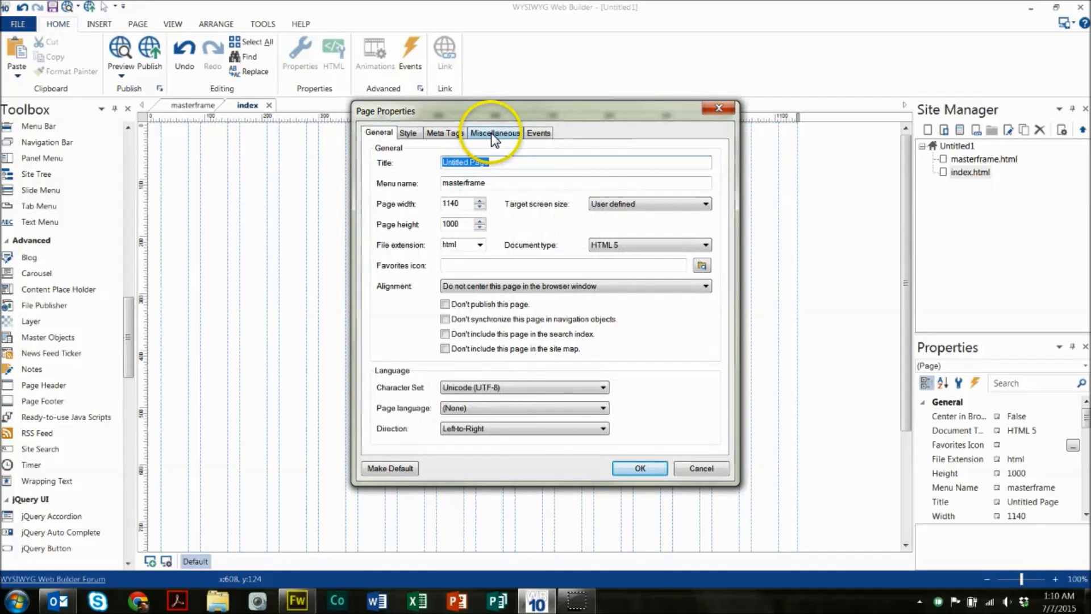
- On the Miscellaneous tab, choose masterframe as the index page's master frame and confirm
left_click(491, 132)
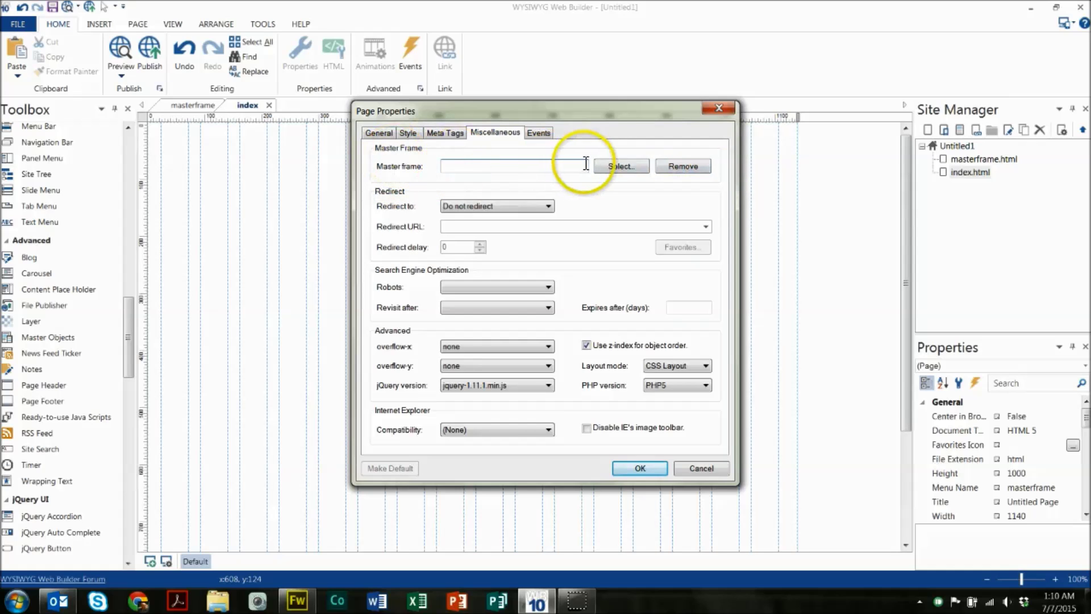
left_click(622, 166)
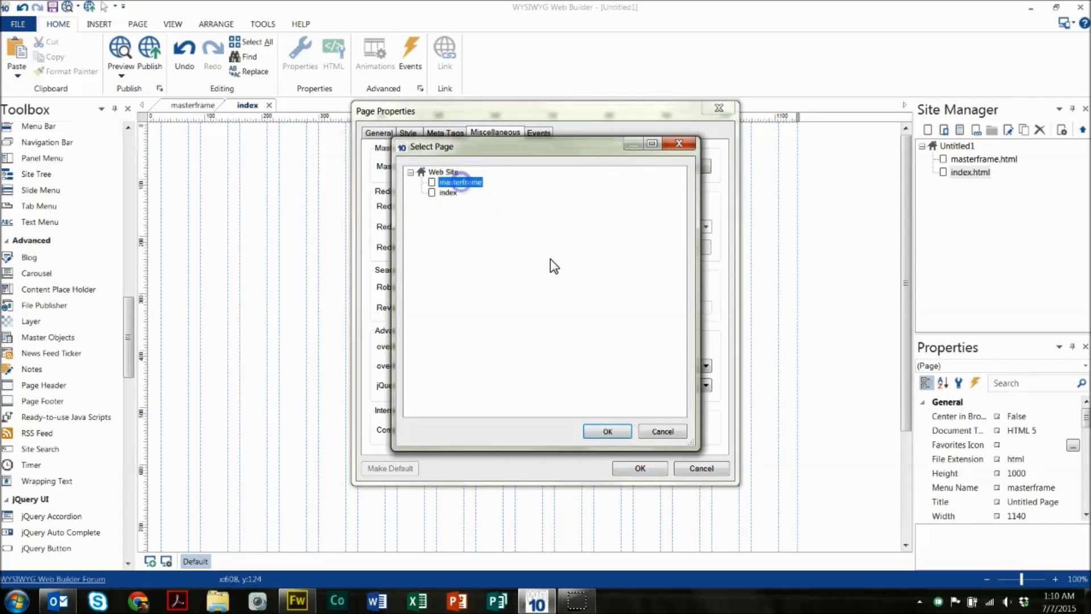
left_click(606, 431)
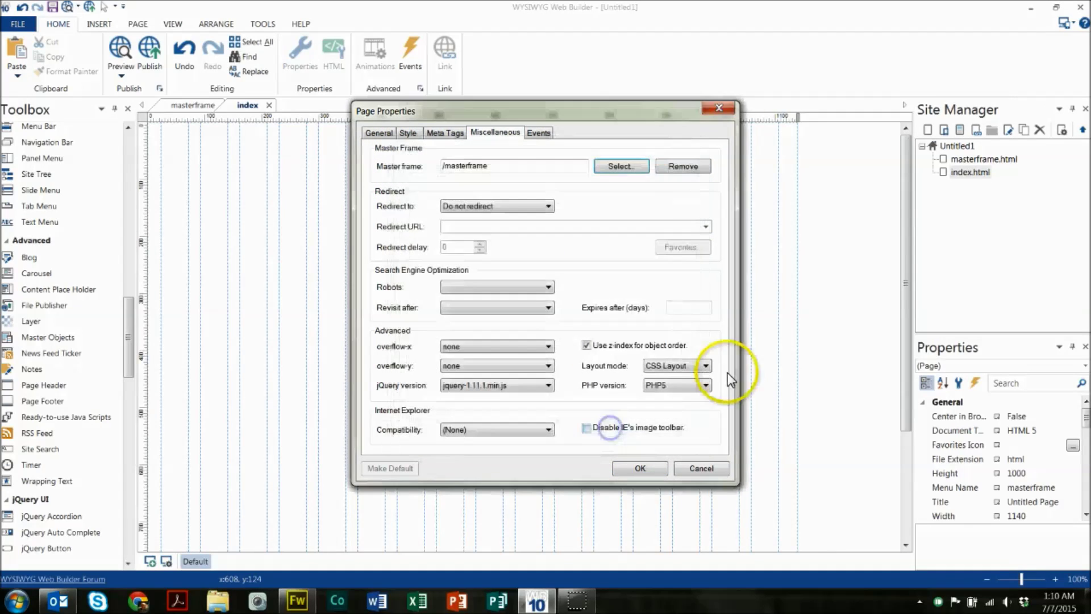
left_click(657, 473)
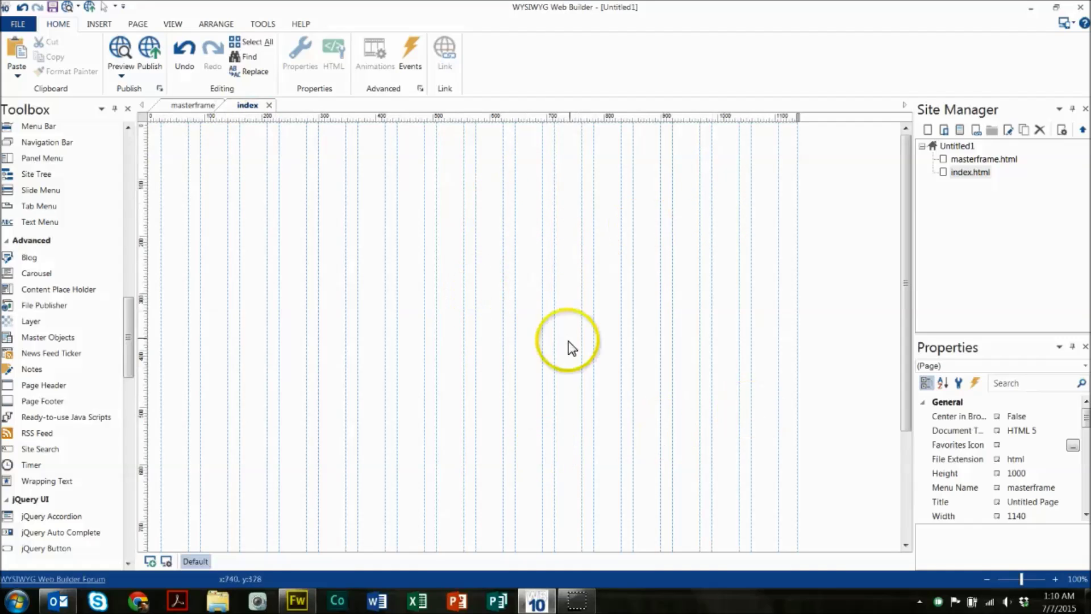
- Draw a 1140 px wide shape across the index page top, about 331 px tall
left_click(195, 105)
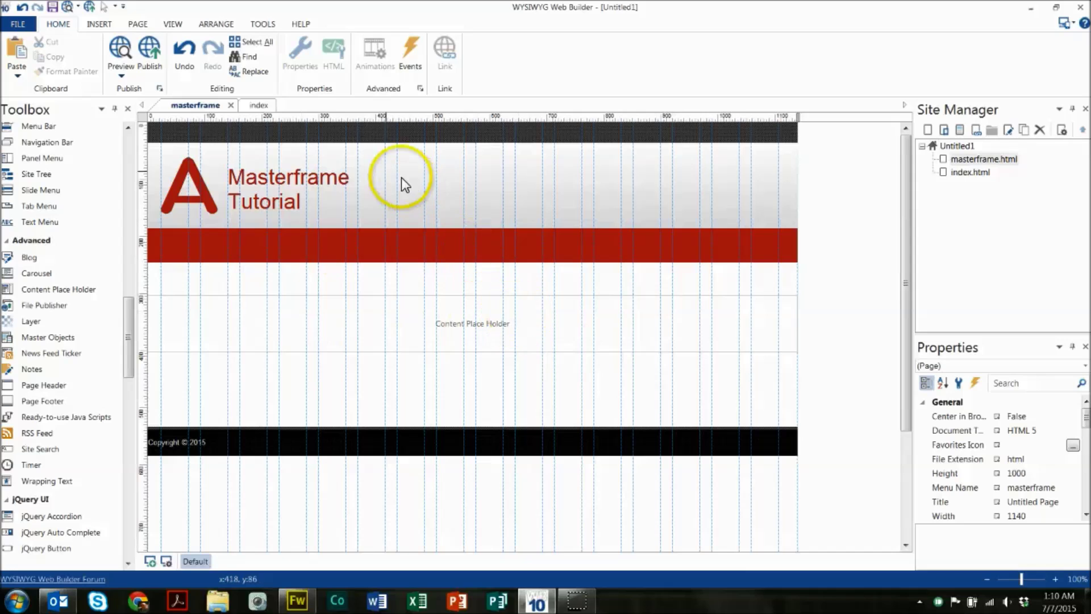
left_click(259, 105)
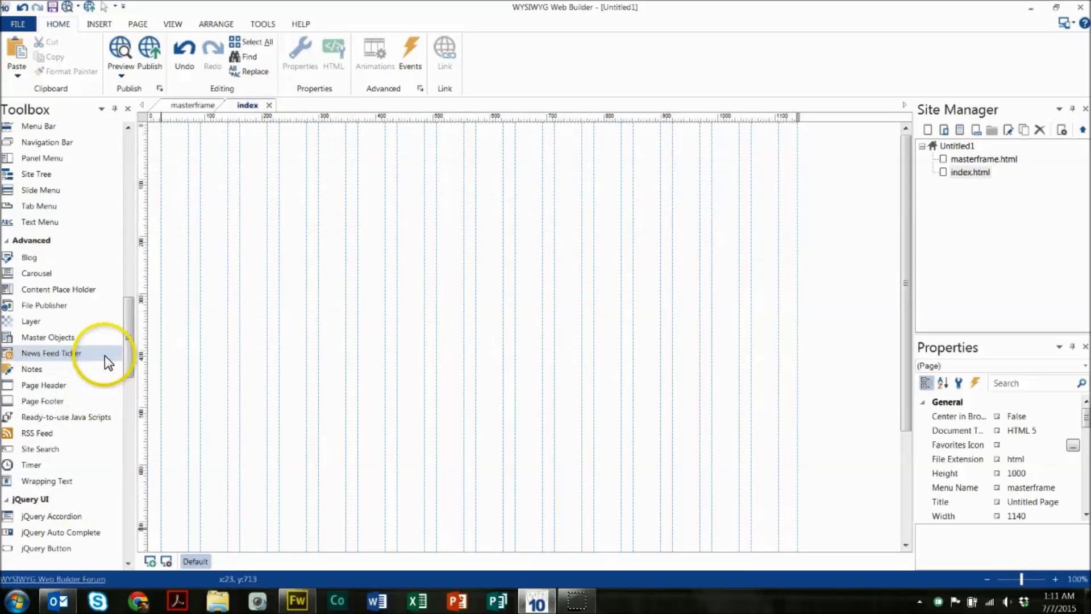
mouse_move(129, 343)
left_mouse_down()
mouse_move(136, 435)
mouse_move(140, 233)
left_mouse_up()
left_click(34, 305)
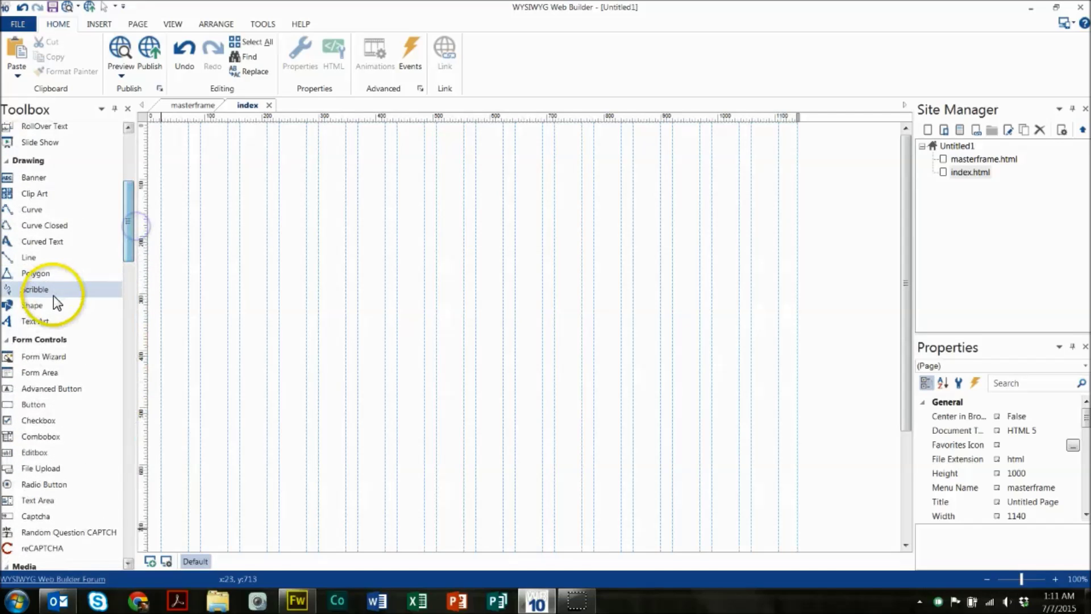
left_click(297, 298)
left_click_drag(297, 297, 797, 183)
left_click(473, 174)
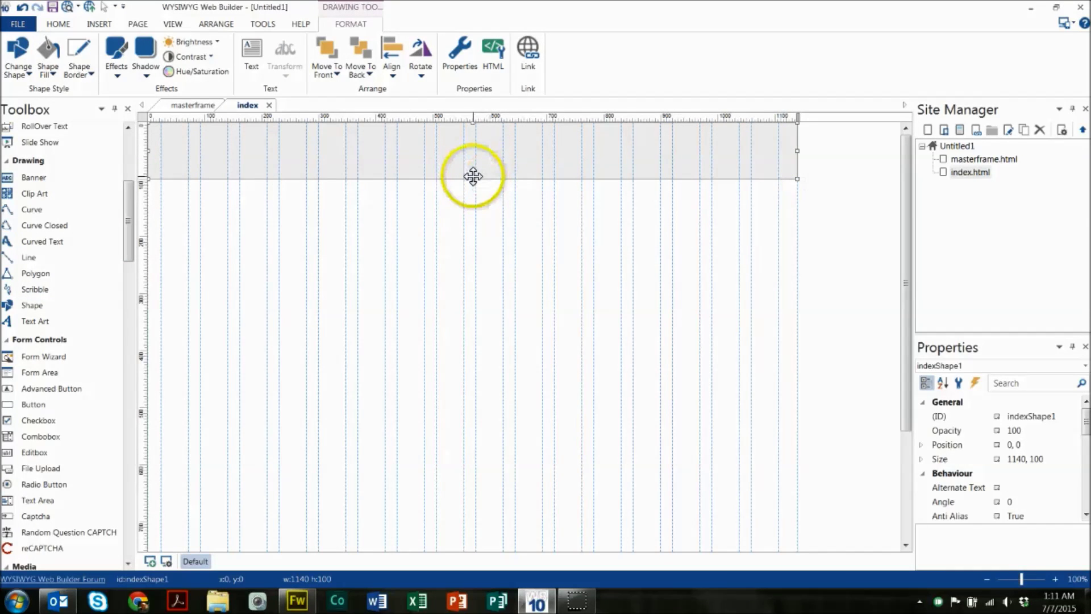
left_click_drag(474, 176, 483, 310)
- Add a second, small 100 by 100 shape below the header block
left_click(478, 355)
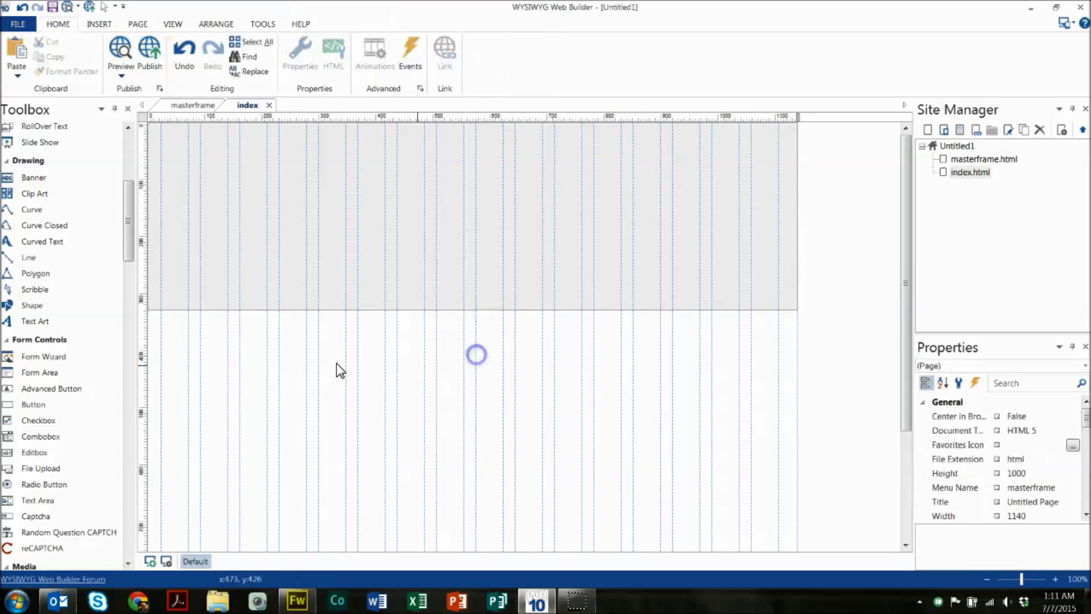
left_click(68, 308)
left_click(216, 367)
- Make the square's Button text white in its Text settings
double_click(249, 391)
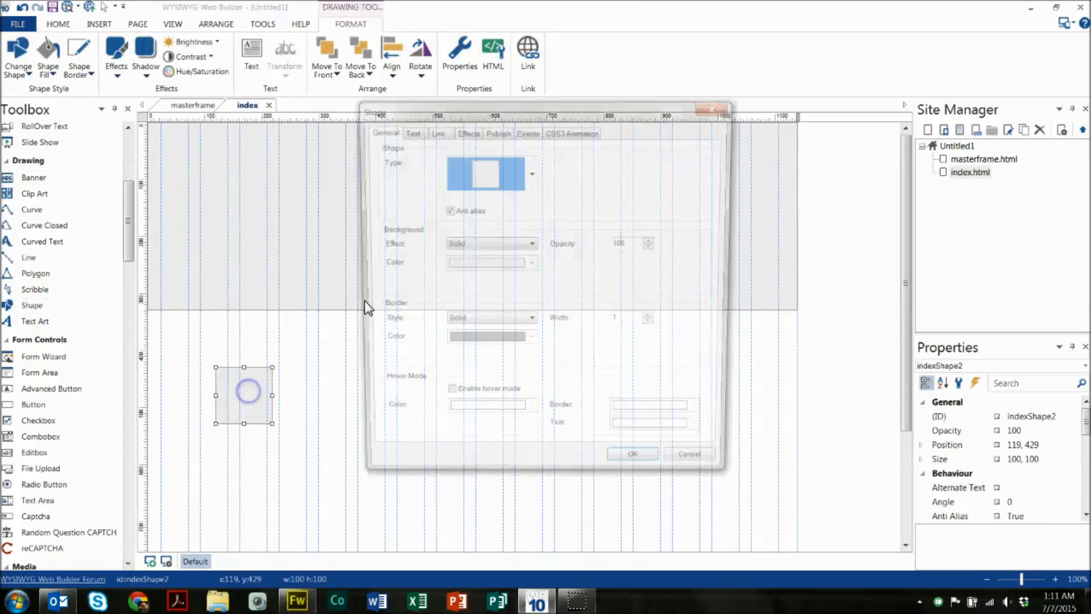
left_click(435, 130)
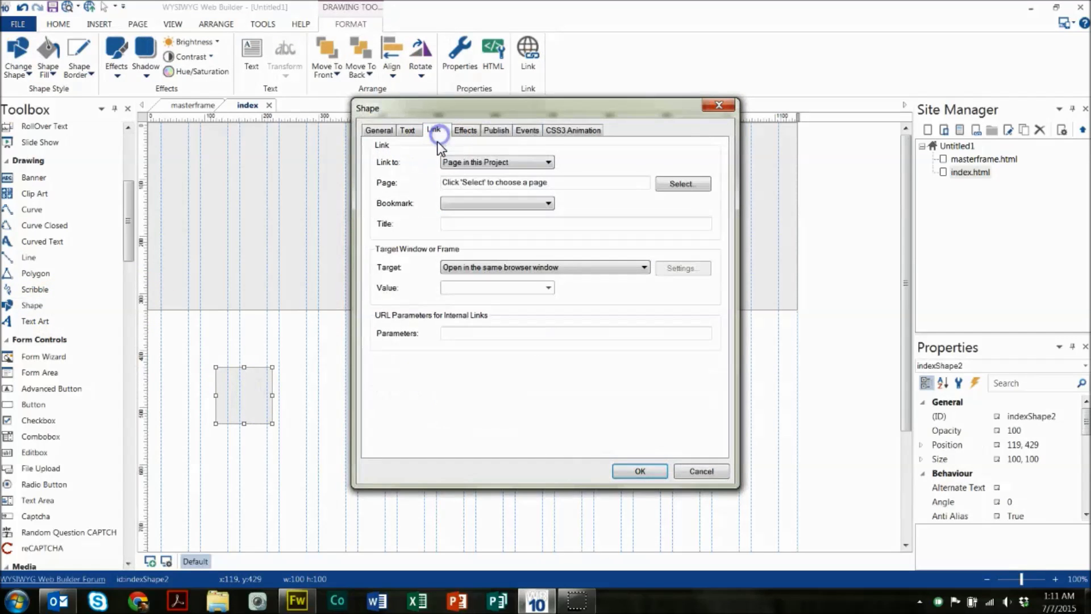
left_click(407, 130)
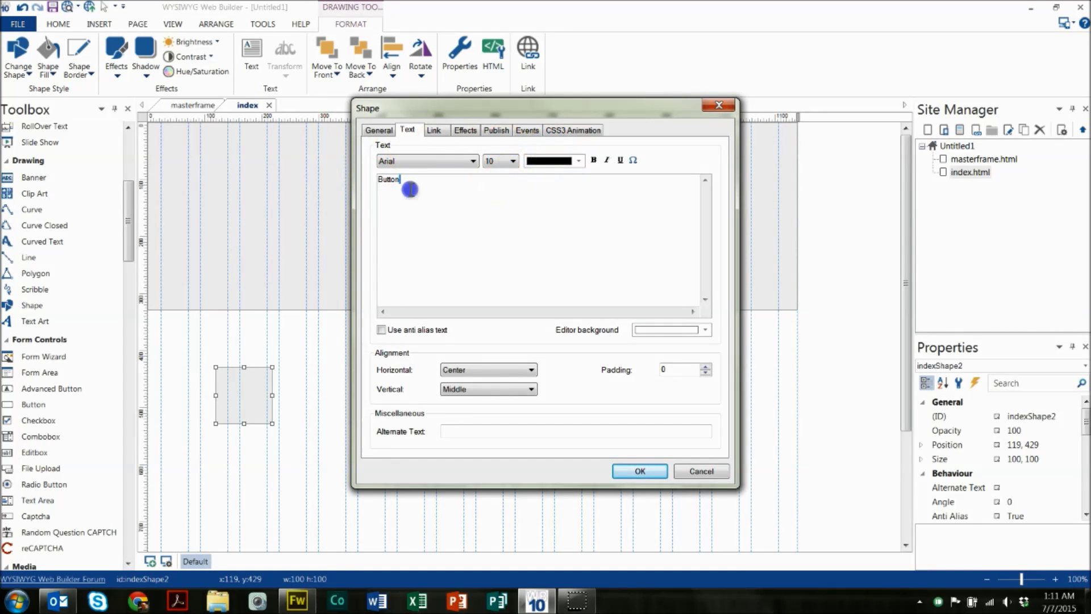
left_click_drag(409, 186, 364, 180)
left_click(549, 161)
left_click(533, 284)
left_click(697, 328)
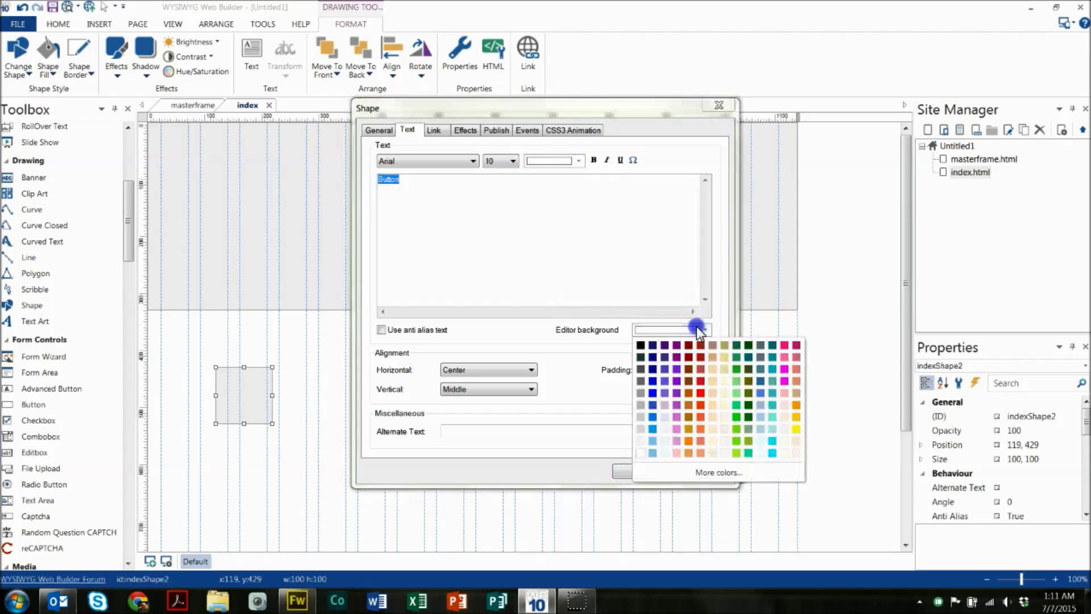
left_click(689, 345)
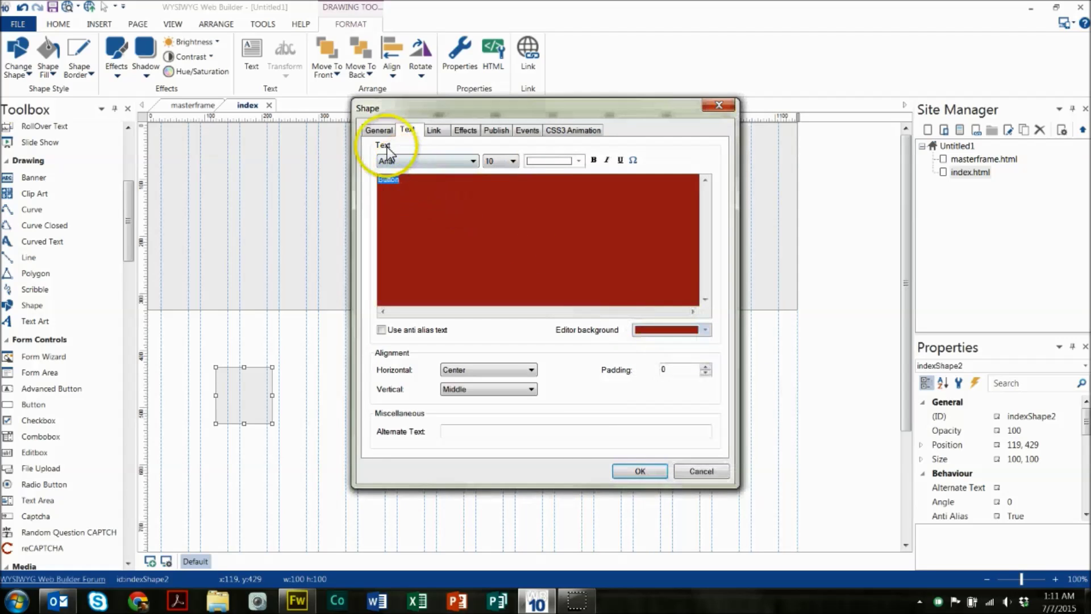
- Fill the square dark red and set its border width to 0
left_click(379, 130)
left_click(486, 264)
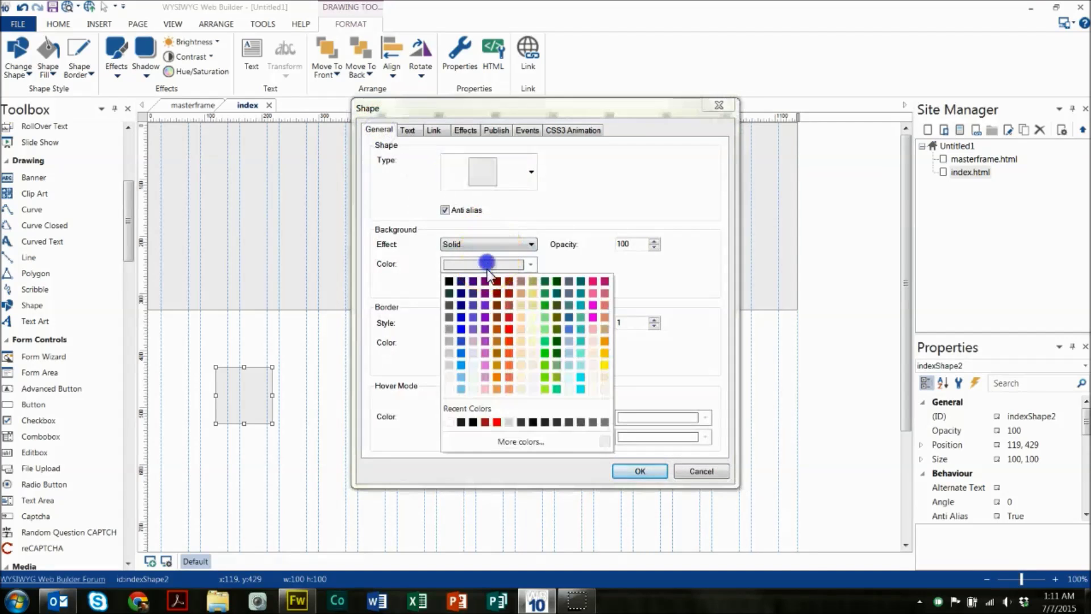
left_click(485, 422)
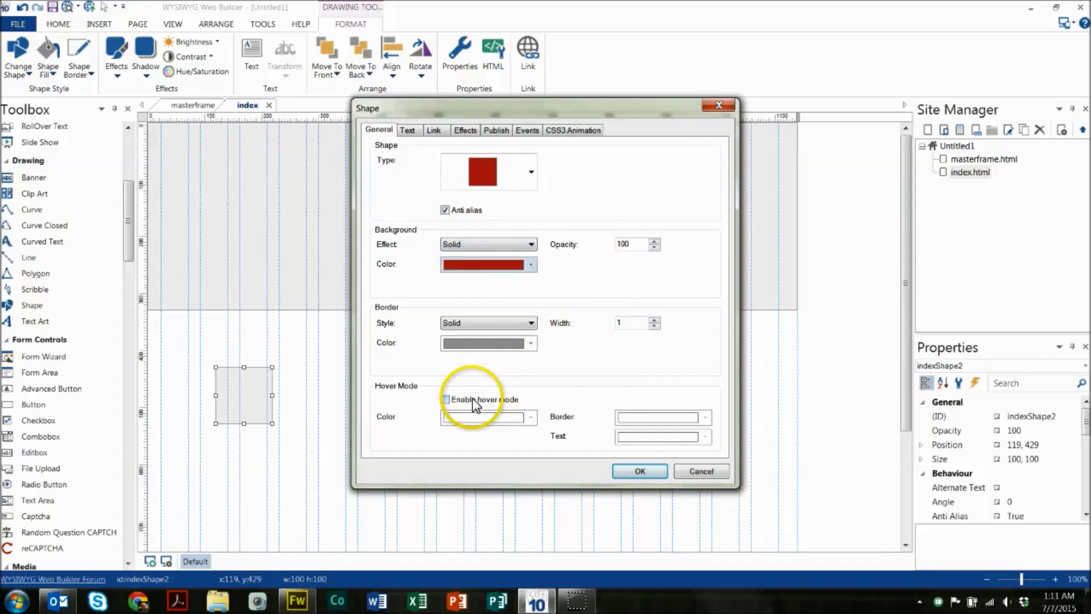
left_click(655, 326)
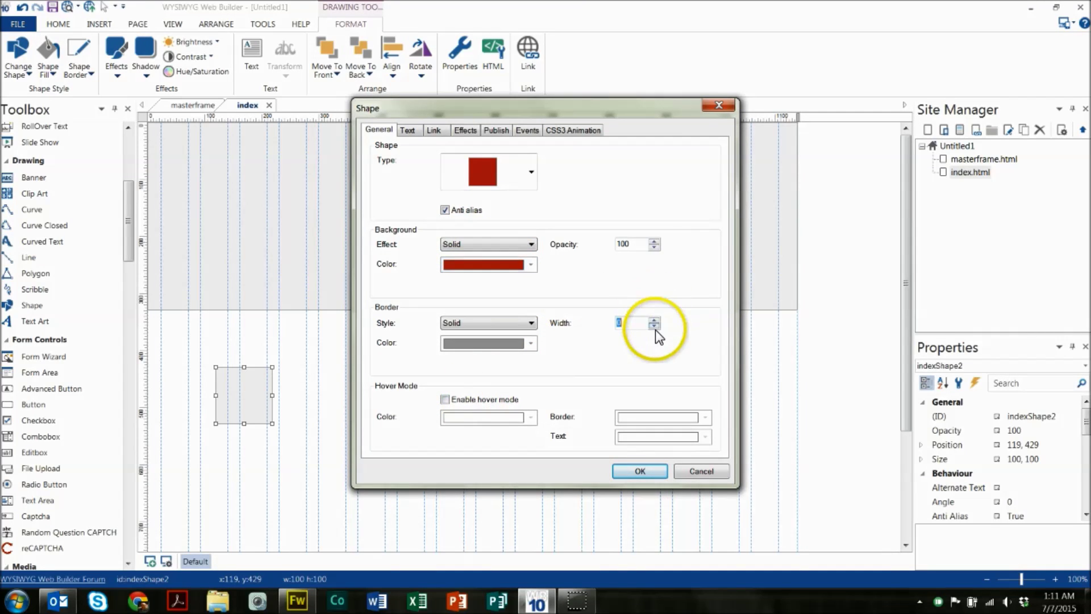
left_click(642, 472)
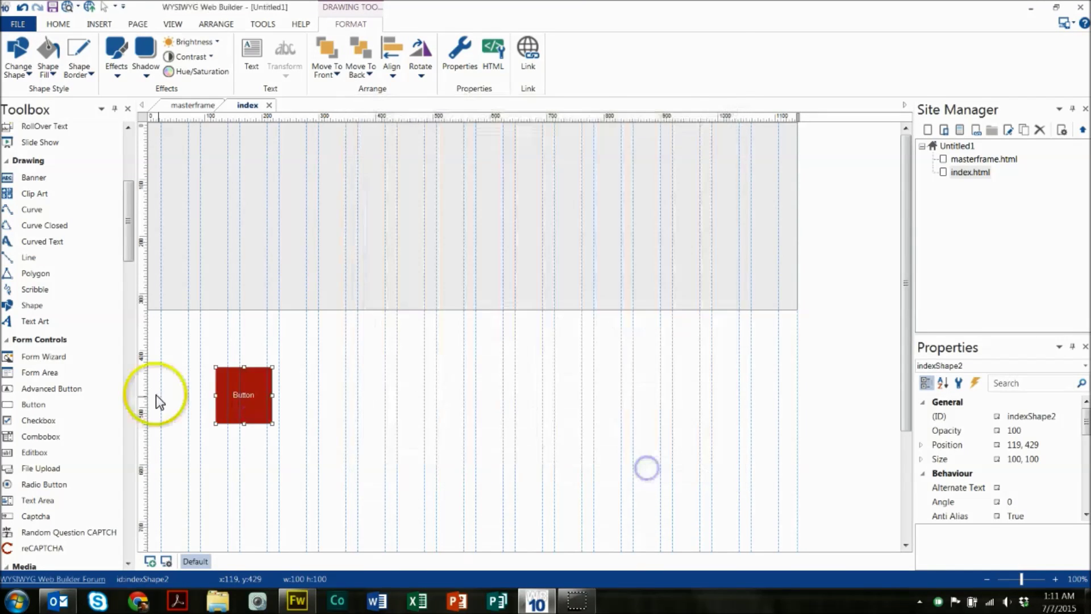
- Resize the red button to 150 by 52 and move it up into the header
left_click_drag(271, 394, 301, 394)
left_click_drag(258, 424, 244, 286)
left_click(259, 383)
- Add a 299 by 237 box at the left below the header and paste copies of it
left_click(309, 421)
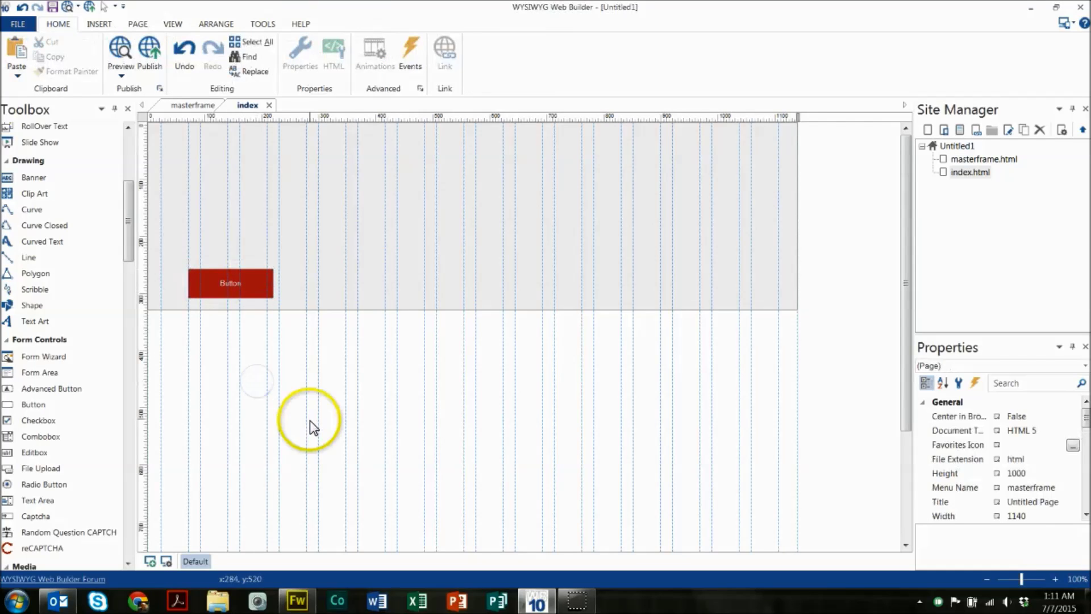
left_click(21, 308)
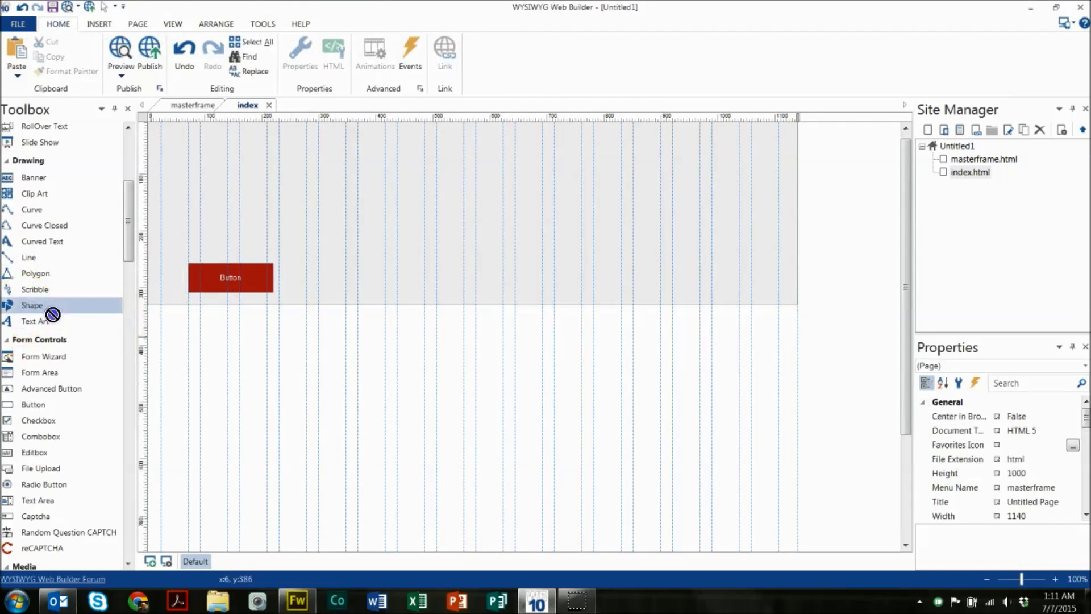
left_click_drag(52, 314, 320, 378)
left_click_drag(230, 394, 464, 395)
left_click(538, 493)
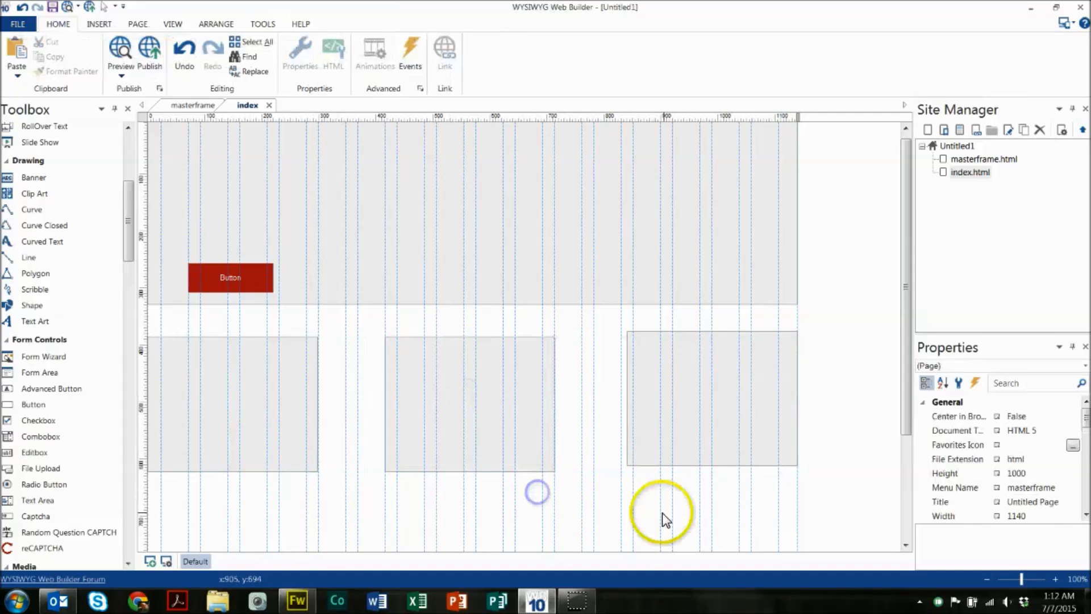
- Align the three boxes' tops and distribute them evenly across the page
left_click_drag(663, 513, 257, 388)
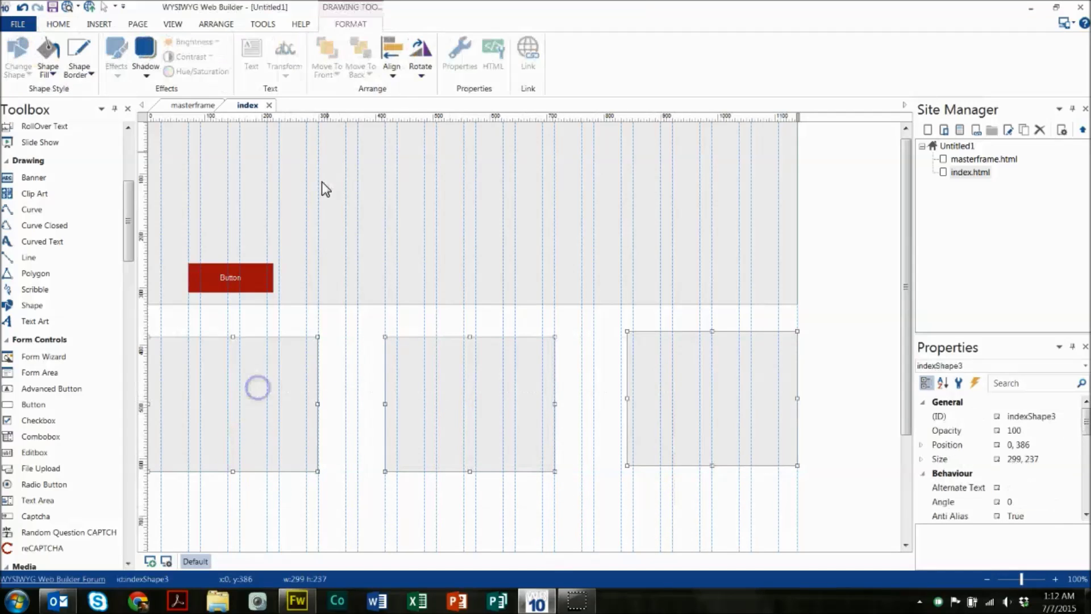
left_click(403, 75)
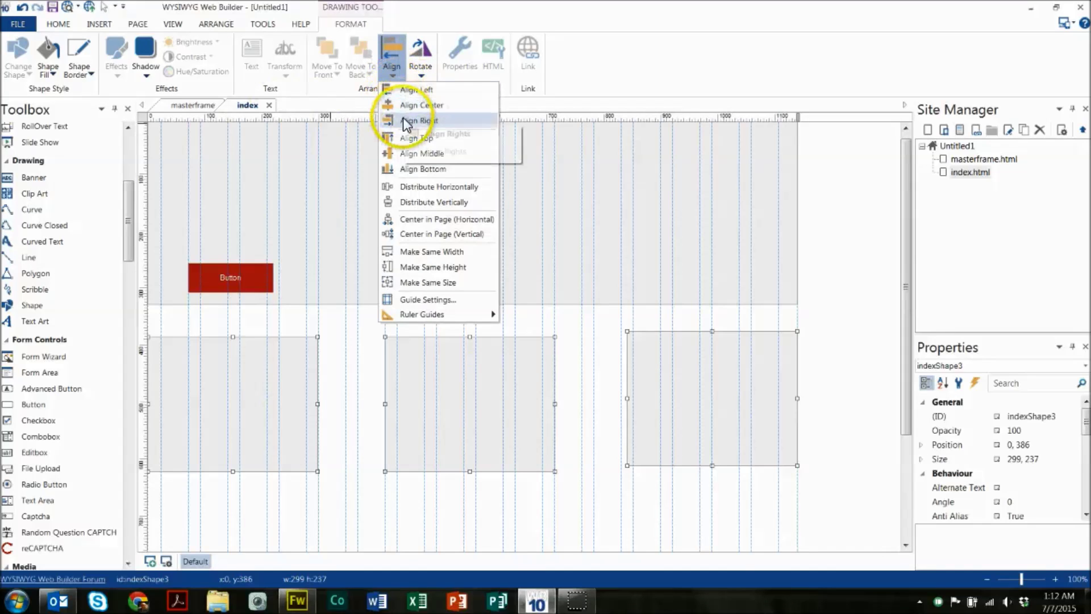
left_click(407, 138)
left_click(392, 67)
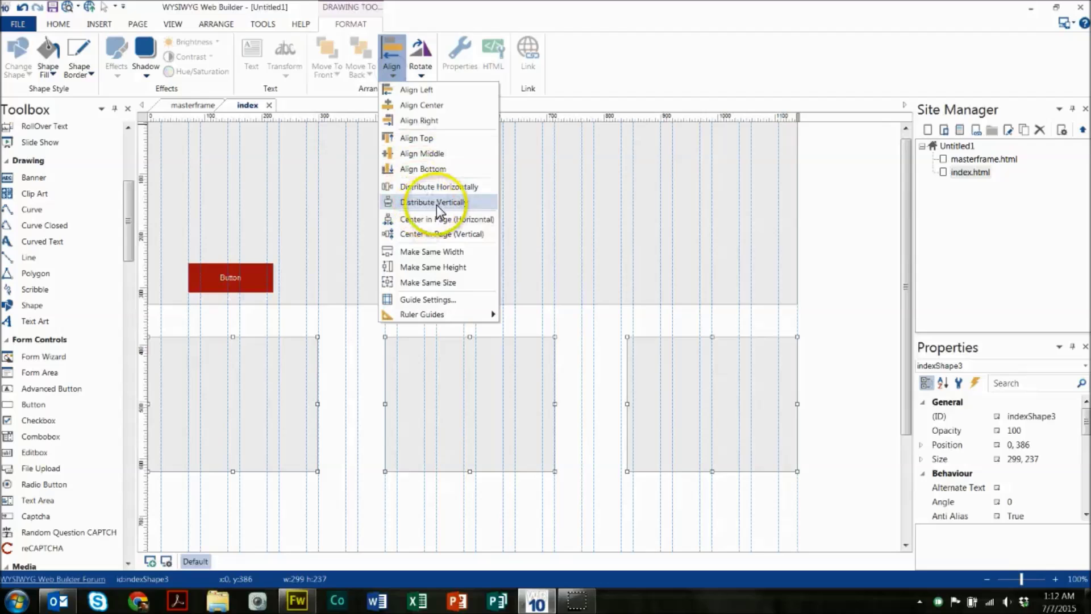
left_click(452, 189)
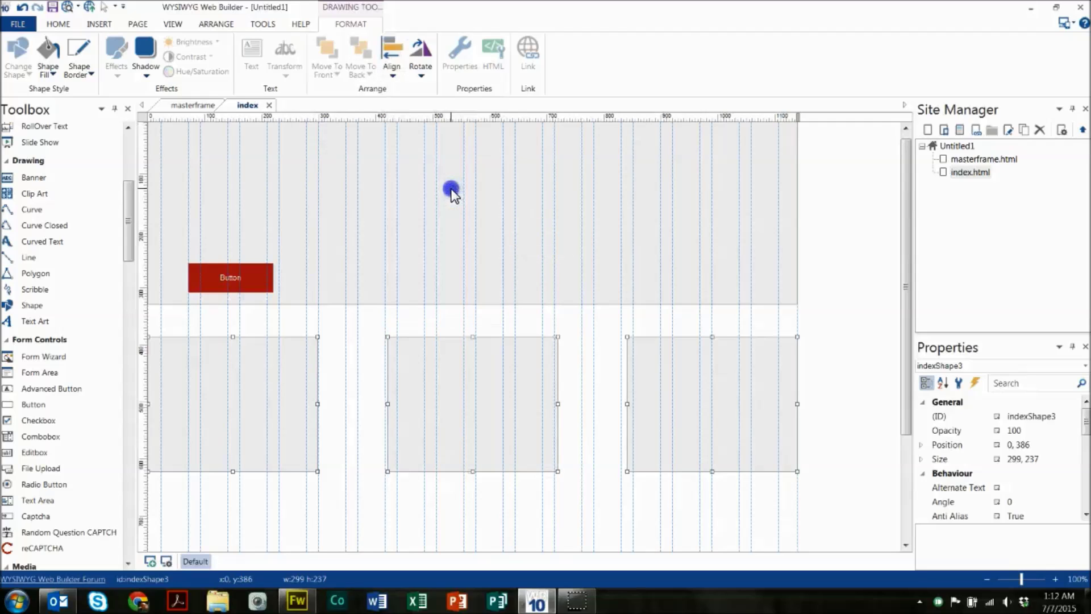
left_click(575, 482)
scroll(589, 490, "down", 1)
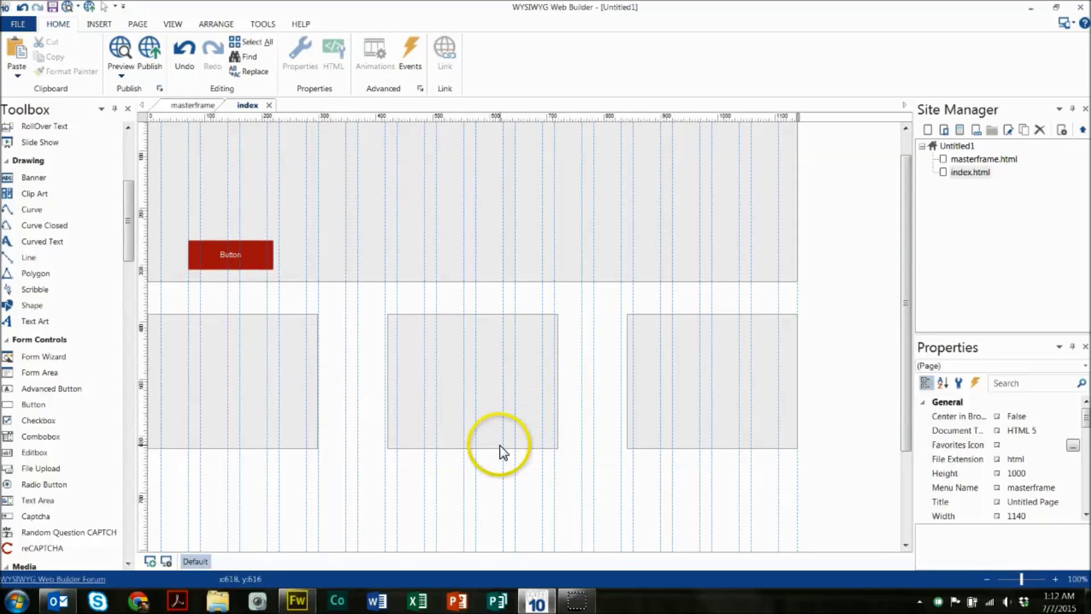
scroll(462, 423, "down", 3)
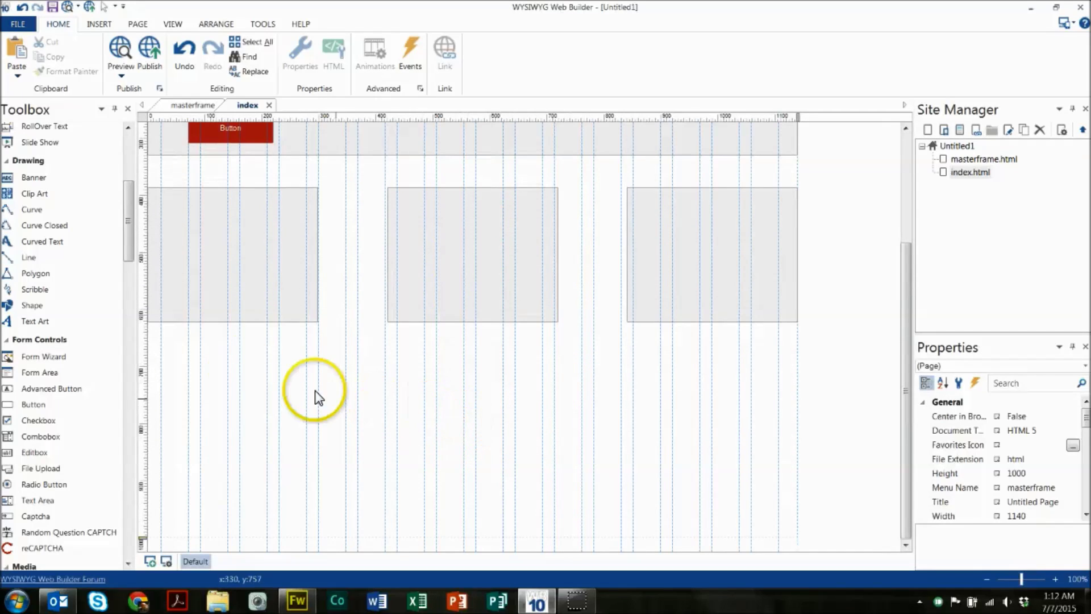
left_click_drag(51, 321, 72, 309)
- Add a text block below the boxes, moved to the left edge and widened
scroll(86, 231, "up", 4)
left_click_drag(131, 227, 119, 131)
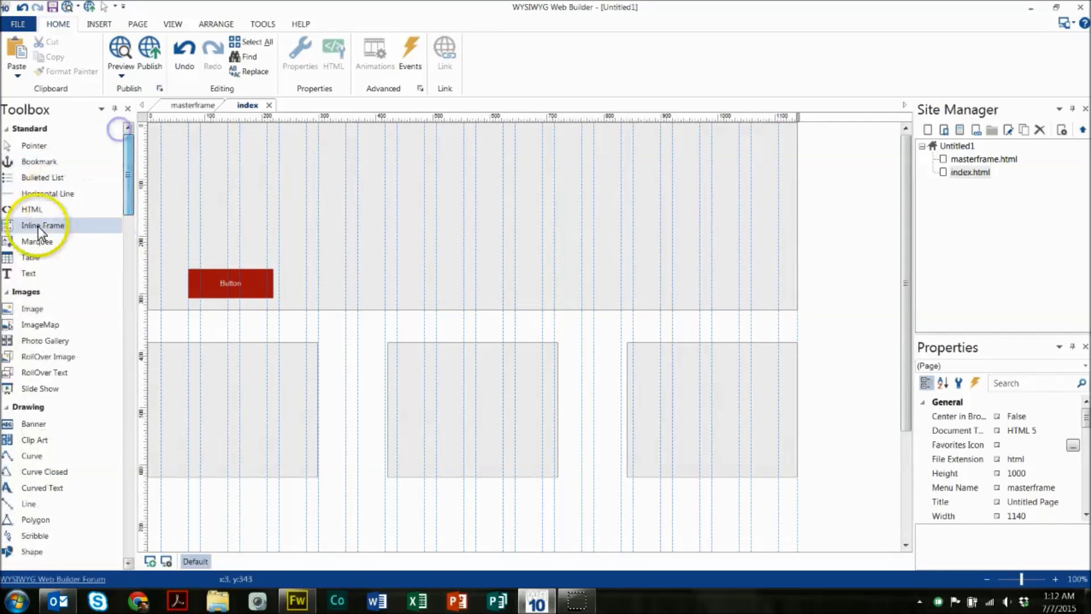
left_click_drag(28, 273, 186, 521)
scroll(289, 511, "down", 3)
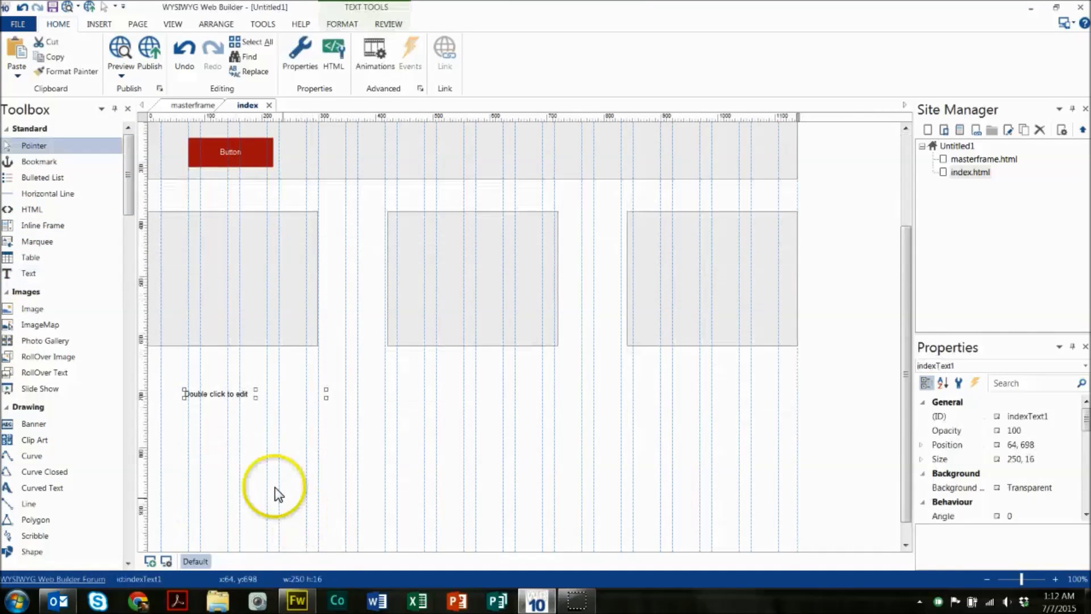
left_click_drag(275, 392, 225, 397)
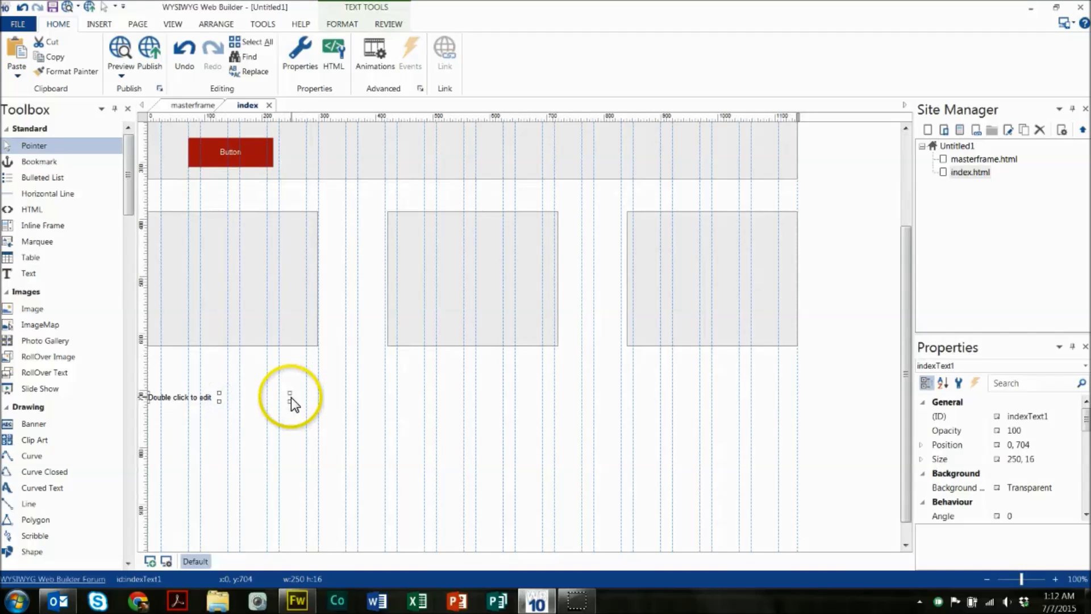
left_click_drag(291, 397, 541, 417)
- Replace its text with 'This is a headline' and insert seven lorem ipsum paragraphs
double_click(247, 395)
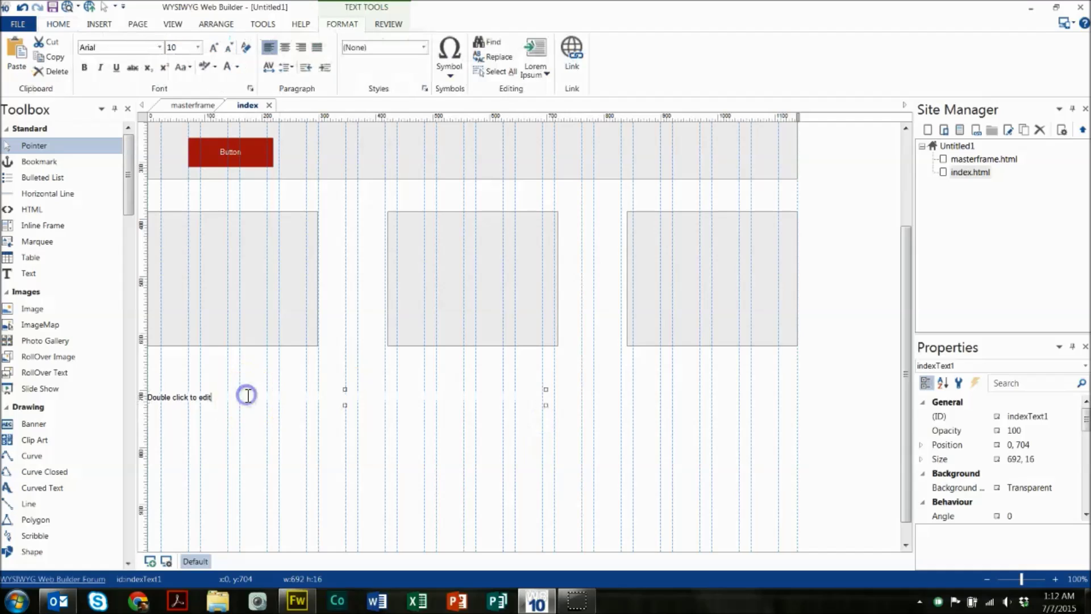
key("ctrl+a")
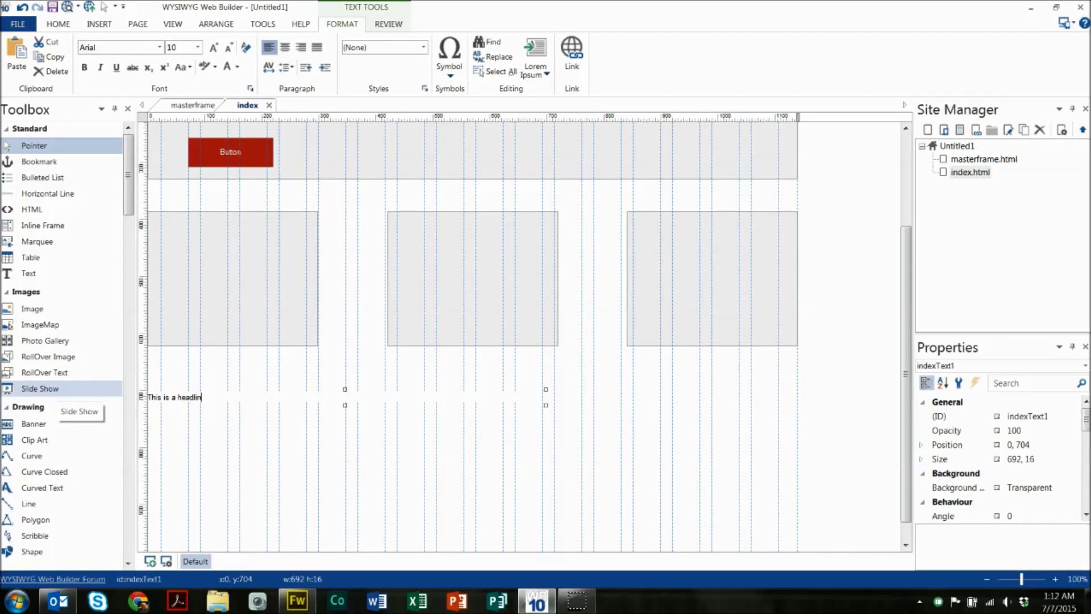
left_click(100, 26)
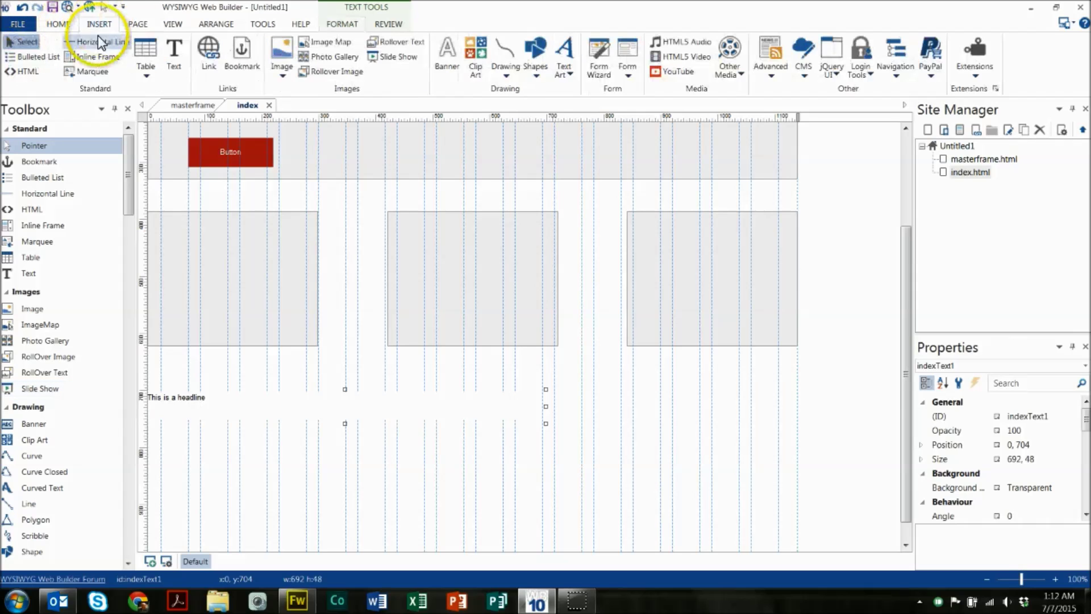
left_click(32, 18)
left_click(23, 21)
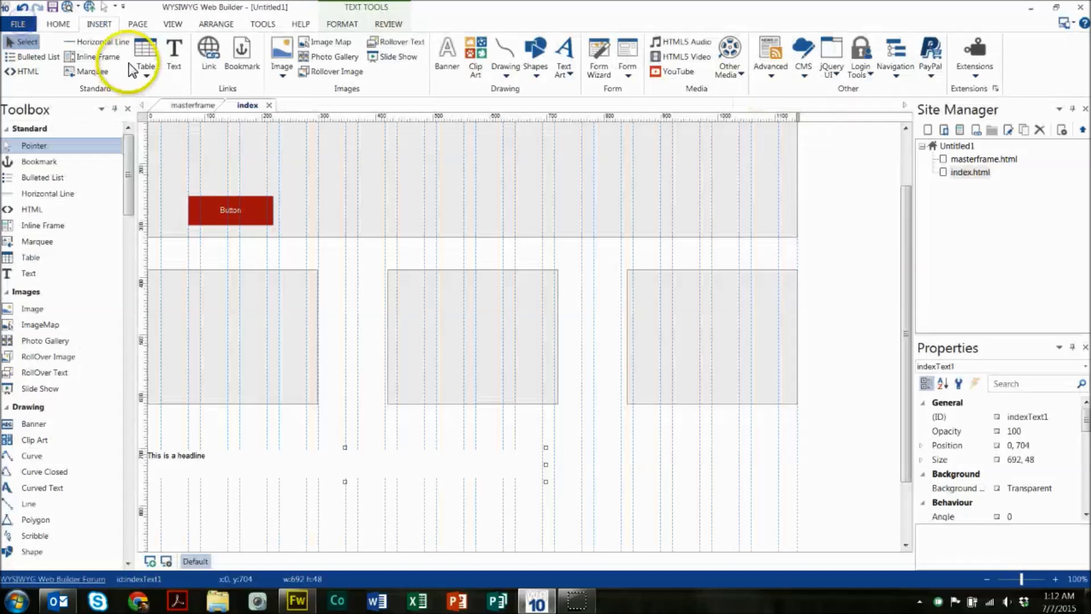
left_click(170, 461)
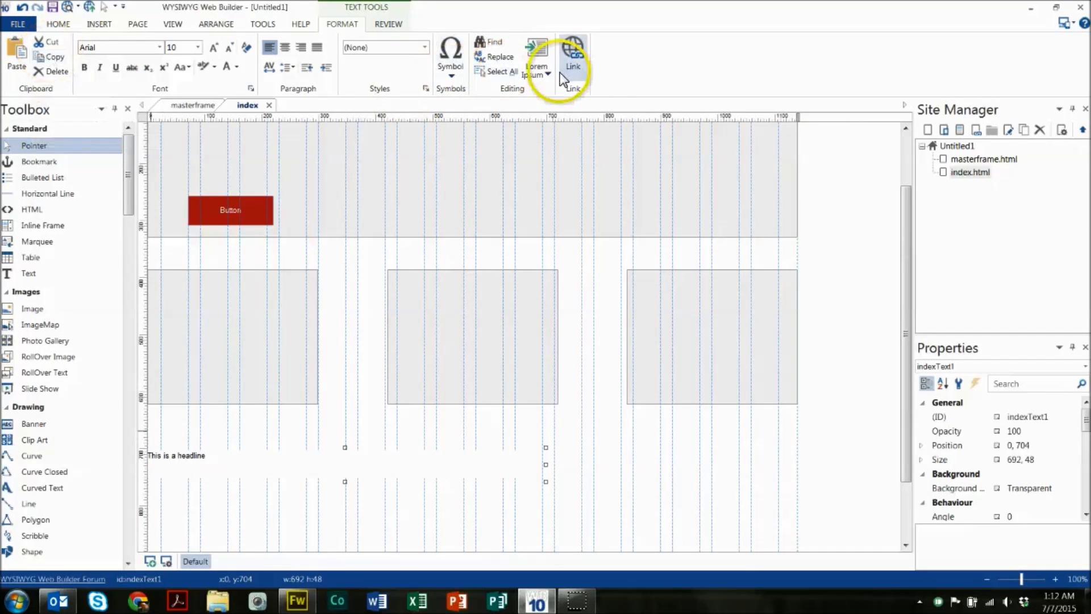
left_click(545, 74)
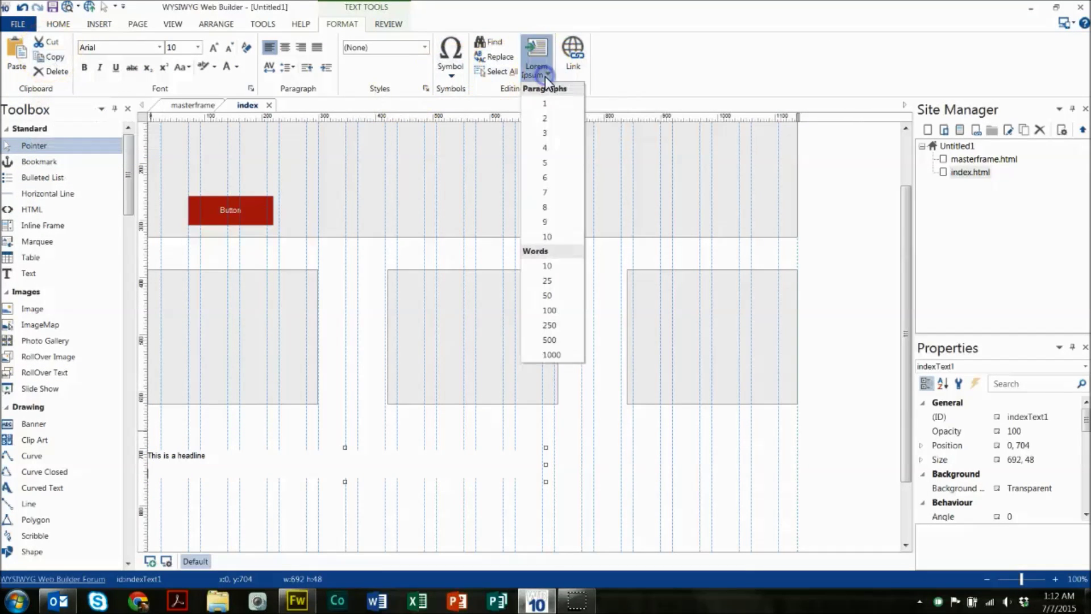
left_click(552, 196)
- Set all the index text to Open Sans, size 12, with 1.5 line spacing
key("ctrl+a")
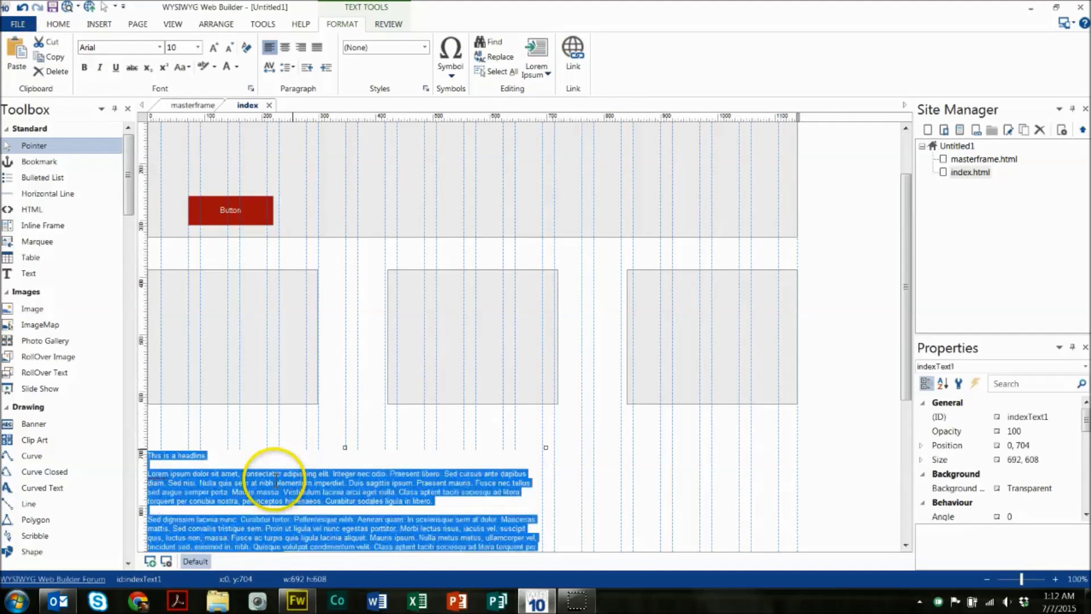
left_click(160, 47)
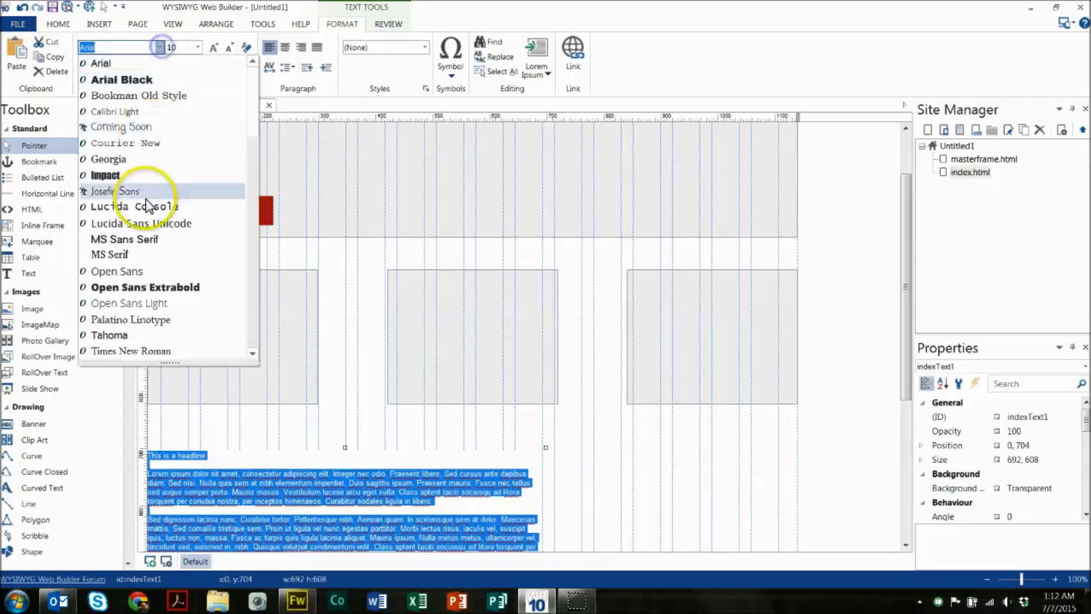
left_click(171, 269)
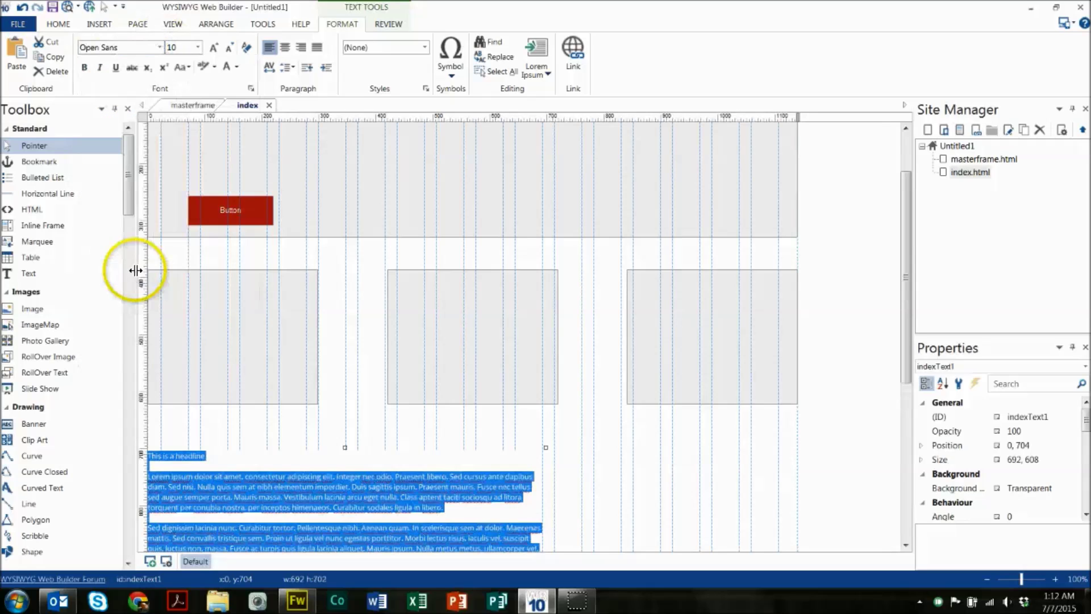
left_click(197, 48)
left_click(190, 95)
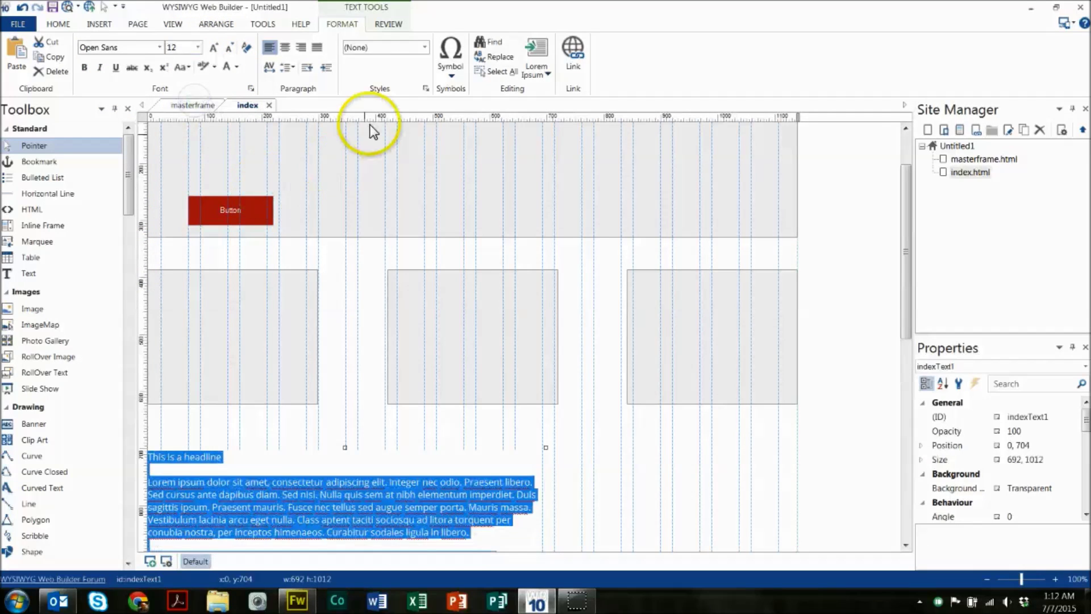
left_click(288, 67)
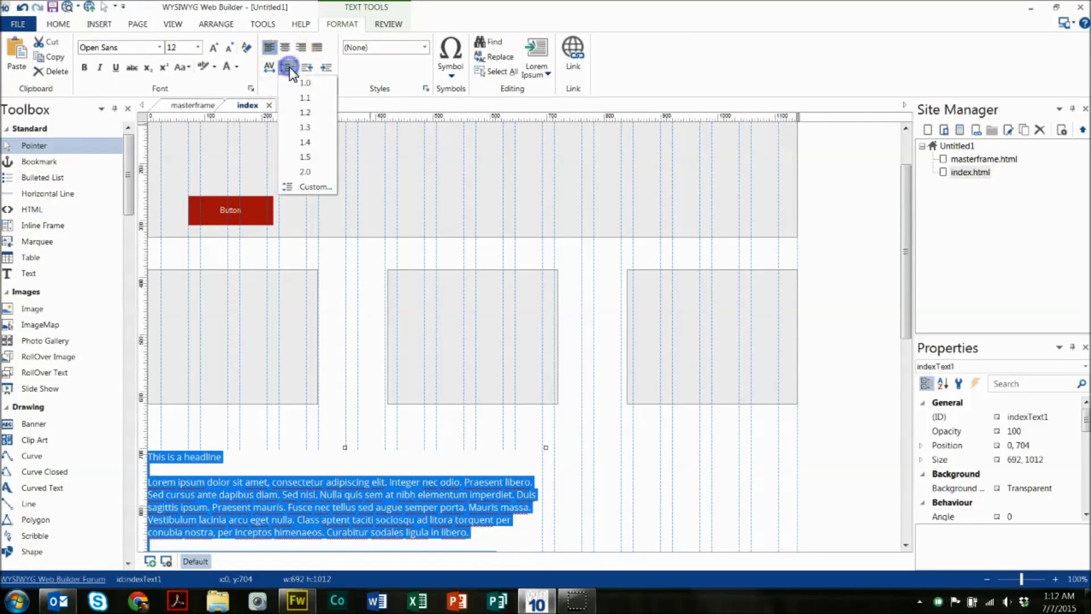
left_click(313, 155)
- Make the headline line 36 pt and bold
left_click_drag(273, 451, 91, 452)
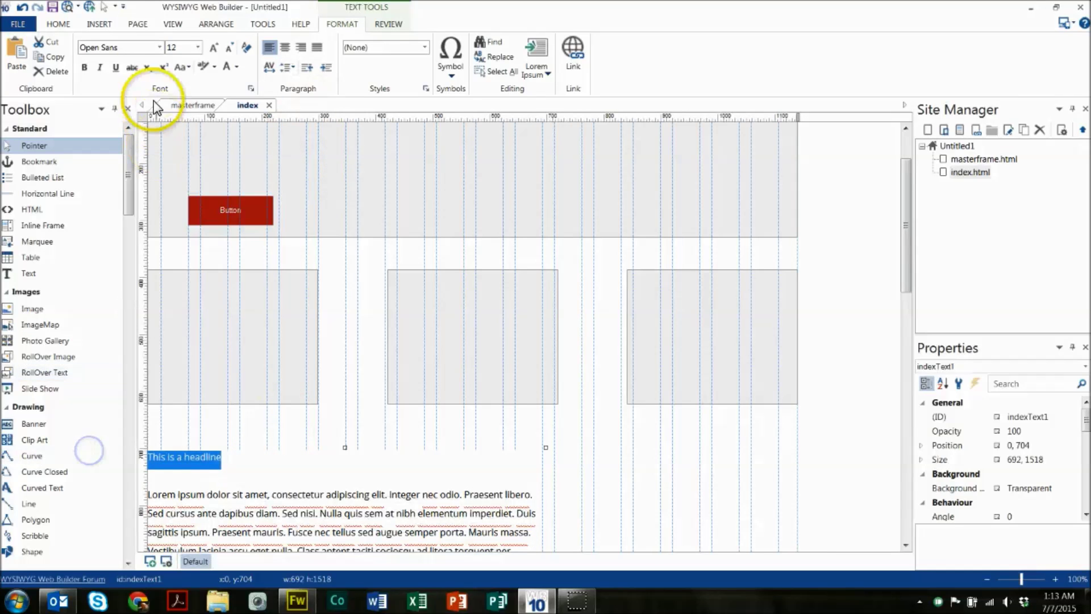
left_click(197, 48)
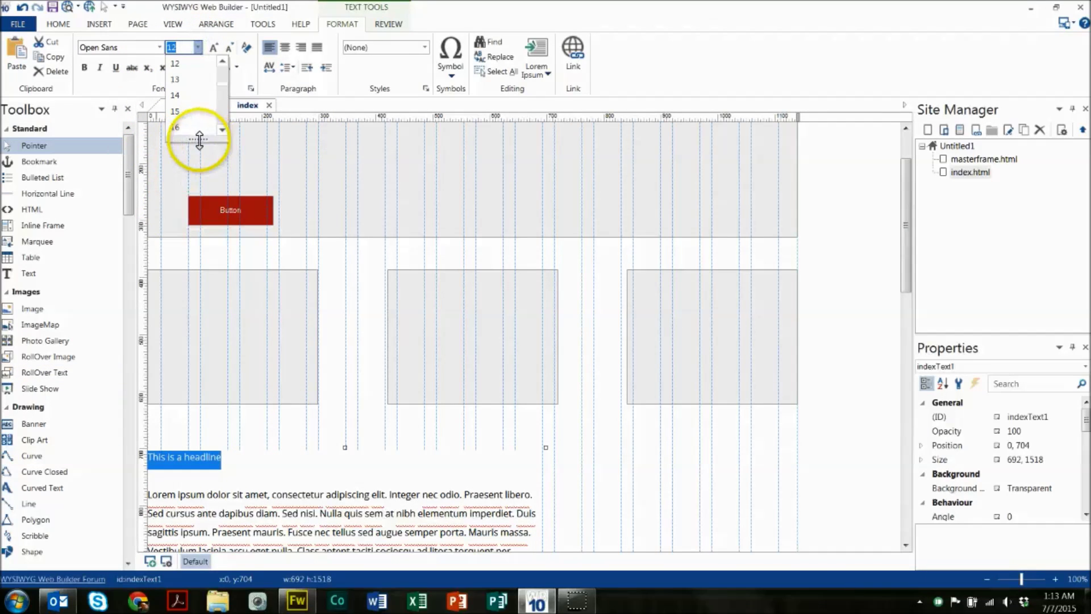
left_click_drag(199, 139, 219, 311)
left_click(199, 254)
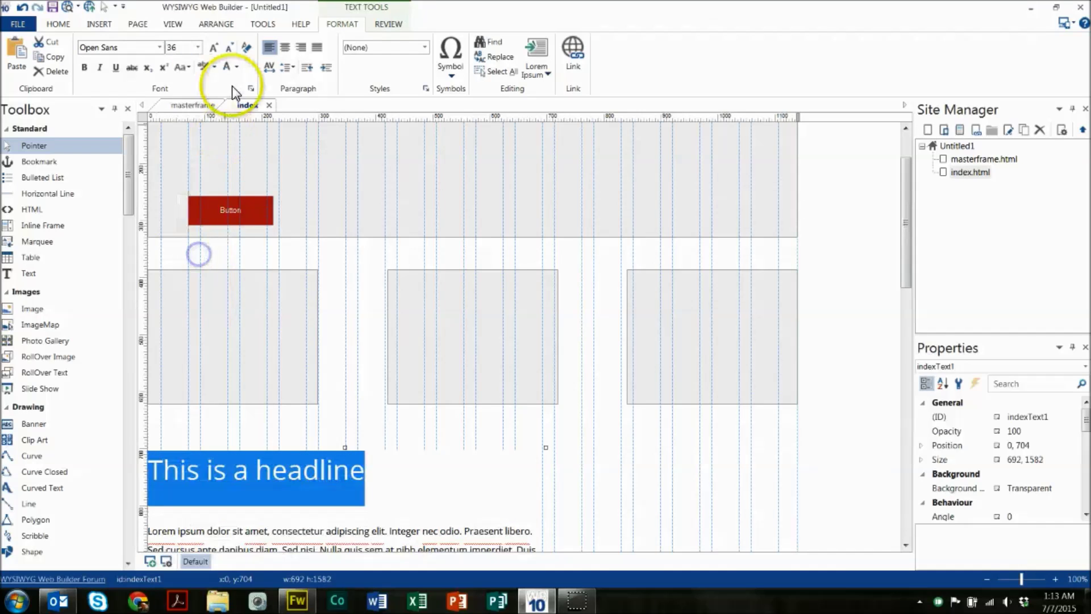
left_click(85, 68)
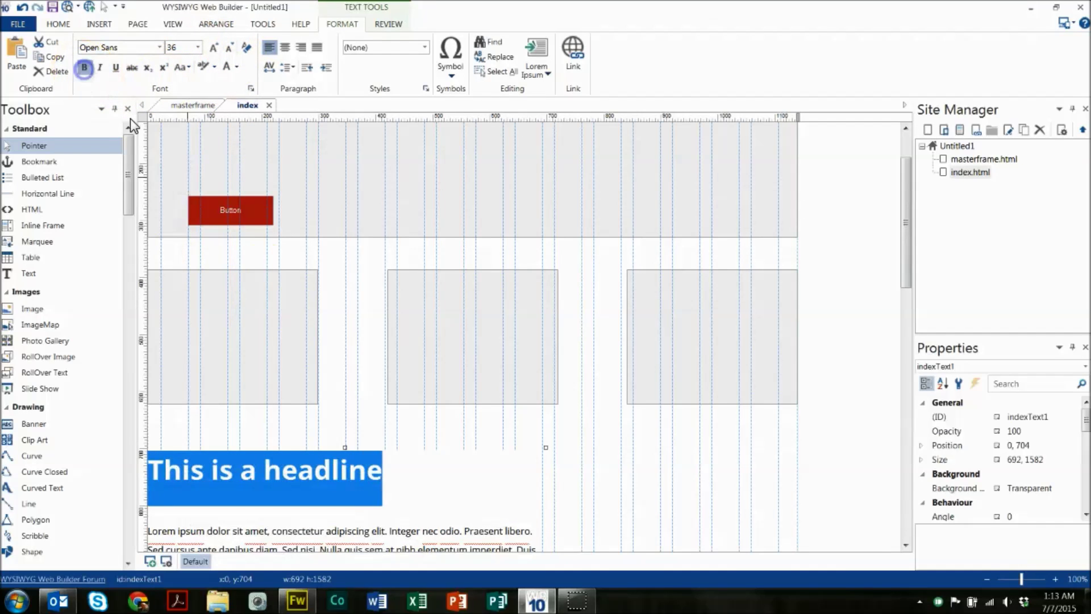
- Delete the blank line between the headline and the paragraph
left_click(595, 464)
scroll(519, 489, "down", 1)
left_click(519, 492)
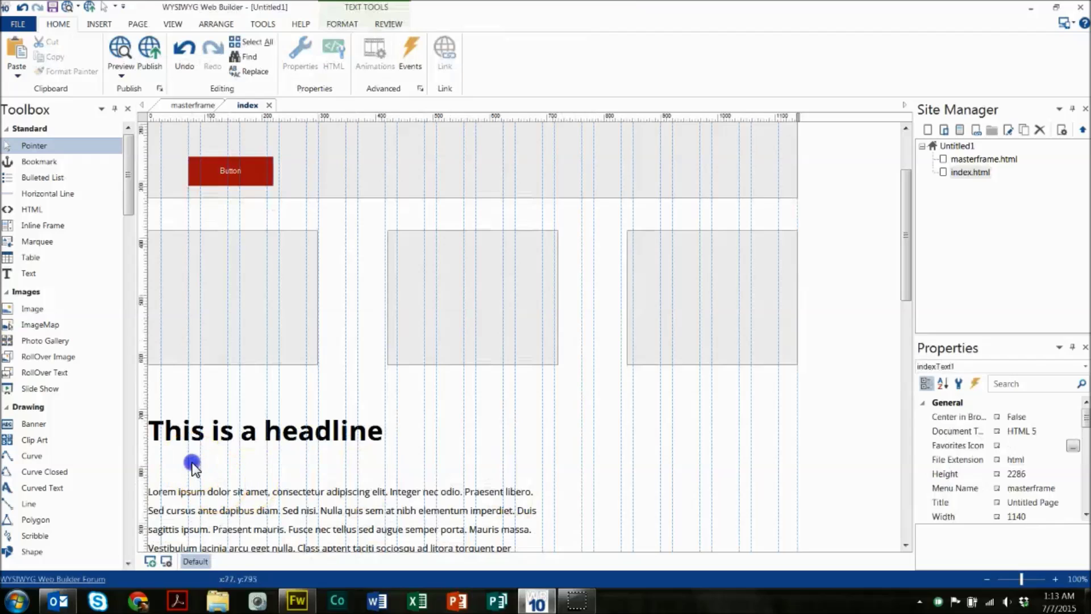
double_click(169, 476)
key("Delete")
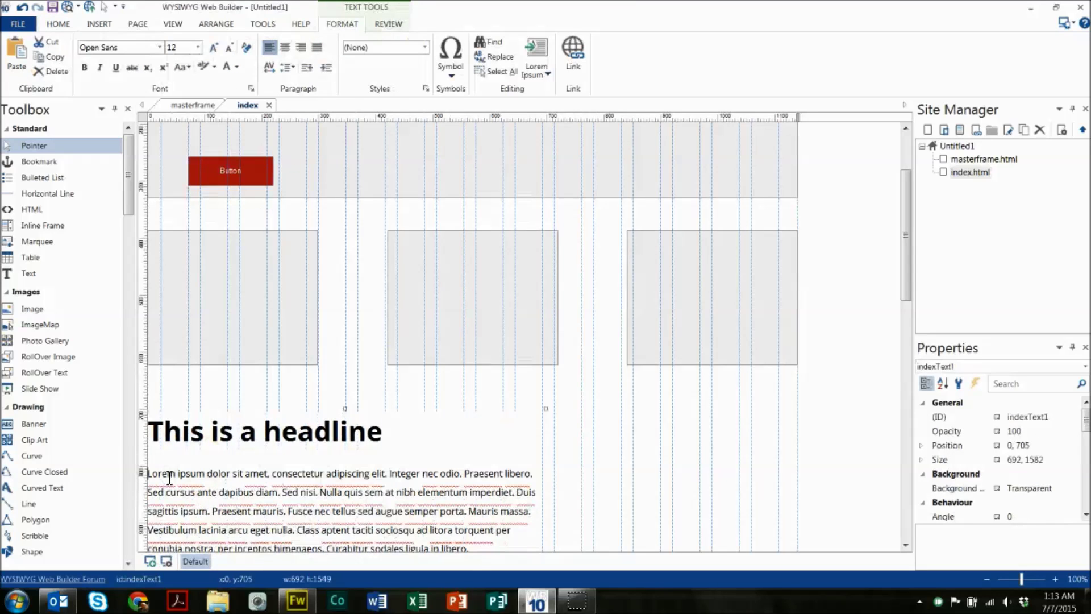
left_click(585, 461)
- Preview the index page in the browser, then close the preview
scroll(644, 469, "down", 10)
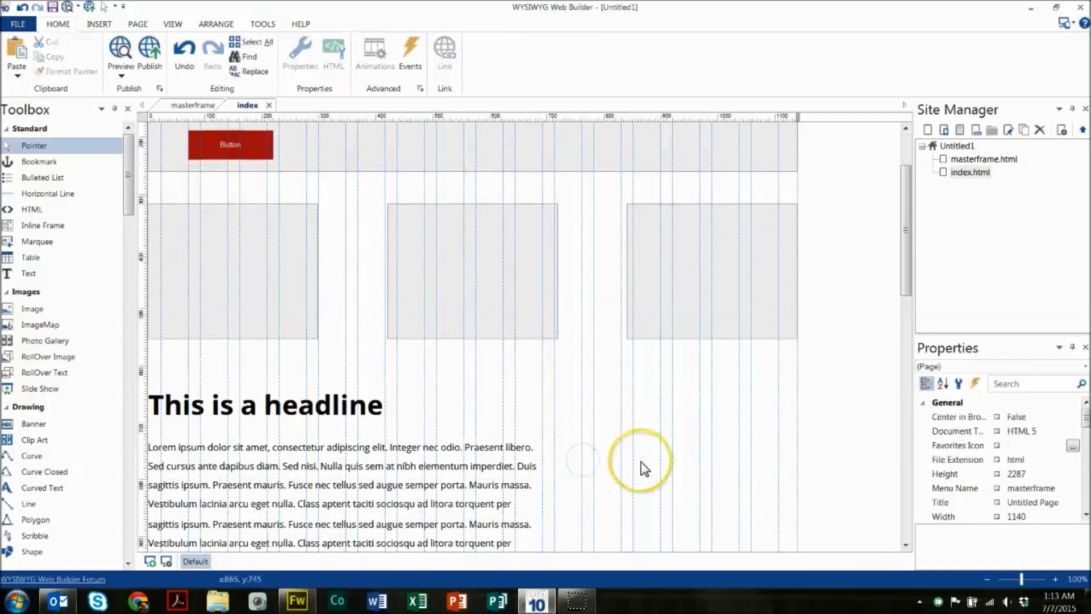
scroll(644, 469, "up", 13)
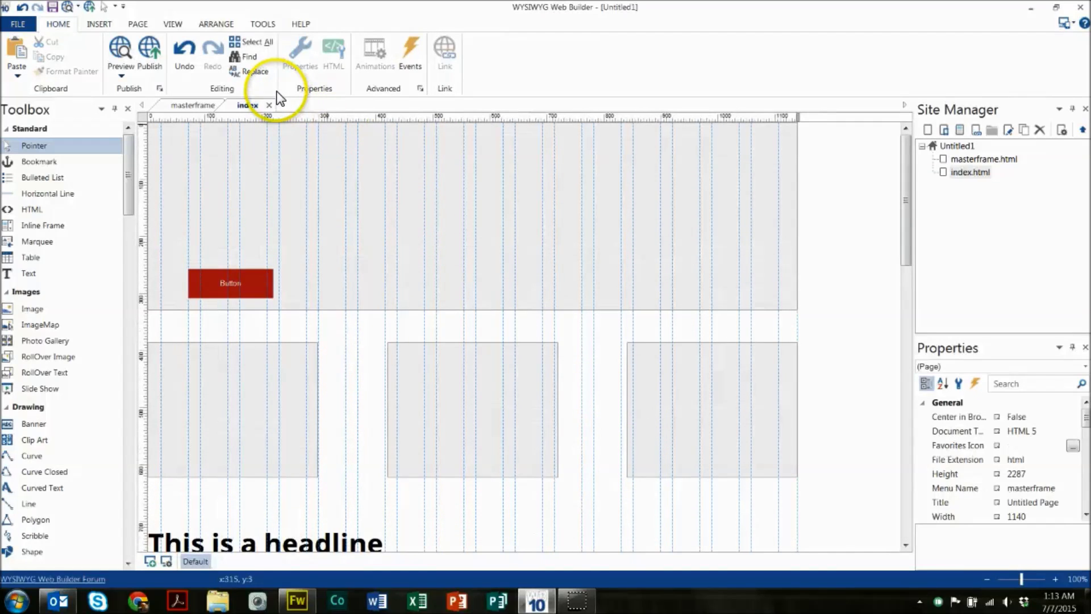
left_click(120, 49)
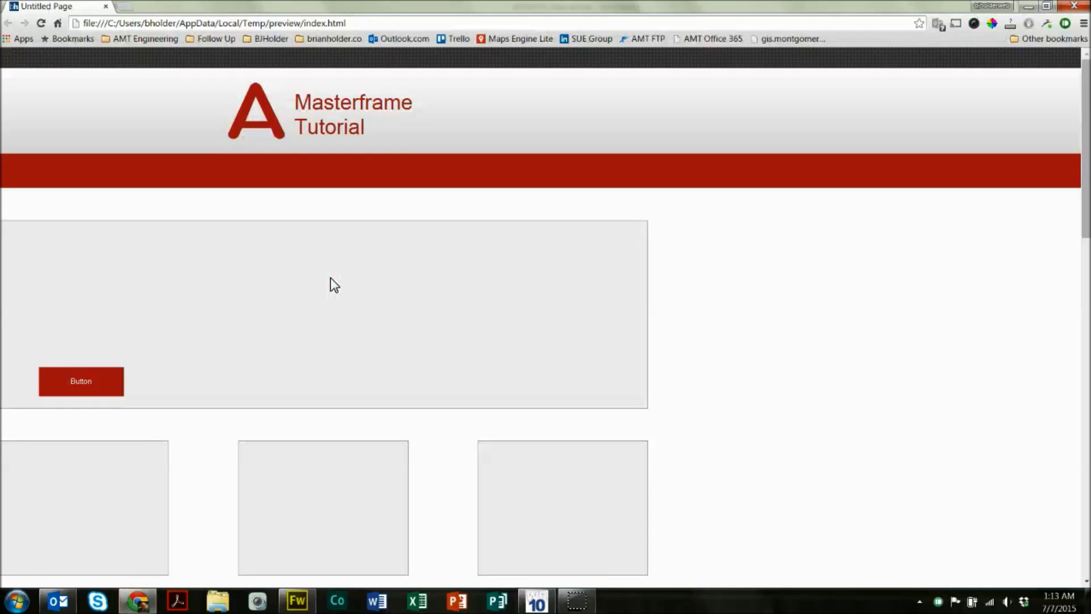
left_click(106, 6)
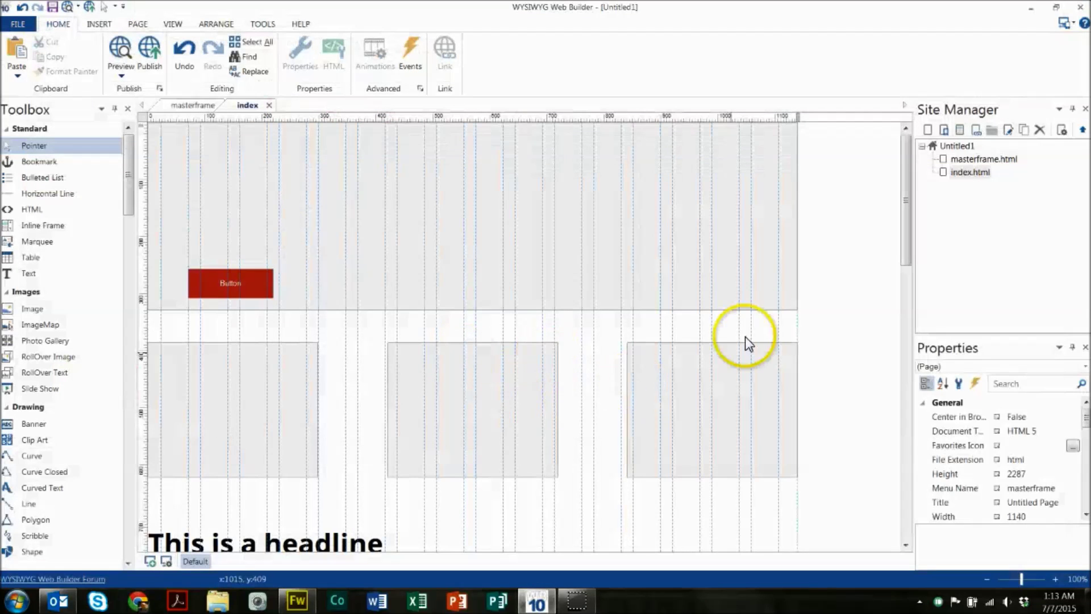
- Set the index page's alignment to 'Center this page in the browser window horizontally'
right_click(840, 301)
left_click(886, 206)
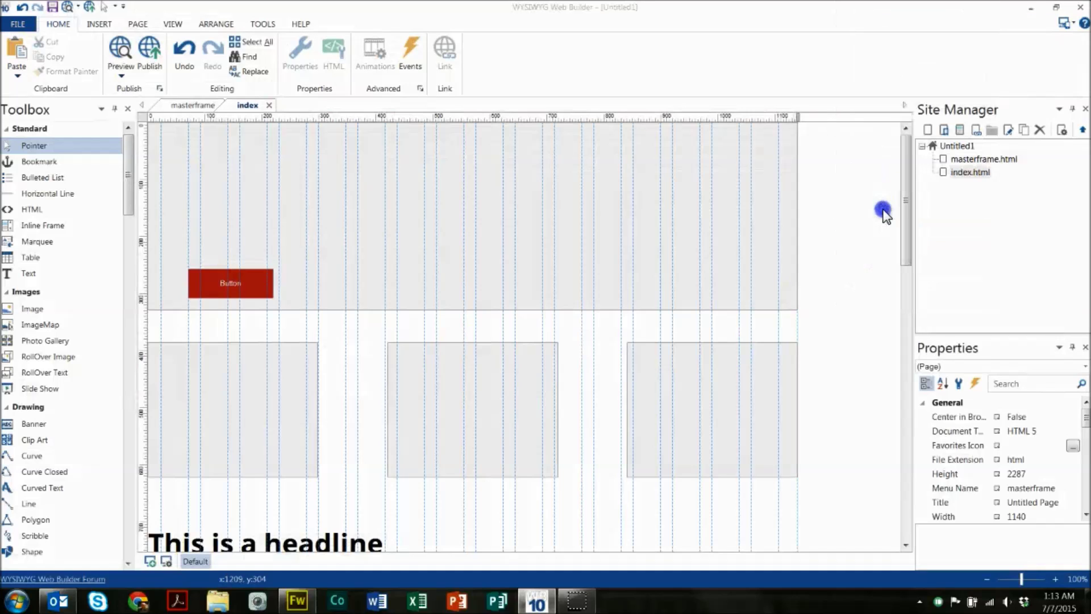
left_click(486, 289)
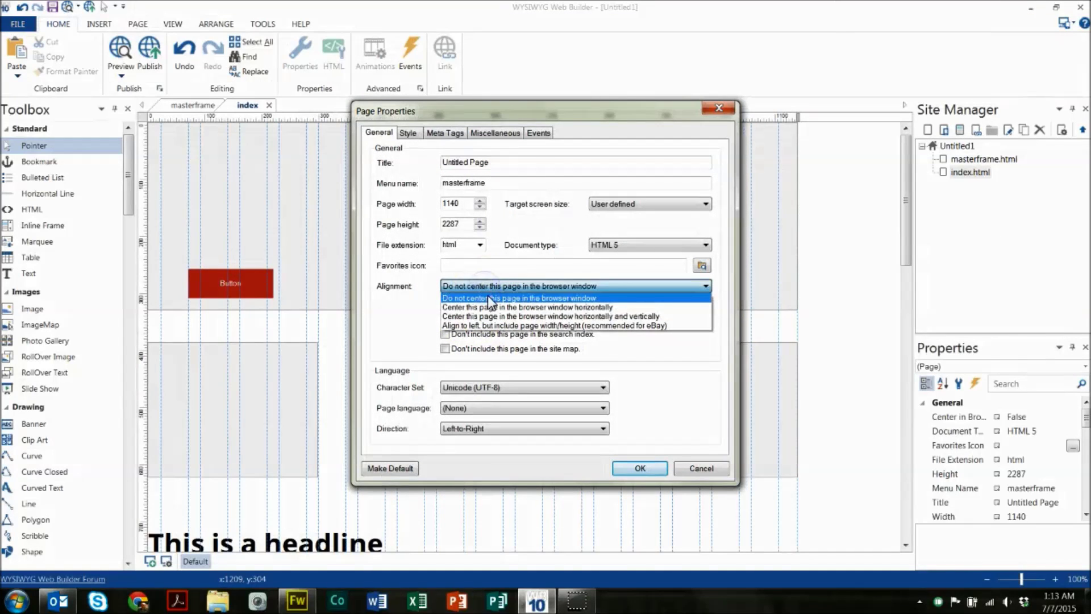
left_click(506, 308)
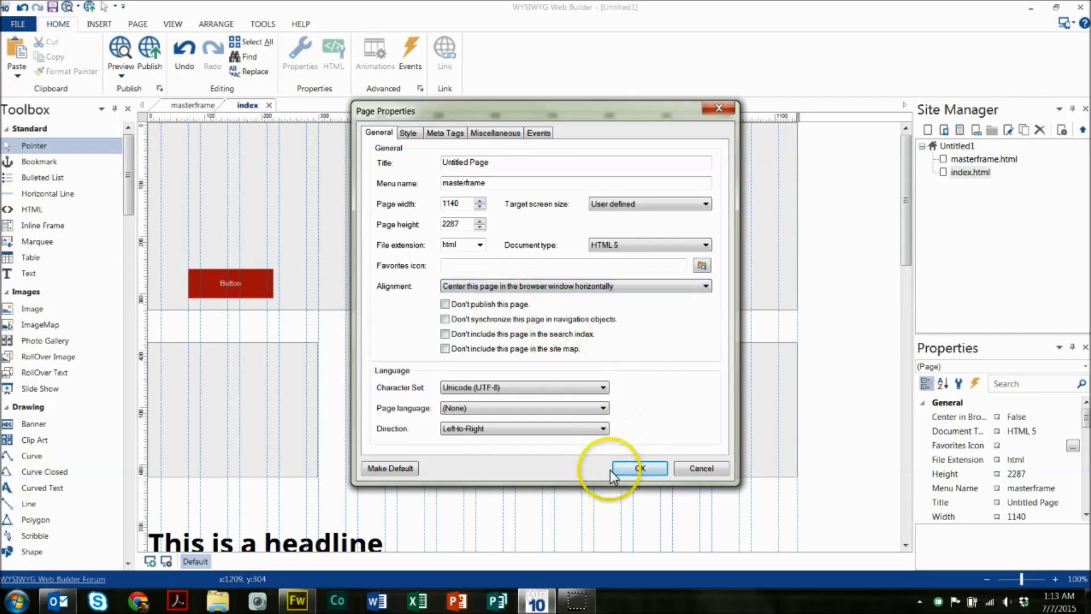
left_click(638, 467)
- Confirm the masterframe page is also centered horizontally, then return to the index page
left_click(216, 113)
right_click(830, 325)
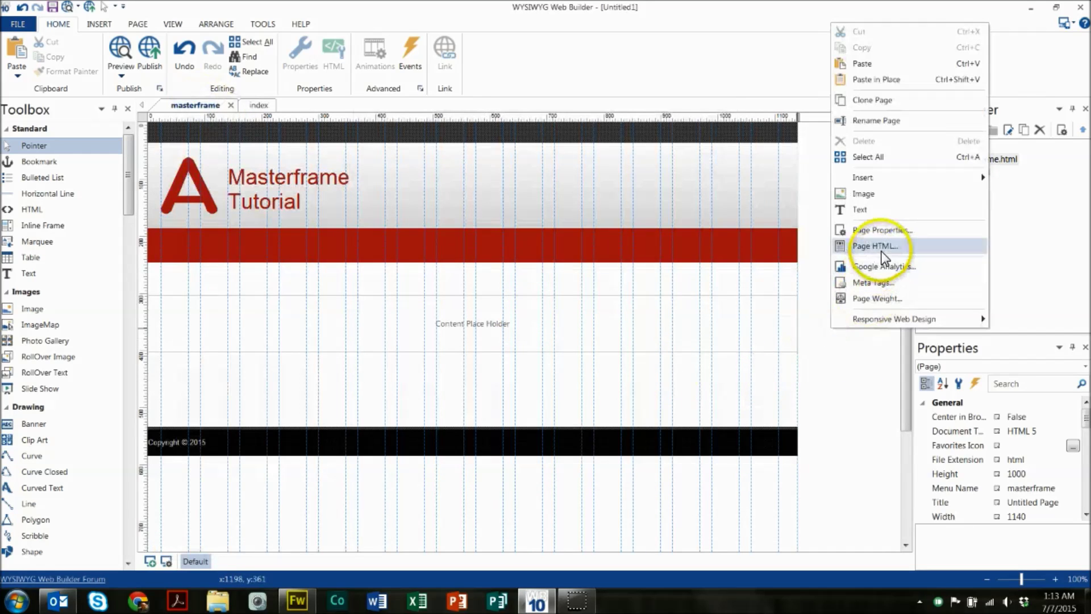
left_click(880, 231)
left_click(497, 288)
left_click(494, 305)
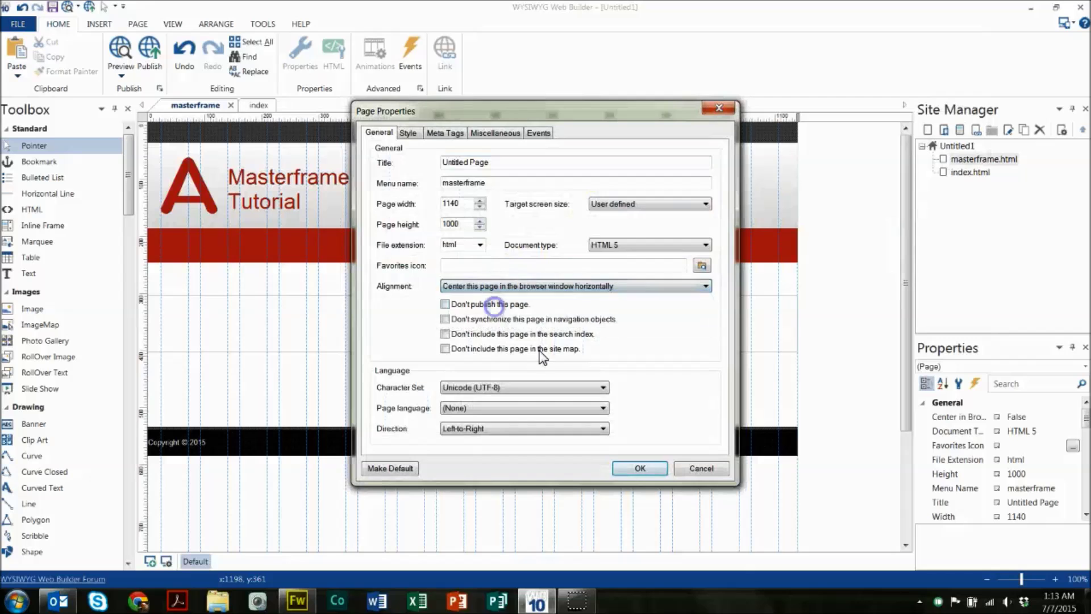
left_click(640, 468)
left_click(256, 105)
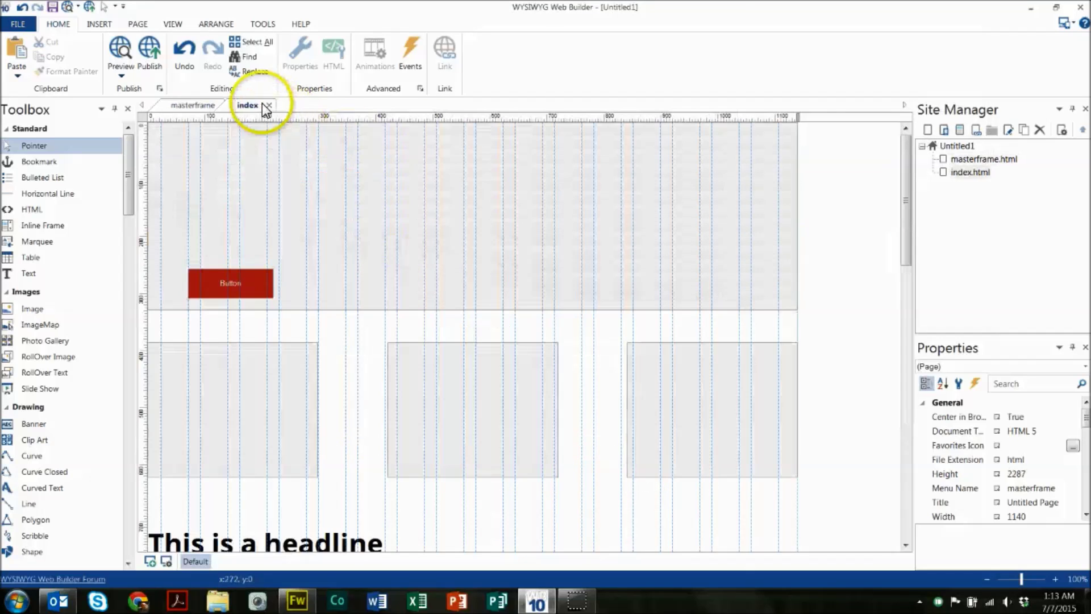
left_click(125, 48)
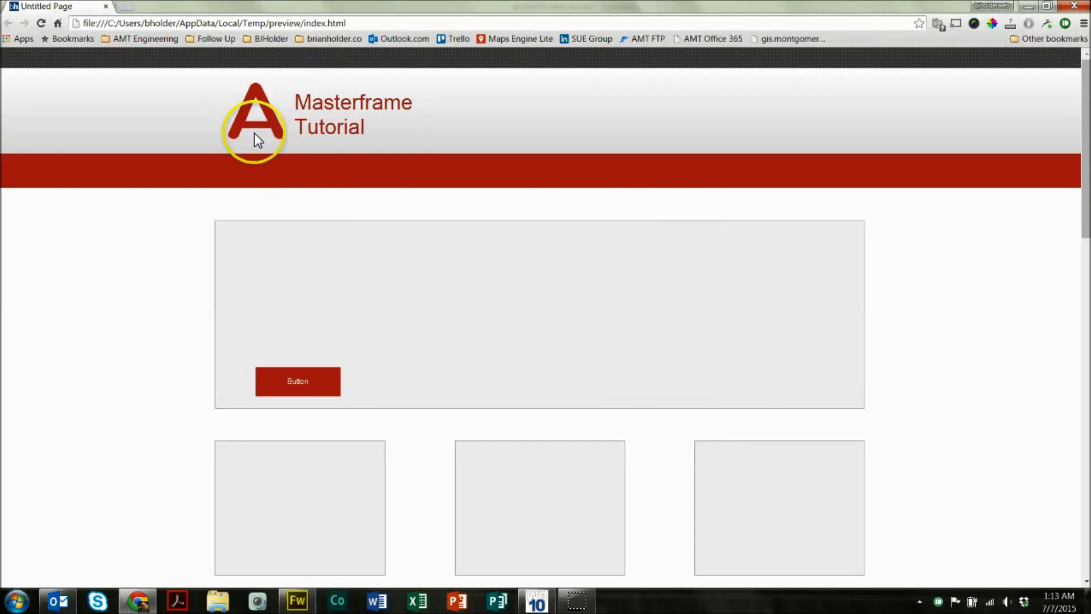
scroll(259, 164, "down", 15)
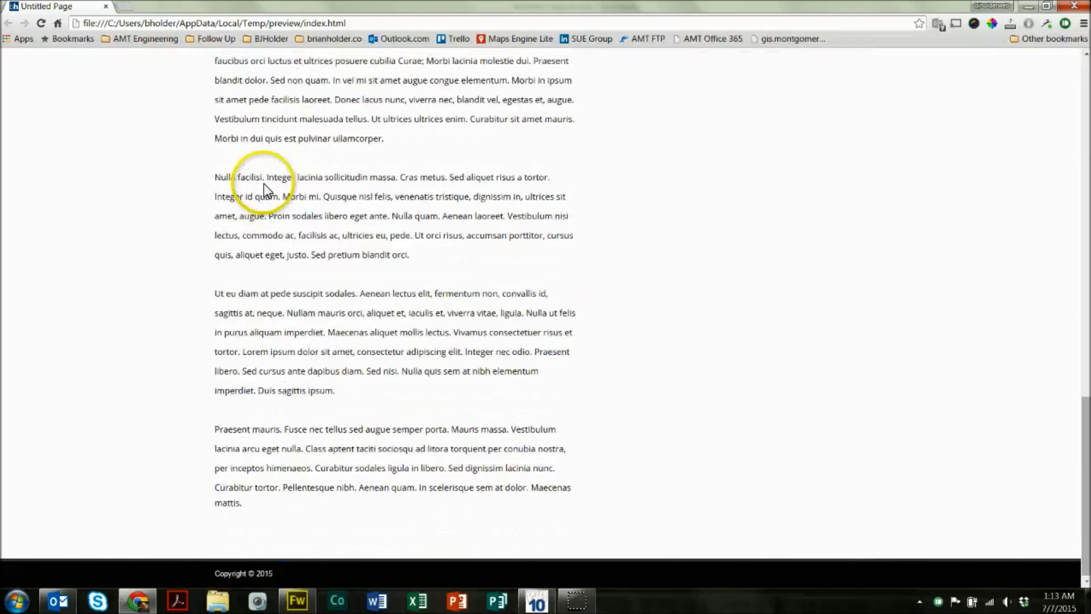
scroll(276, 441, "up", 10)
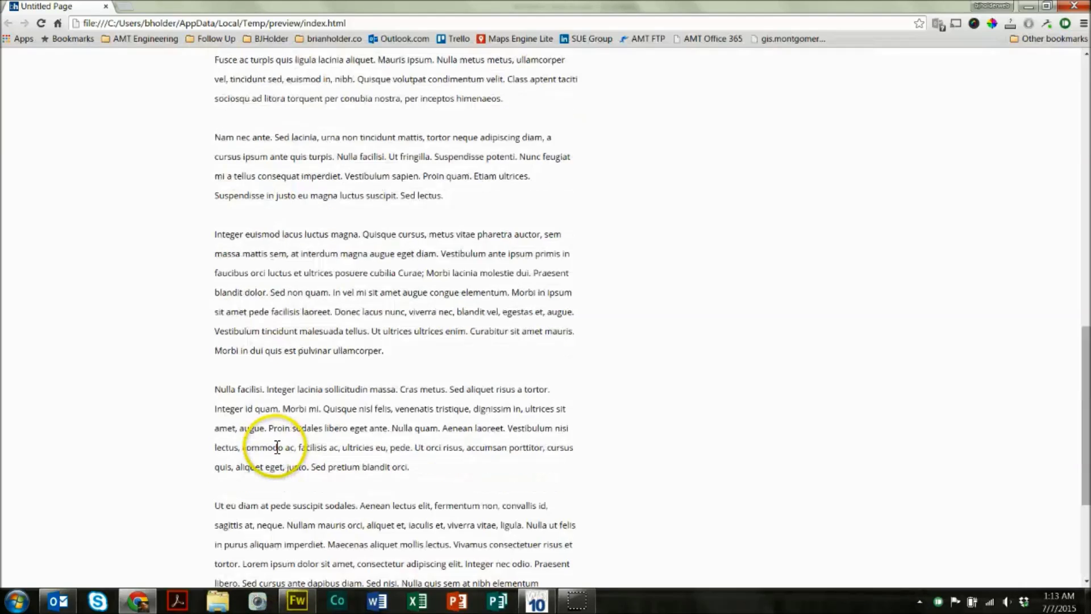
scroll(282, 440, "up", 4)
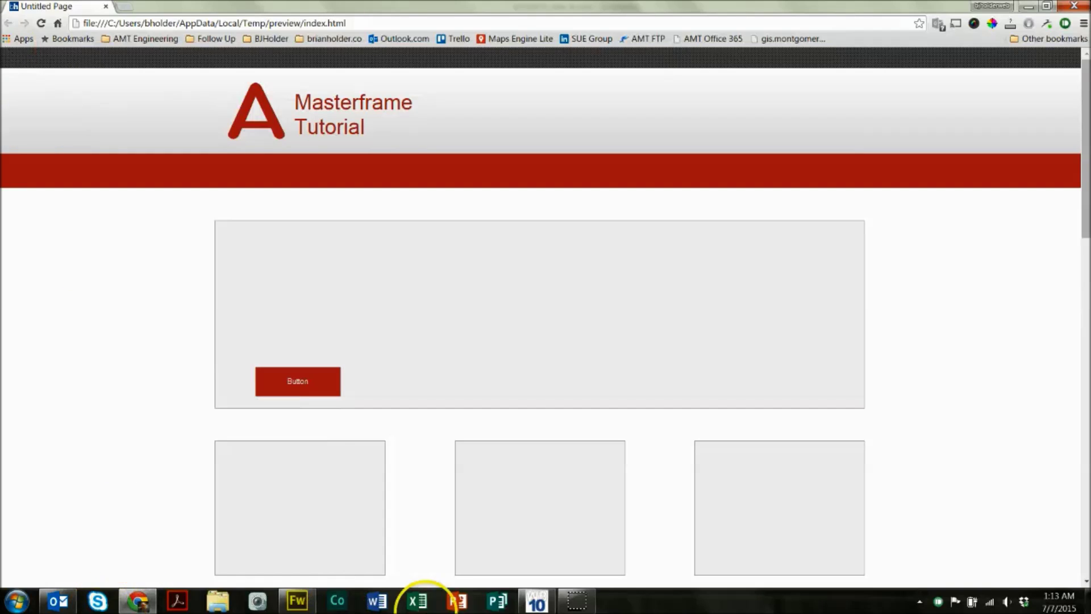
left_click(536, 600)
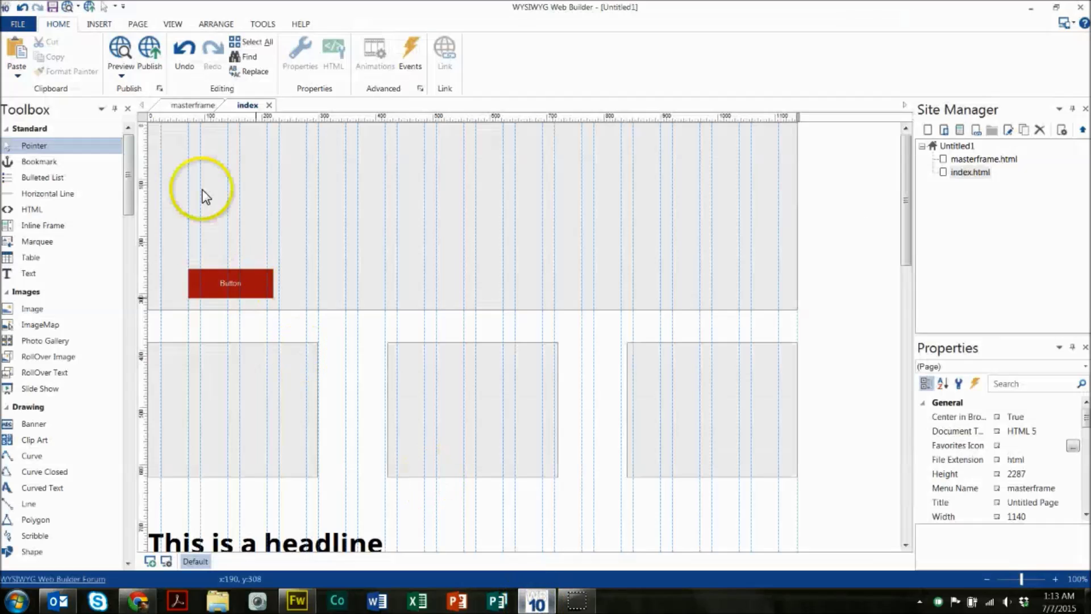
- Switch between the masterframe and index pages, ending on the masterframe with its header and footer
left_click(177, 108)
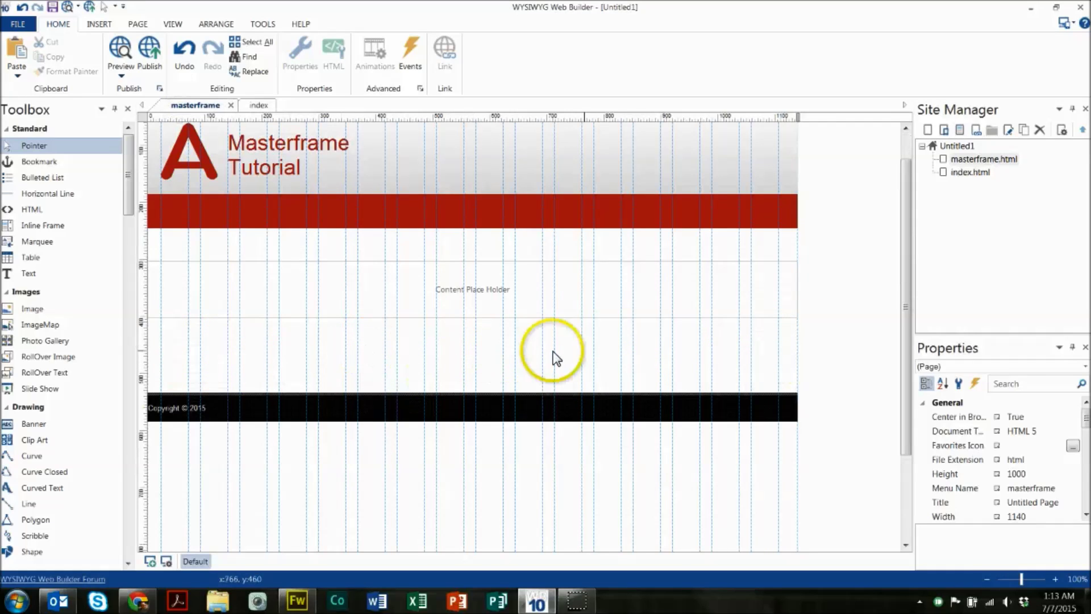
left_click_drag(777, 330, 165, 377)
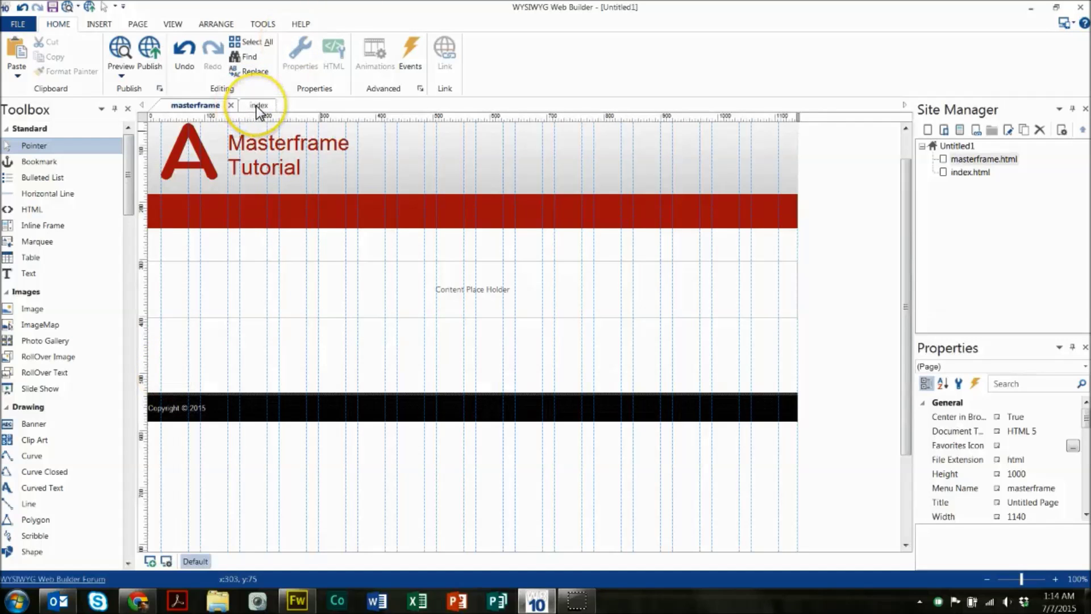
scroll(343, 261, "up", 1)
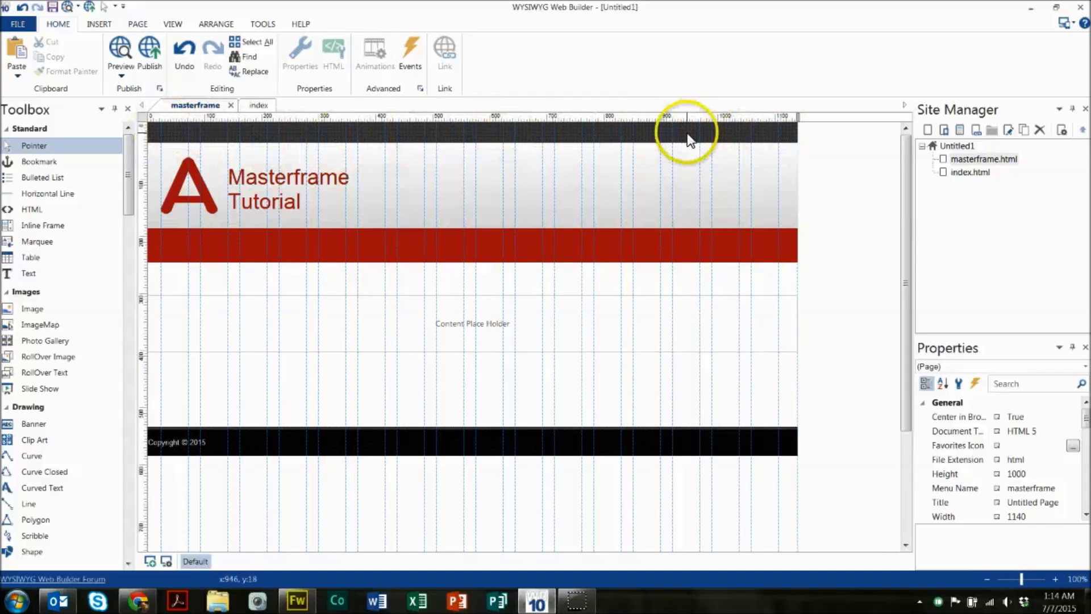
left_click(257, 106)
scroll(525, 341, "down", 3)
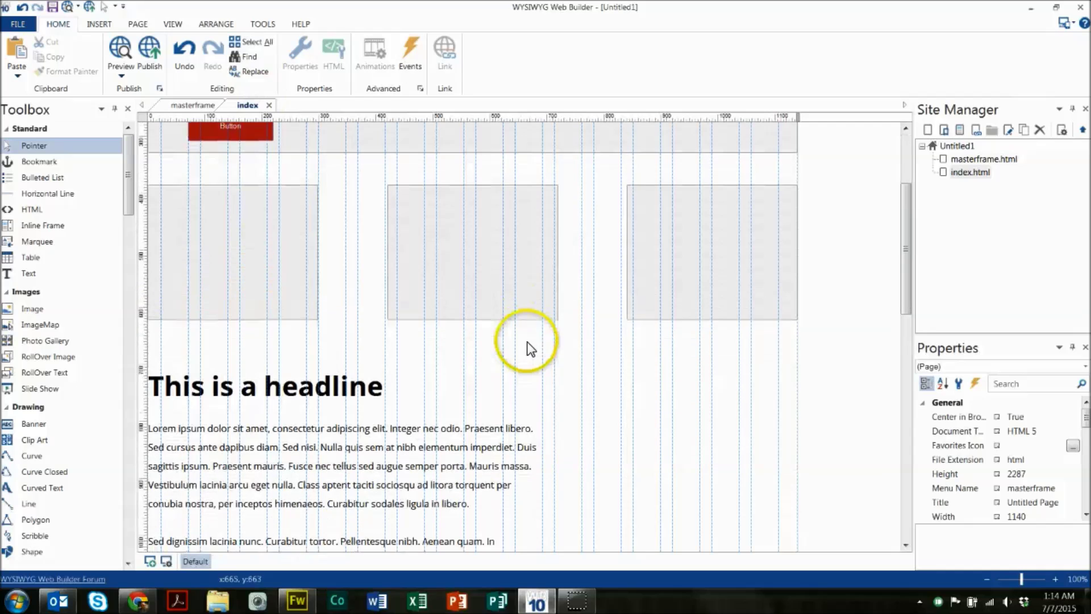
left_click(181, 104)
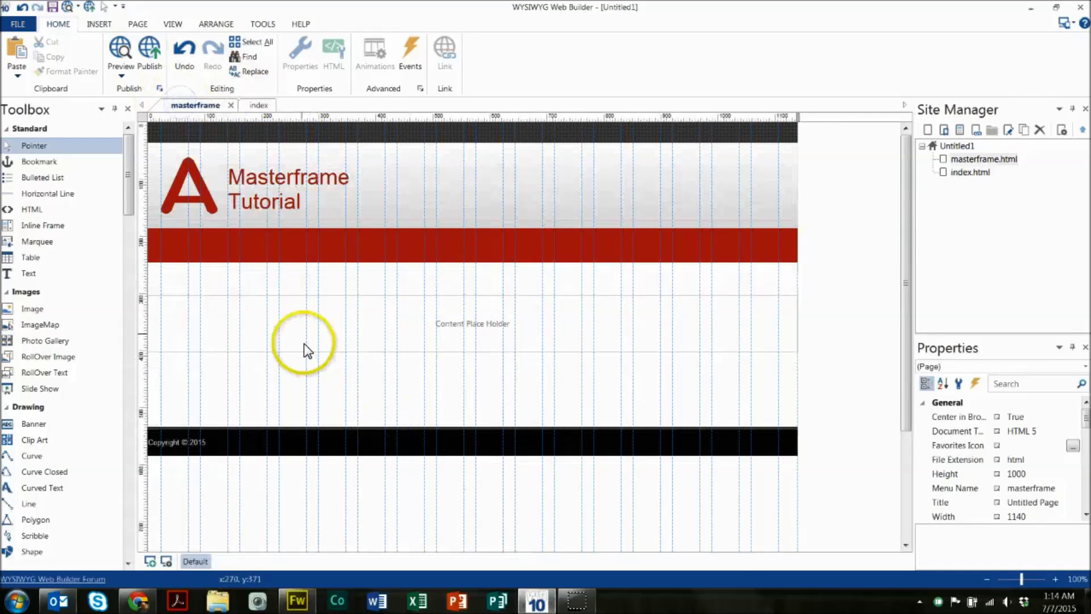
- Change the Content Place Holder's overflow from Expand to Scroll, then return to the index page
double_click(575, 322)
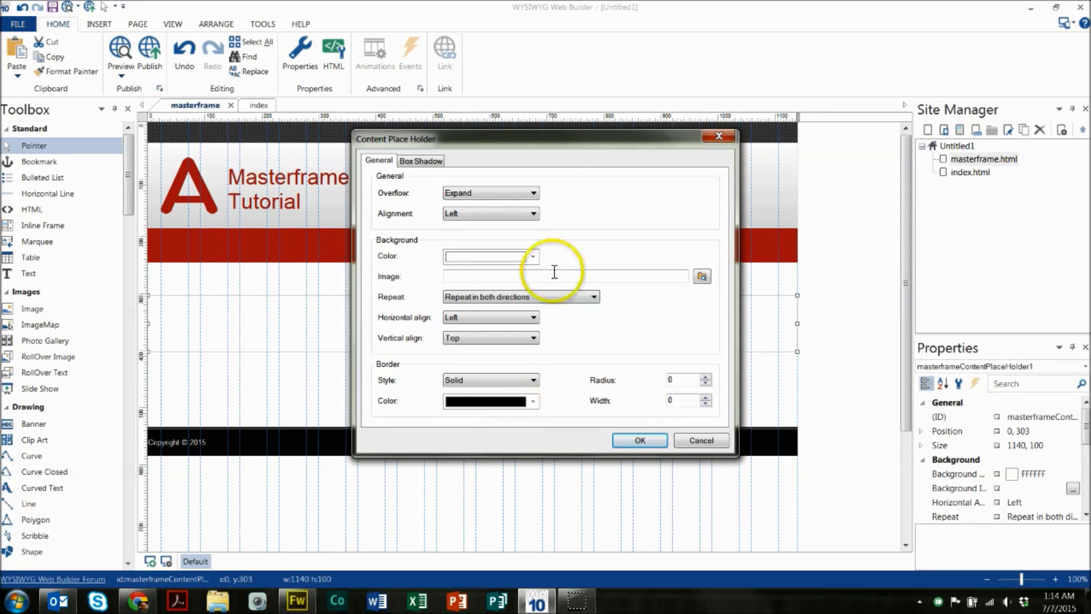
left_click(469, 215)
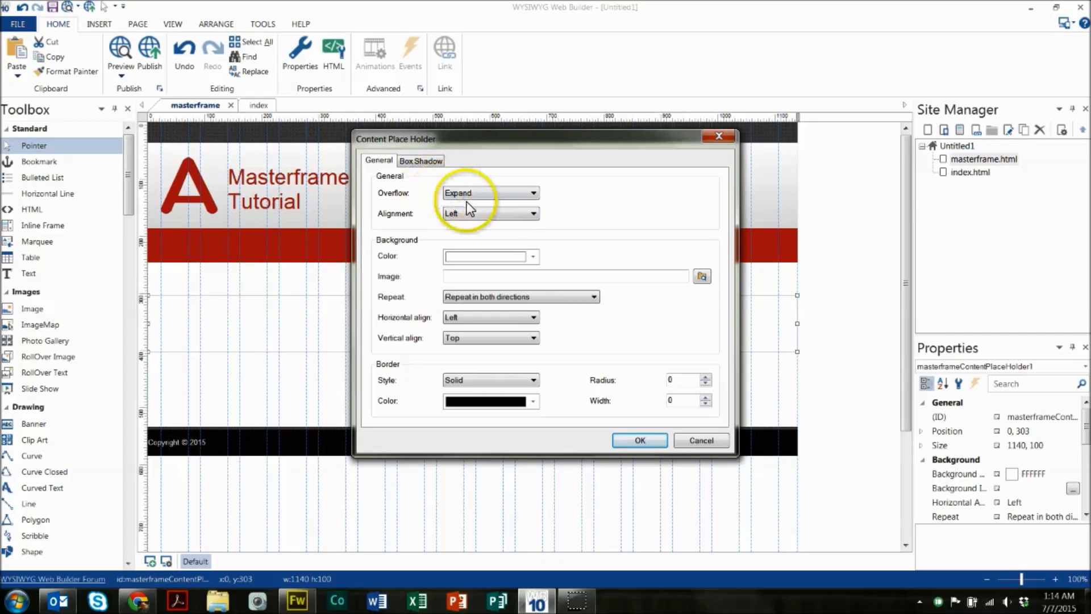
left_click(466, 195)
left_click(466, 195)
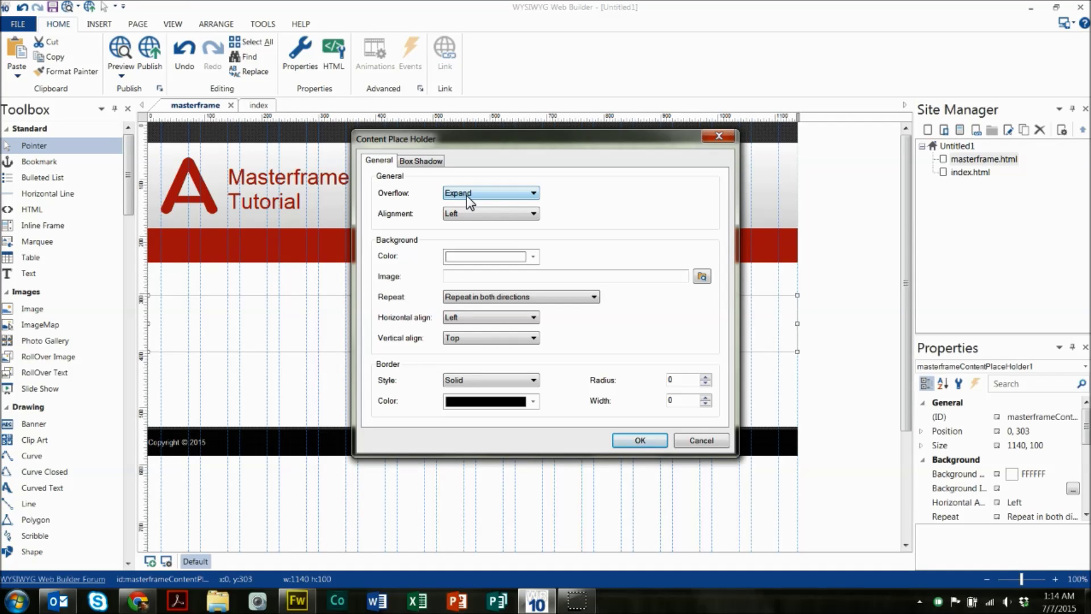
left_click(466, 196)
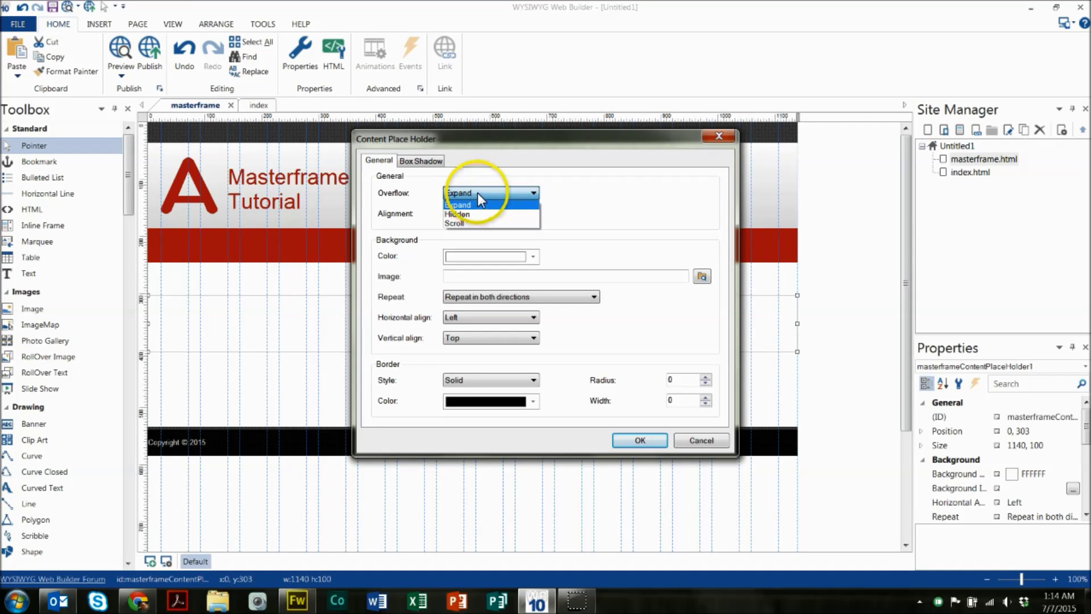
left_click(484, 221)
left_click(639, 441)
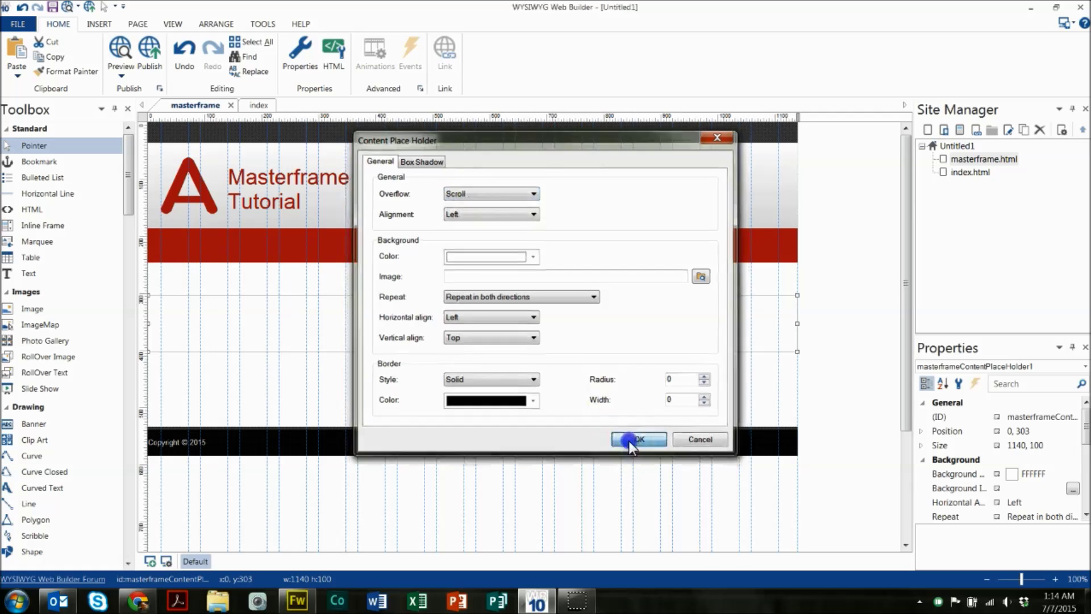
left_click(259, 105)
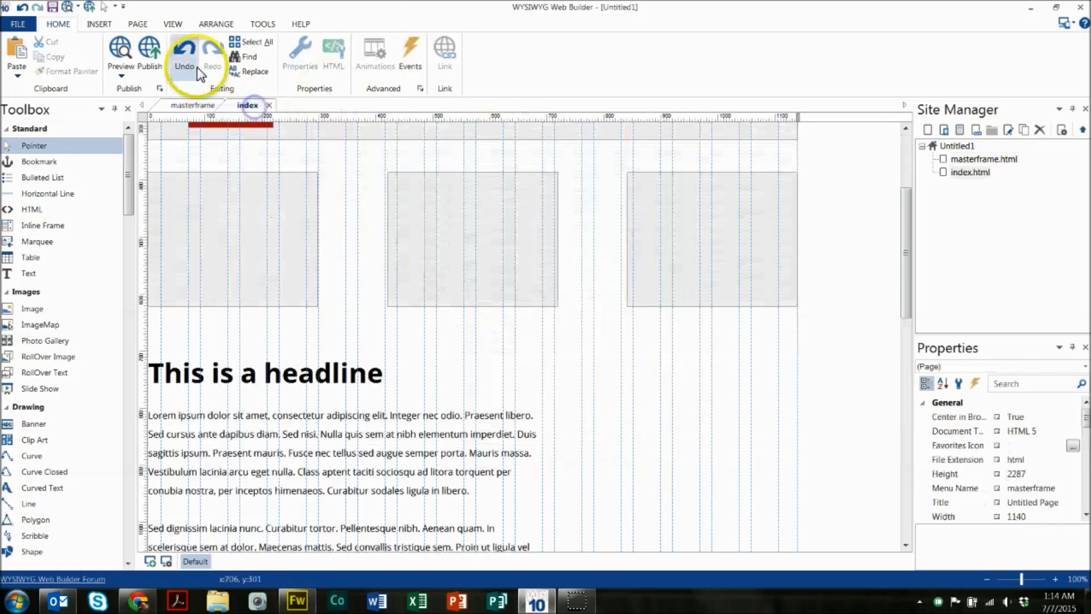
- Preview index in Chrome, scroll the cramped content box, close that tab and return to the editor
left_click(122, 49)
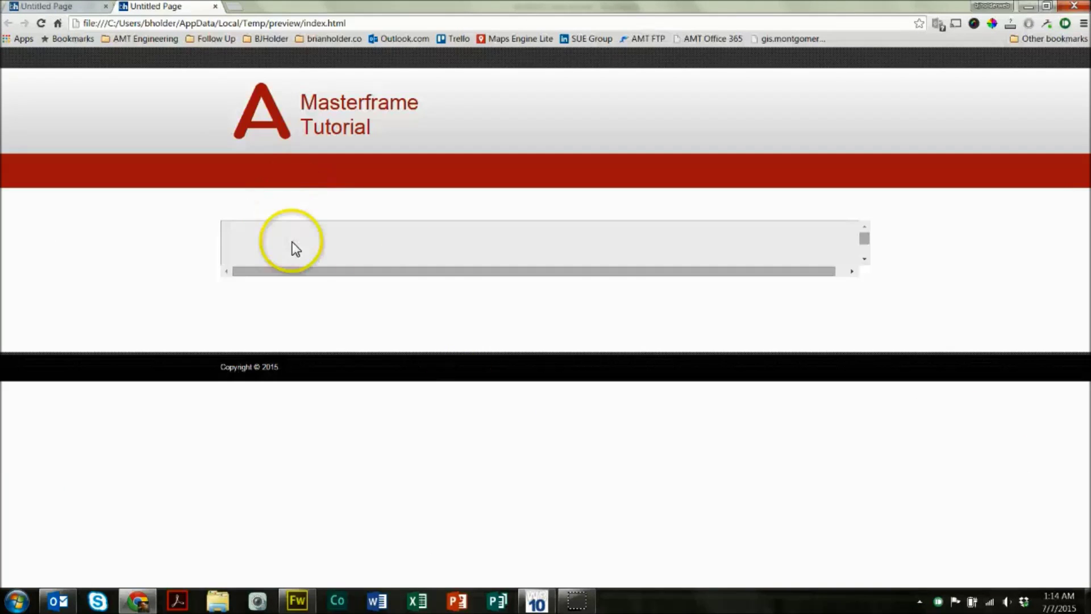
mouse_move(865, 243)
left_mouse_down()
mouse_move(872, 263)
mouse_move(868, 234)
left_mouse_up()
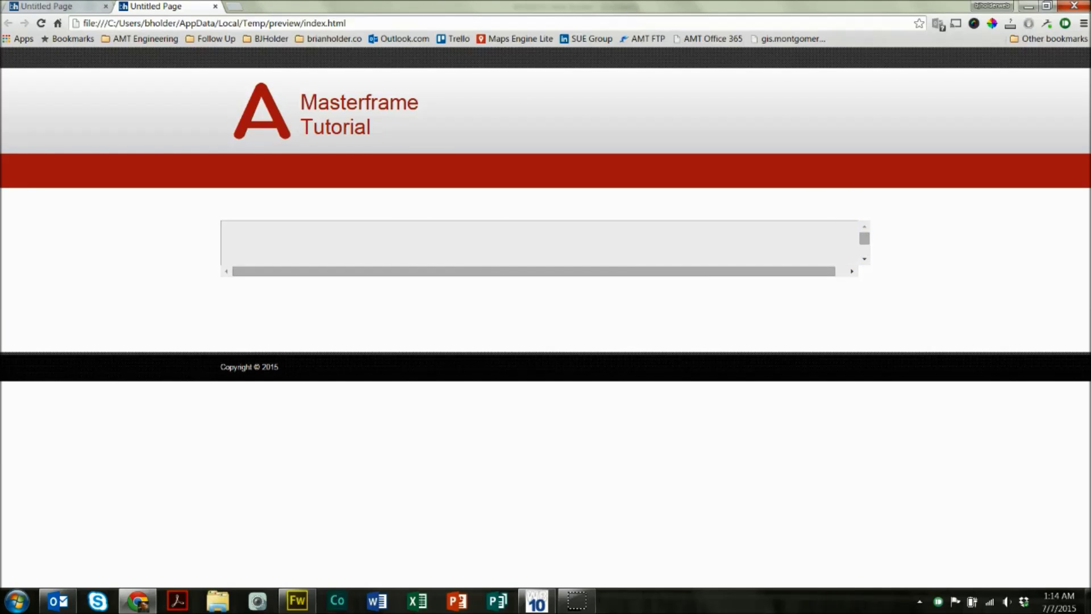
left_click(215, 6)
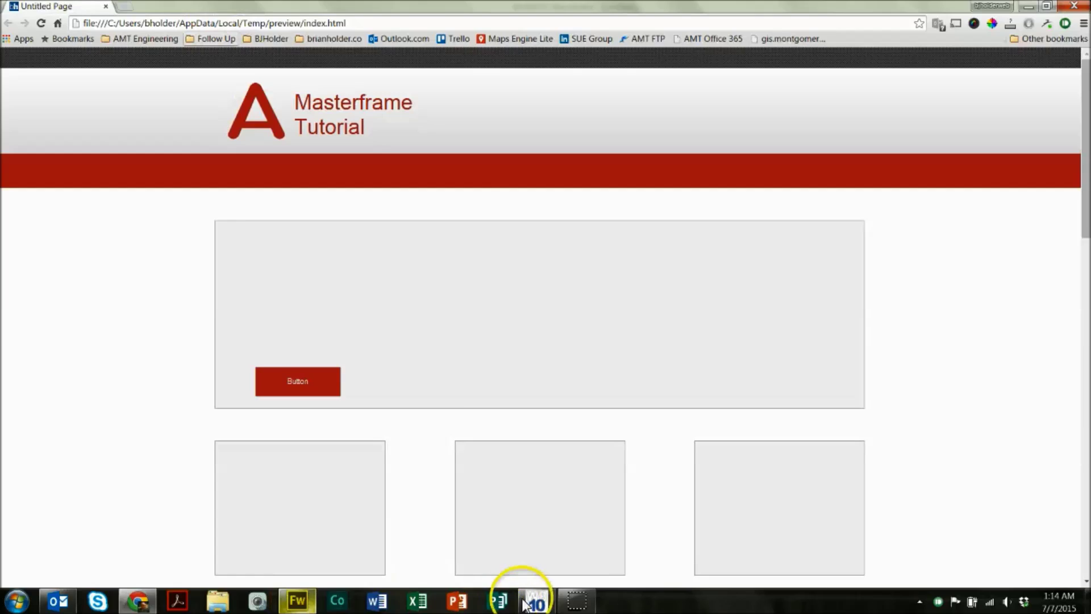
left_click(533, 600)
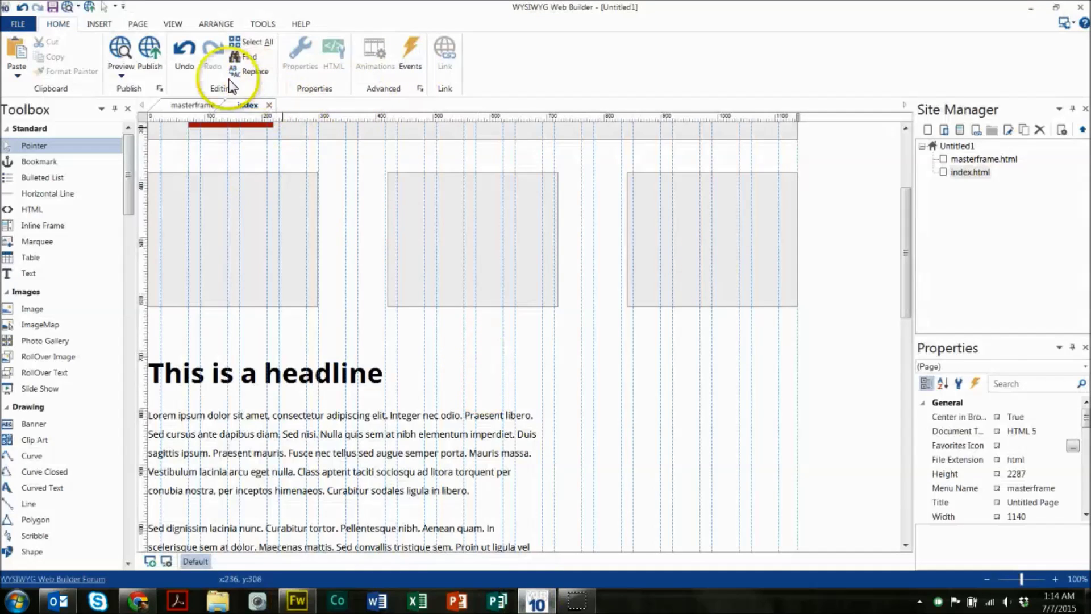
- Set the masterframe Content Place Holder overflow to Hidden, then preview the index page again
left_click(192, 105)
left_click(320, 318)
double_click(320, 318)
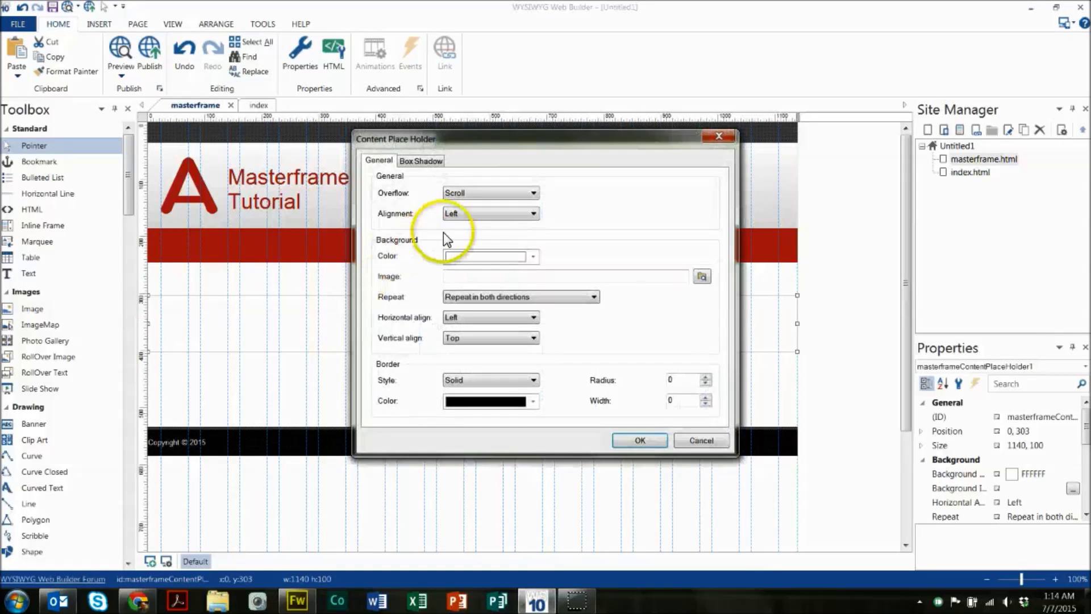
left_click(466, 195)
left_click(470, 214)
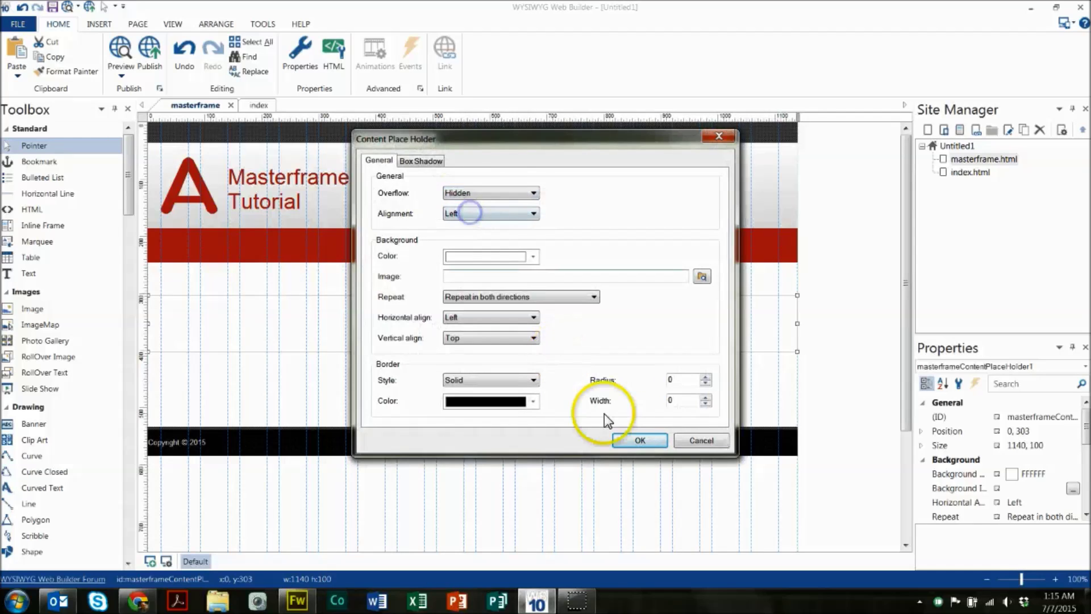
left_click(639, 440)
left_click(830, 385)
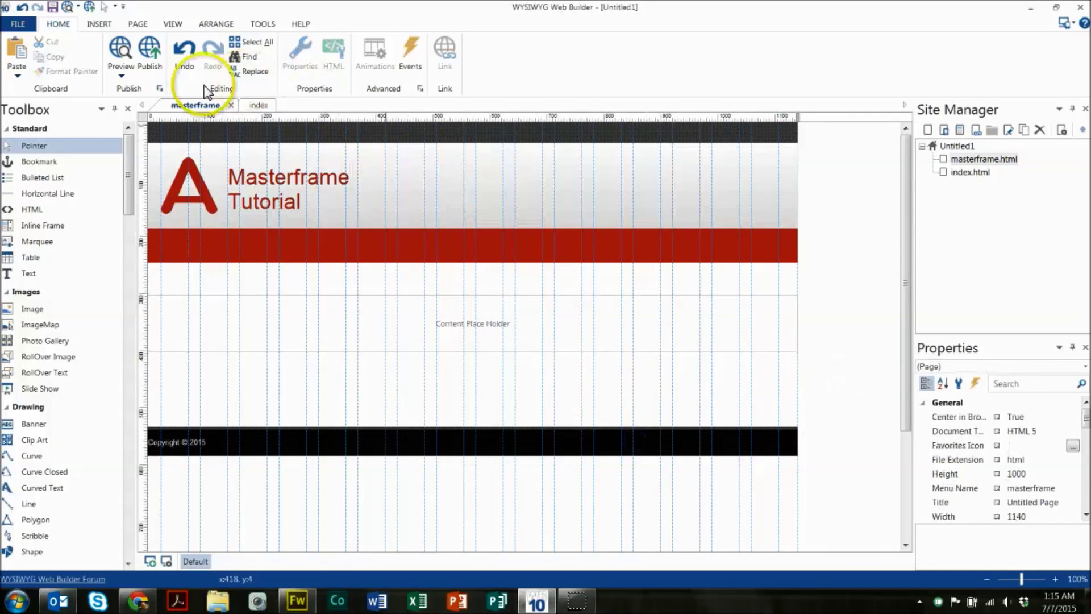
left_click(250, 105)
left_click(117, 52)
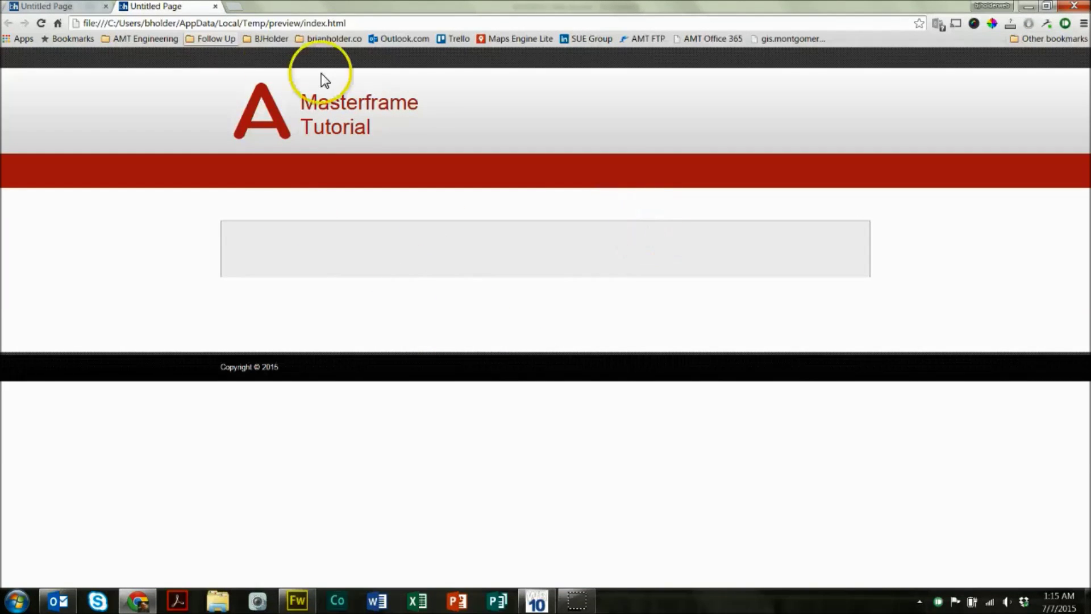
- Close the clipped preview tab in Chrome and go back to the web builder editor
left_click(215, 6)
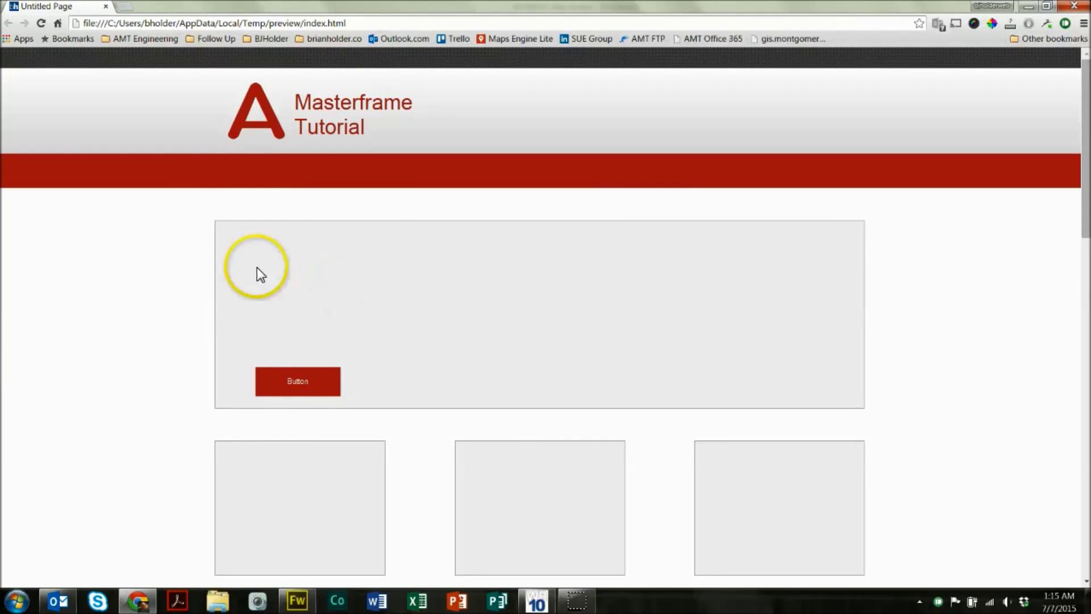
left_click(536, 601)
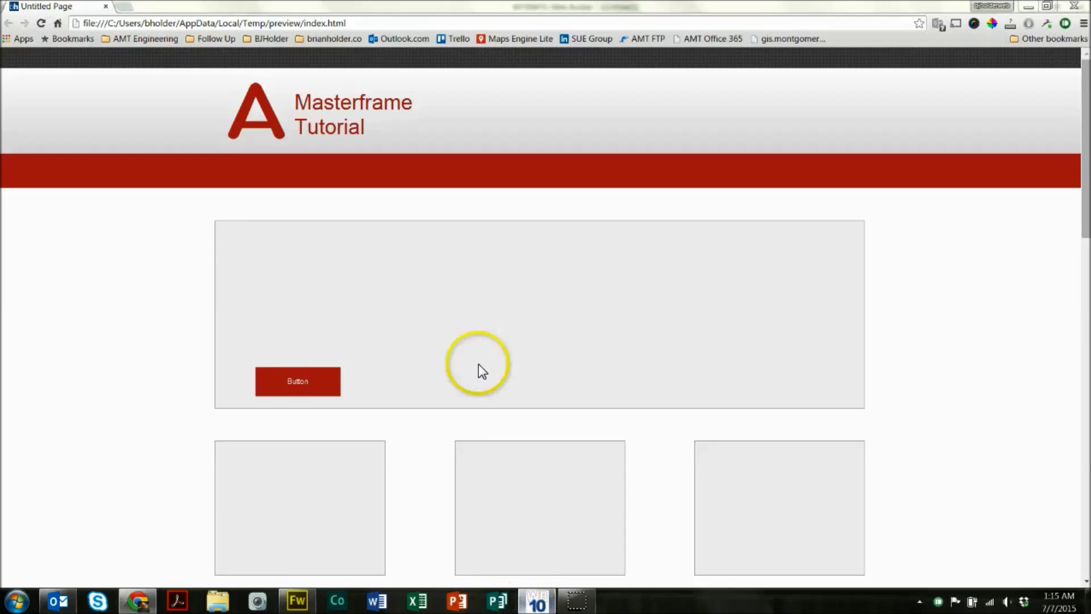
scroll(319, 195, "up", 3)
- On the masterframe, set the Content Place Holder overflow to Expand and confirm
left_click(210, 110)
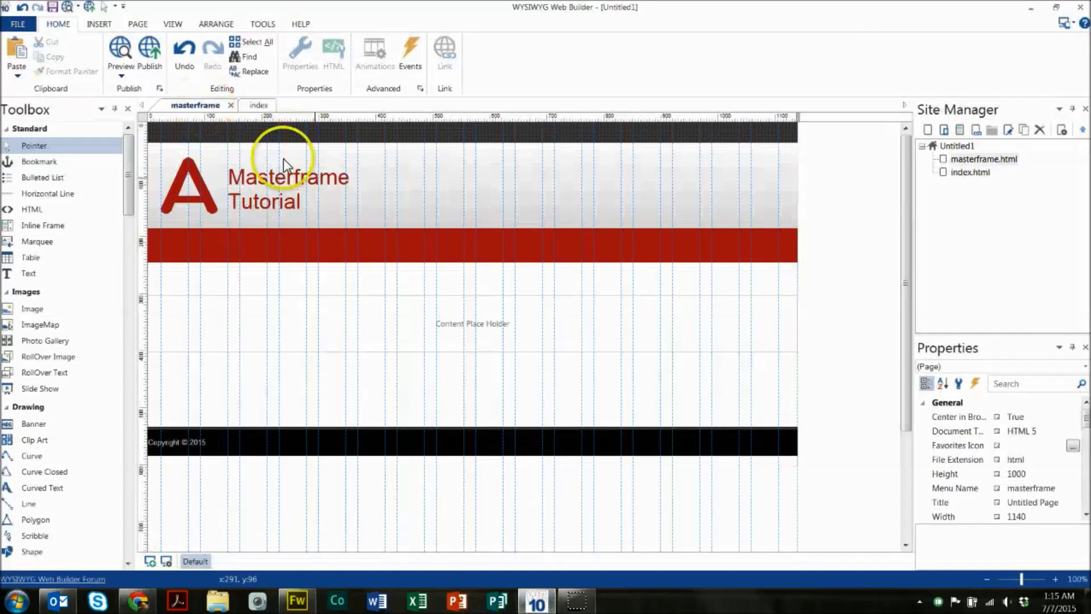
double_click(410, 323)
left_click(506, 192)
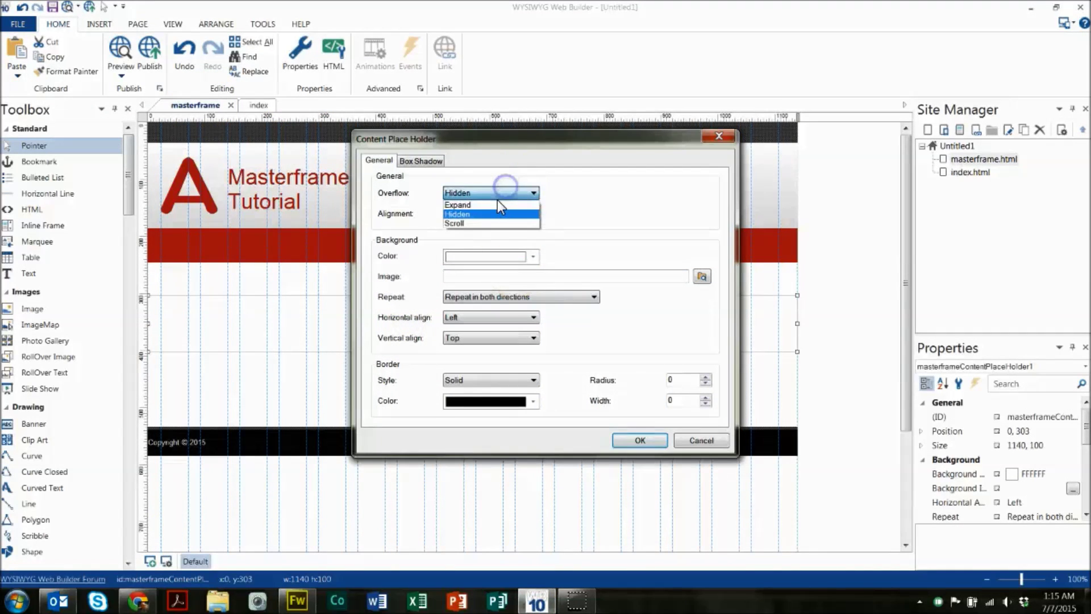
left_click(495, 200)
left_click(645, 447)
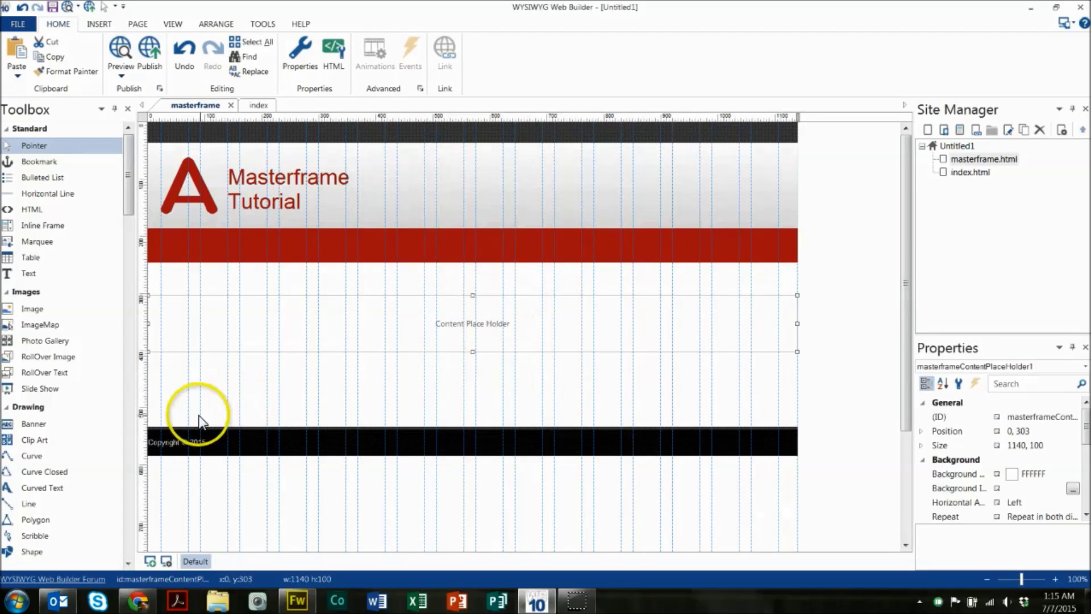
left_click(578, 394)
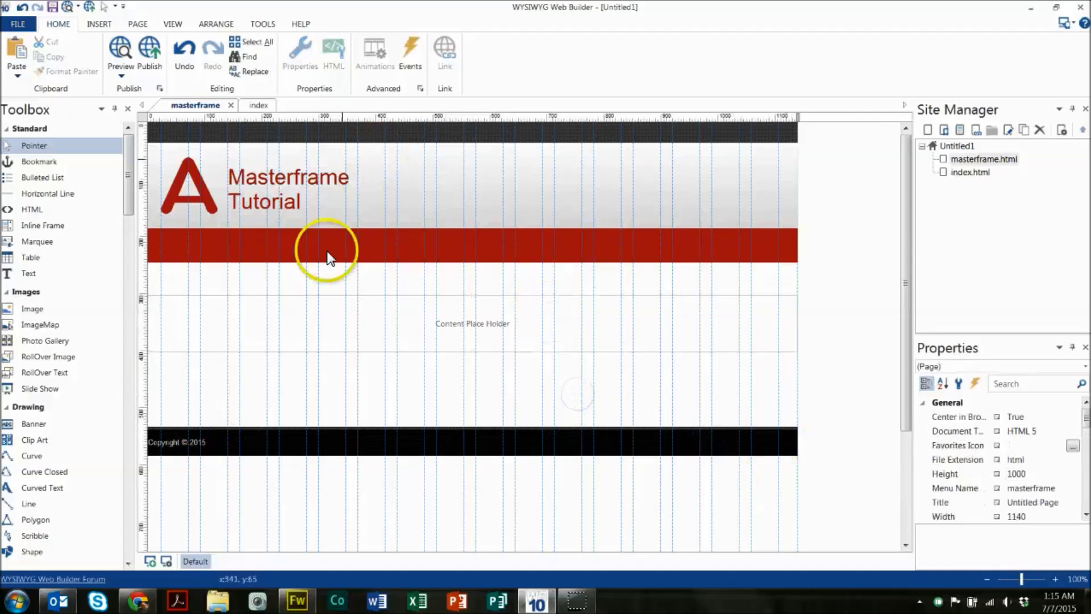
- Reopen the placeholder settings to review alignment, background image, colour and box shadow options
double_click(341, 333)
left_click(460, 224)
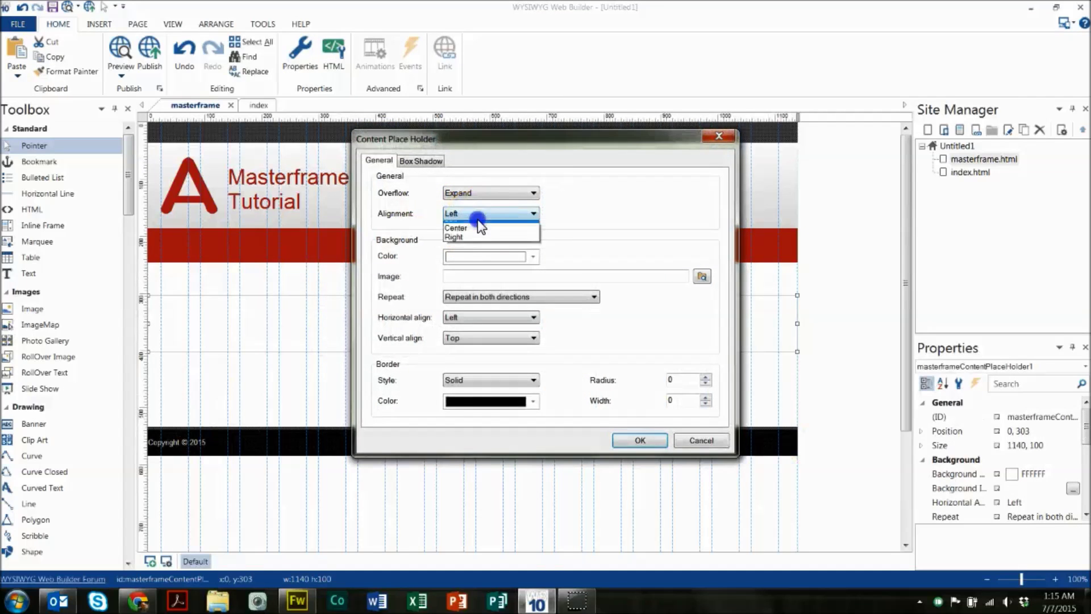
left_click(478, 220)
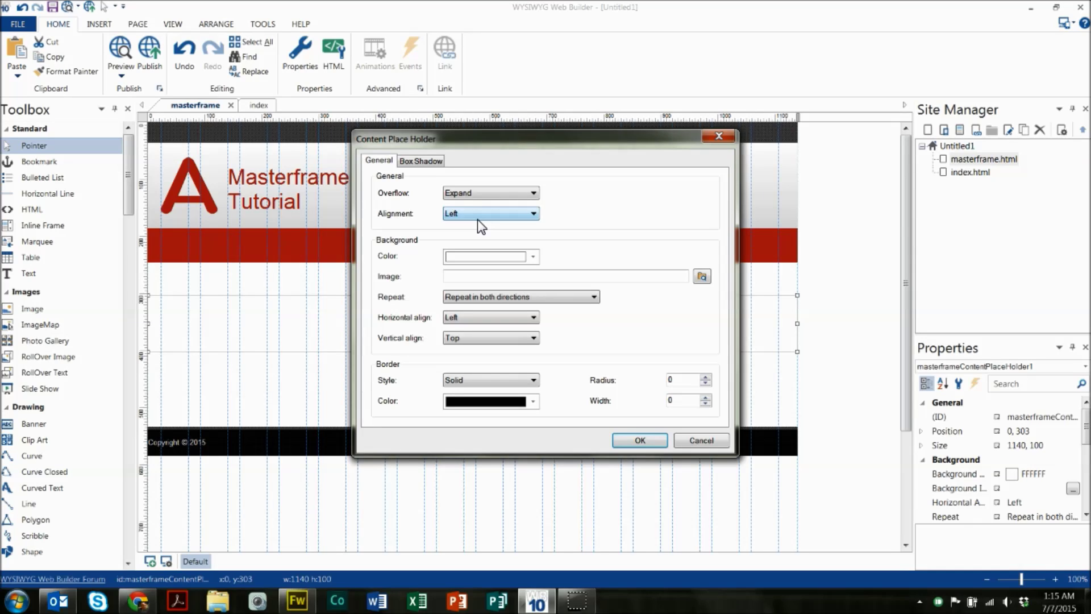
left_click(481, 316)
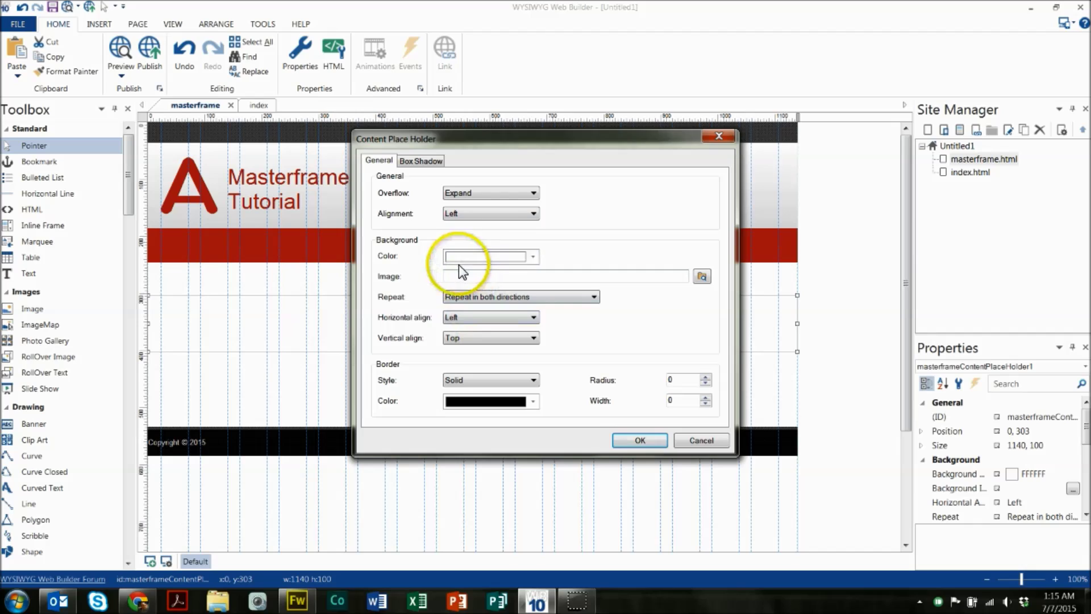
left_click(455, 338)
left_click(535, 274)
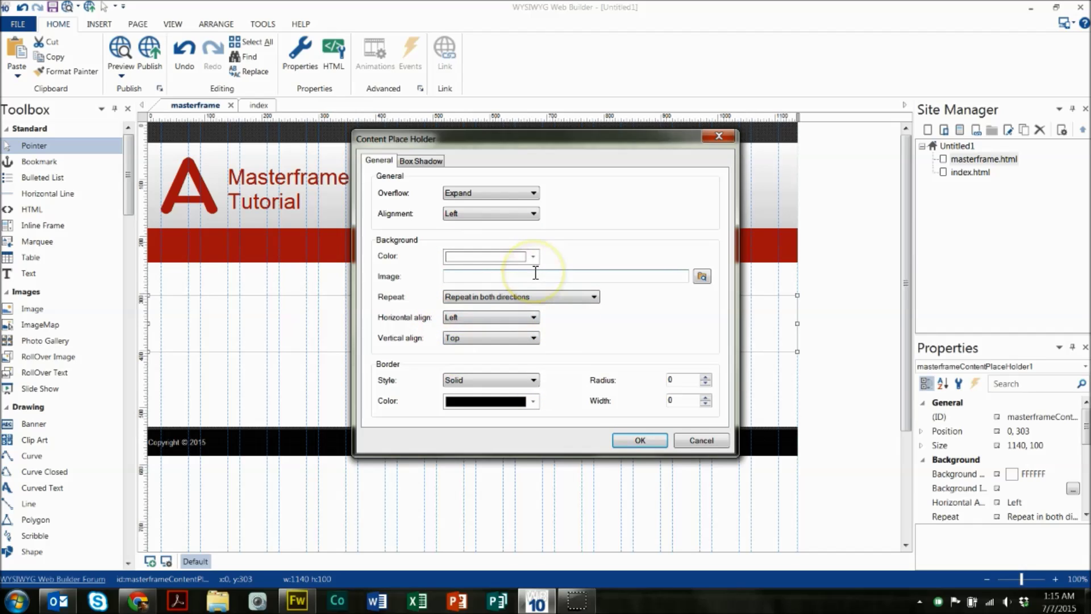
left_click(503, 246)
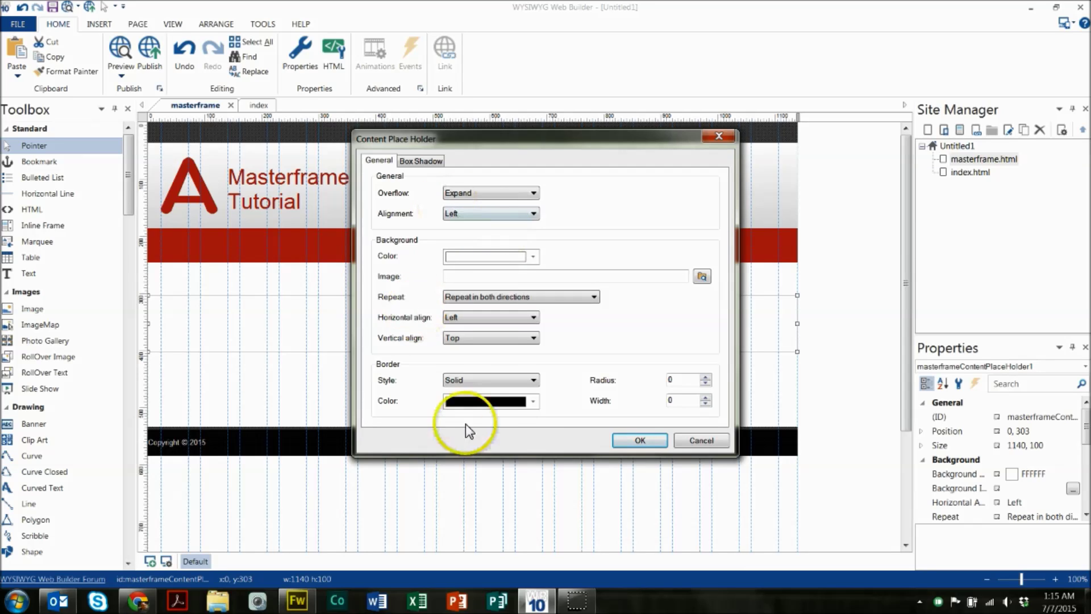
left_click(421, 161)
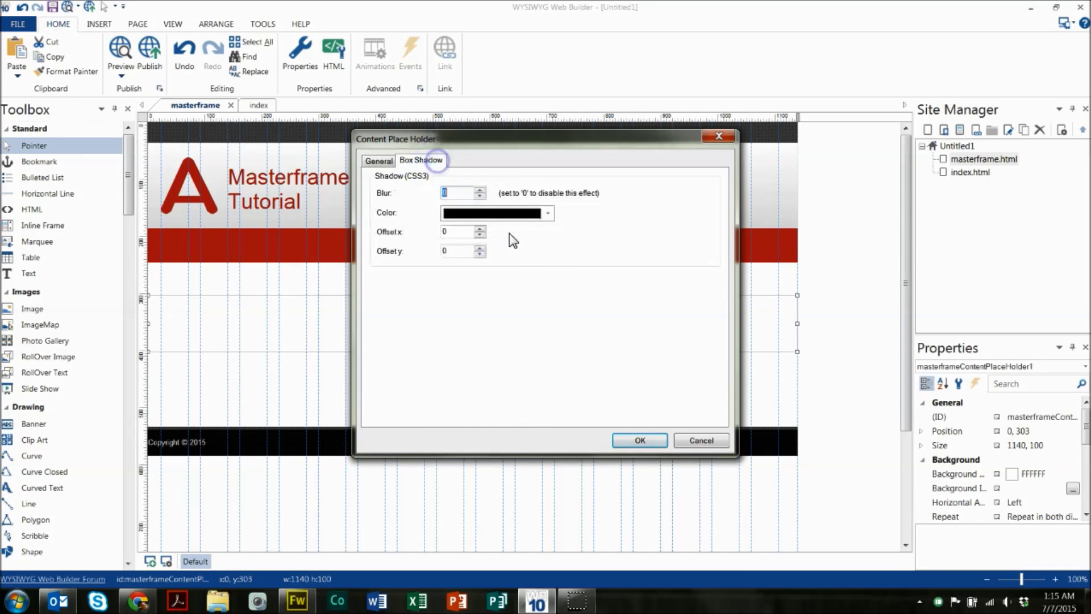
- Cancel the Content Place Holder dialog without changes and switch to the index page
left_click(720, 441)
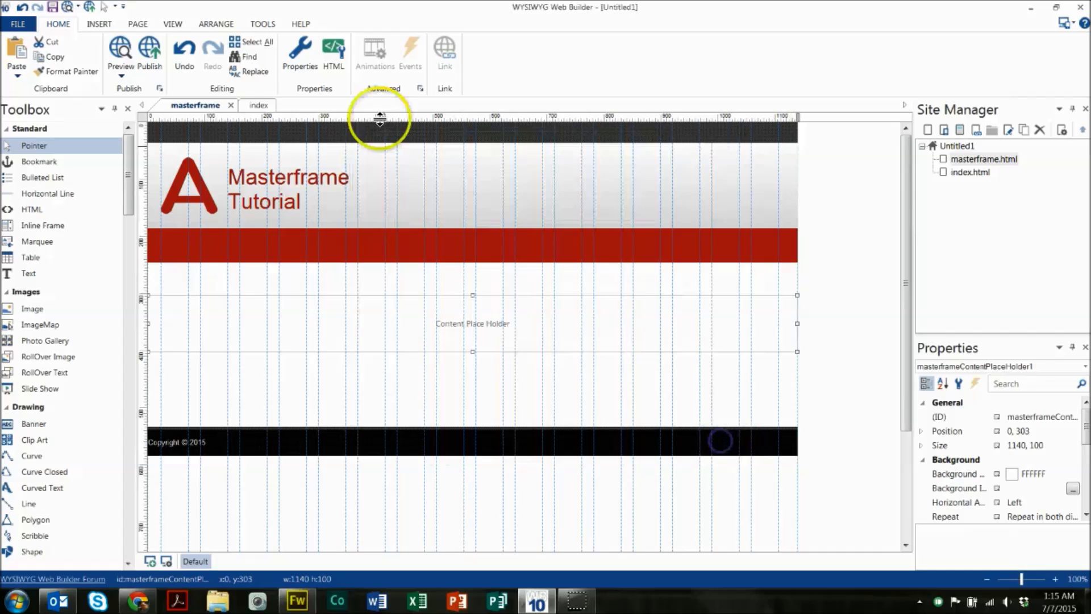
left_click(264, 105)
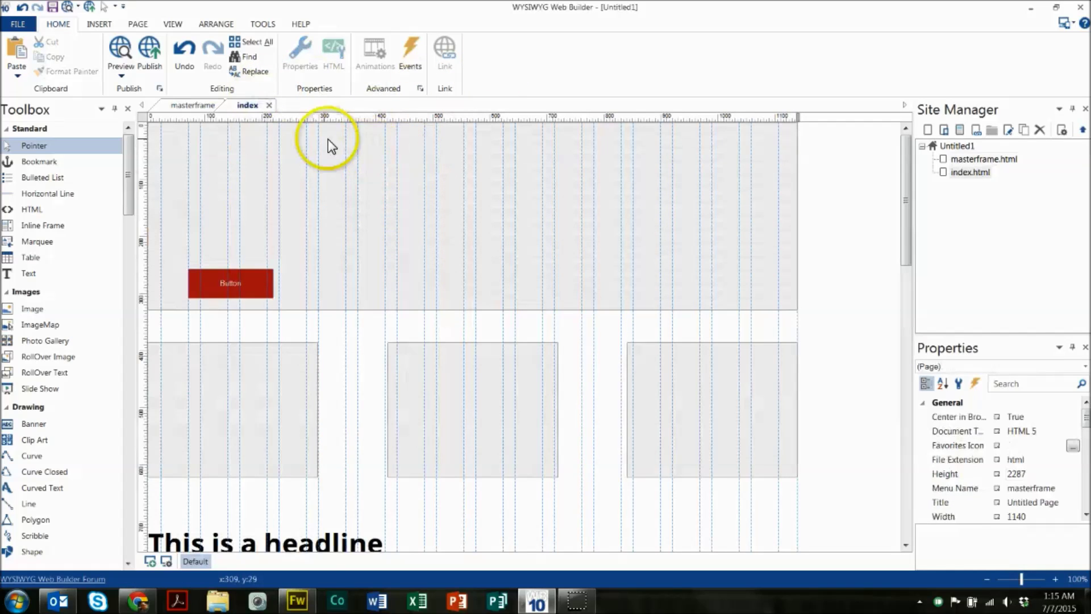